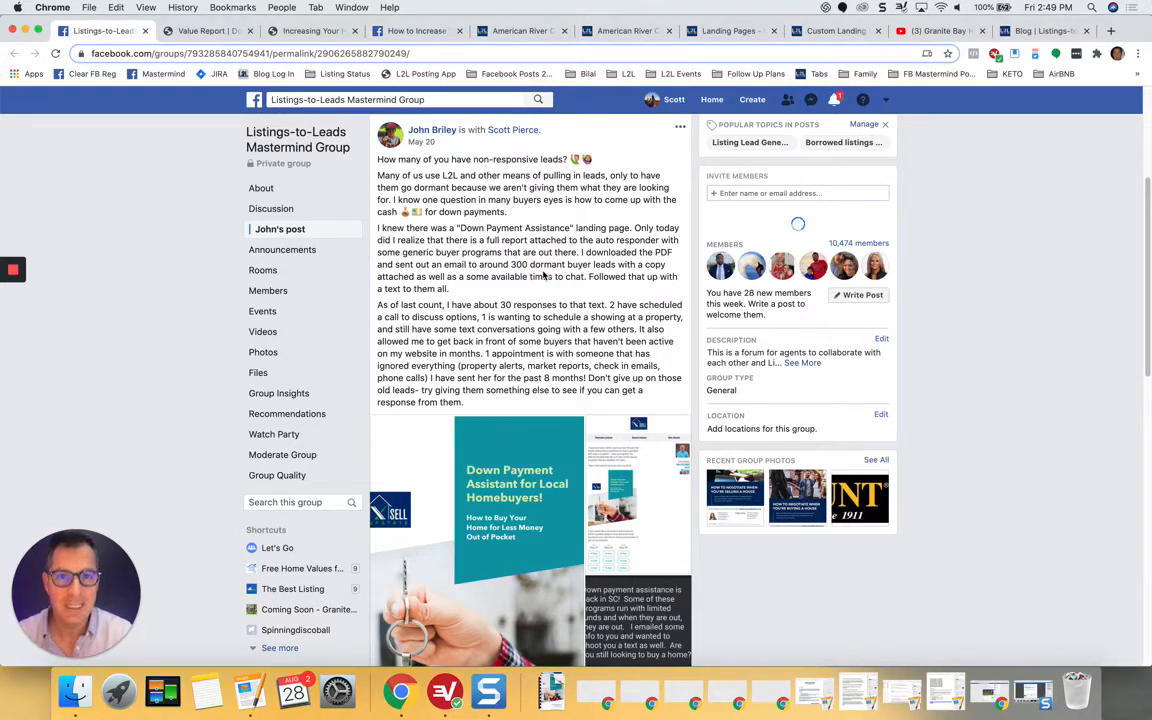
Read the group post on reviving dormant buyer leads, highlighting the emailed leads, the responses and the closing advice
drag(497, 264, 591, 265)
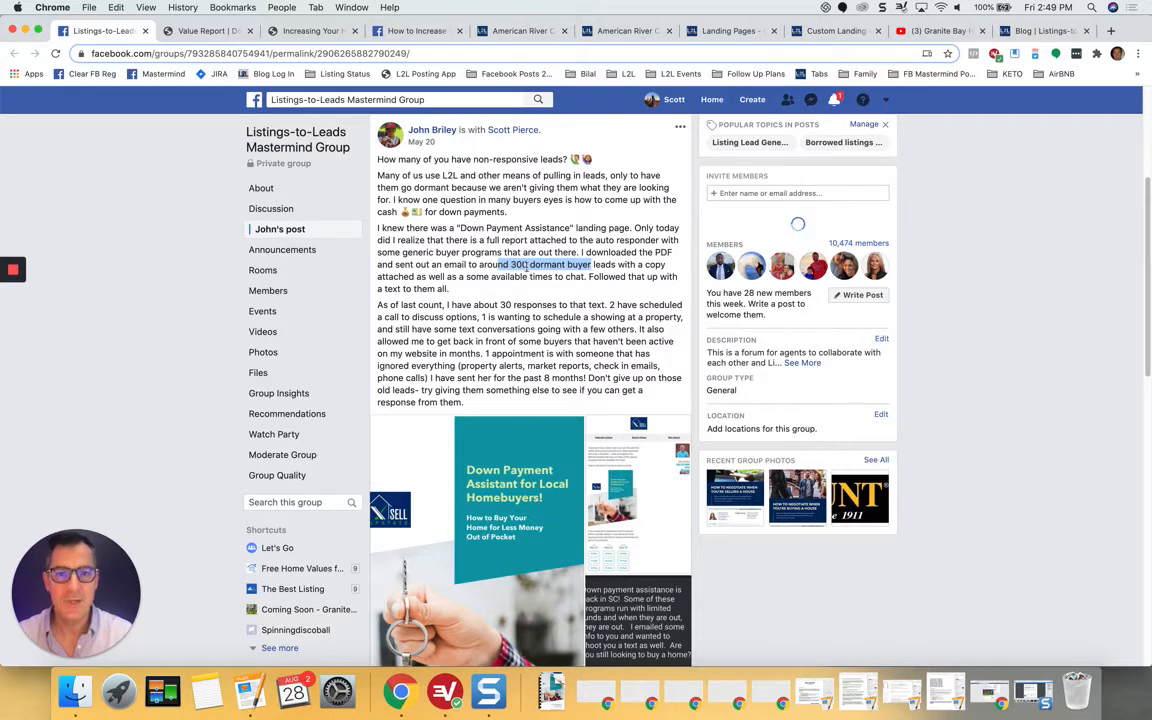
drag(471, 306, 643, 309)
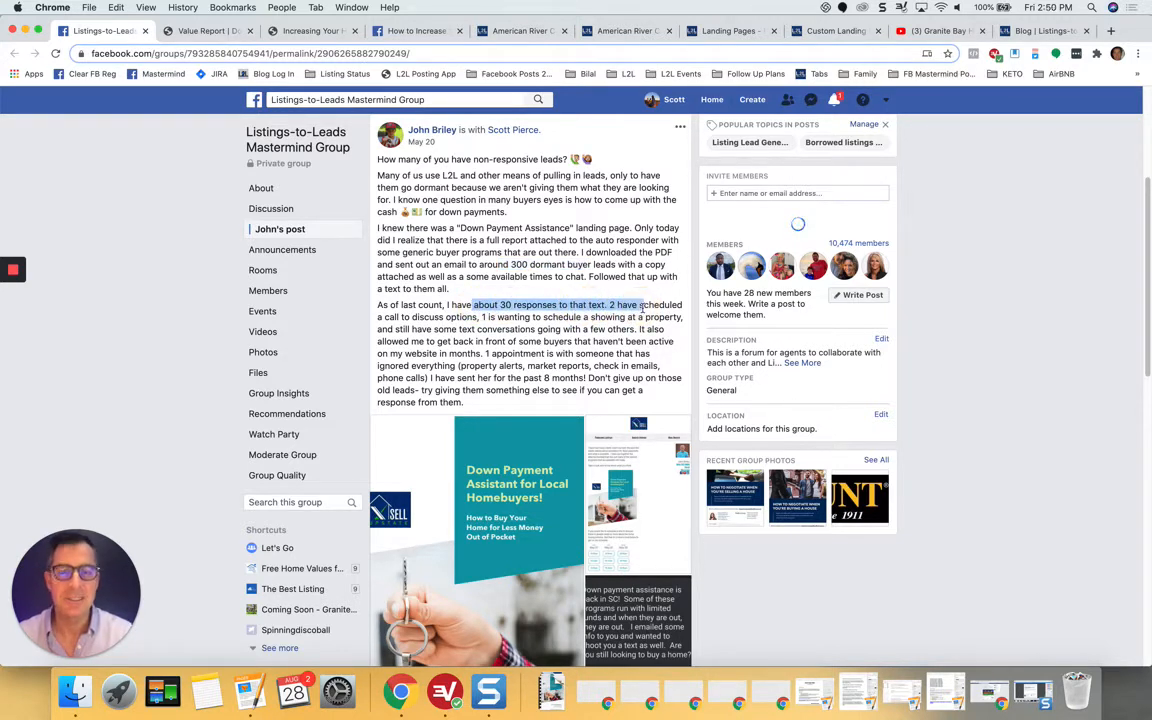
click(617, 305)
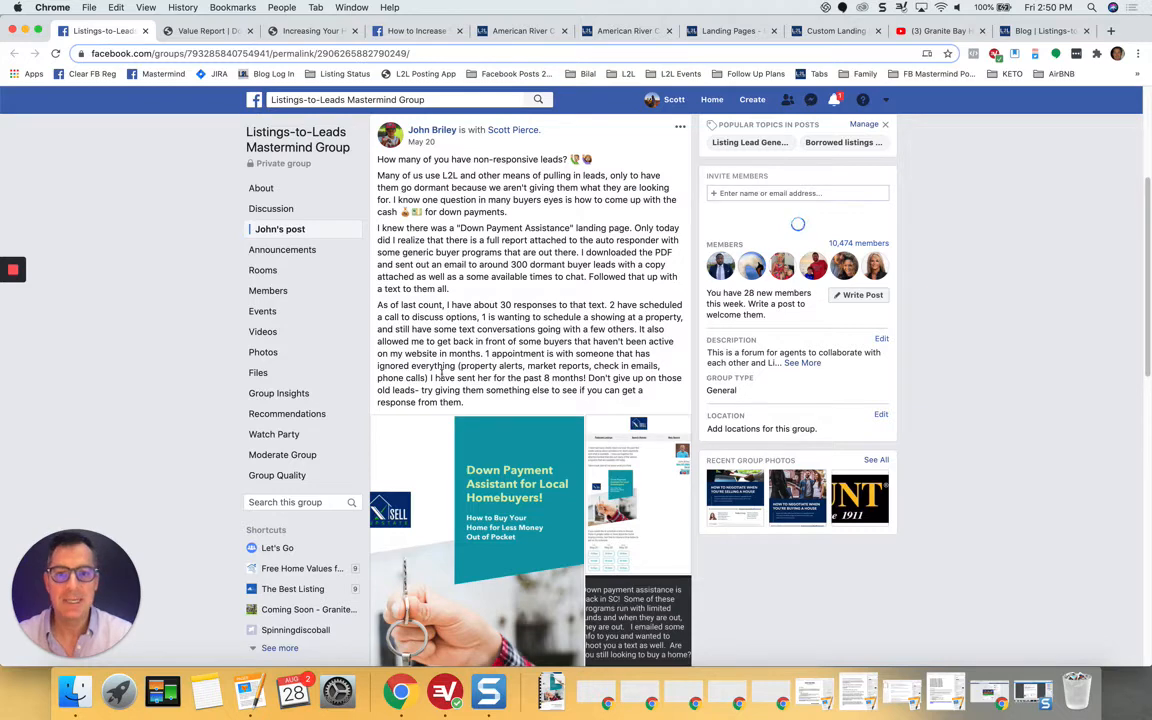
drag(437, 379, 602, 390)
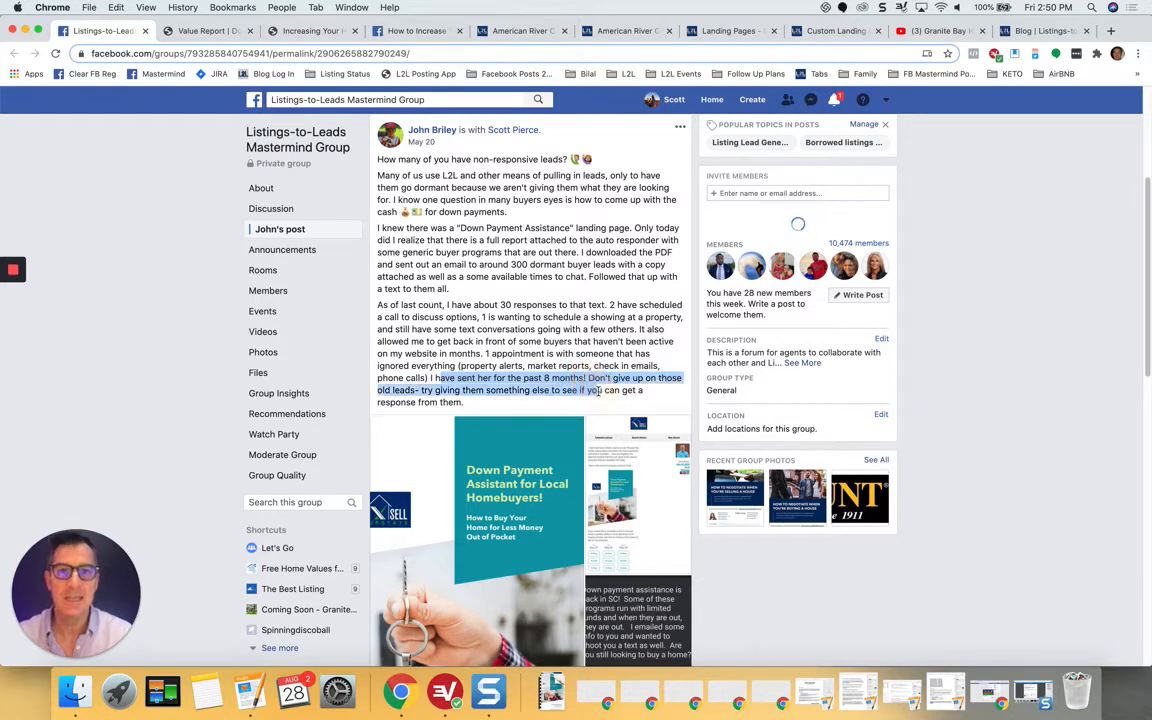
click(513, 262)
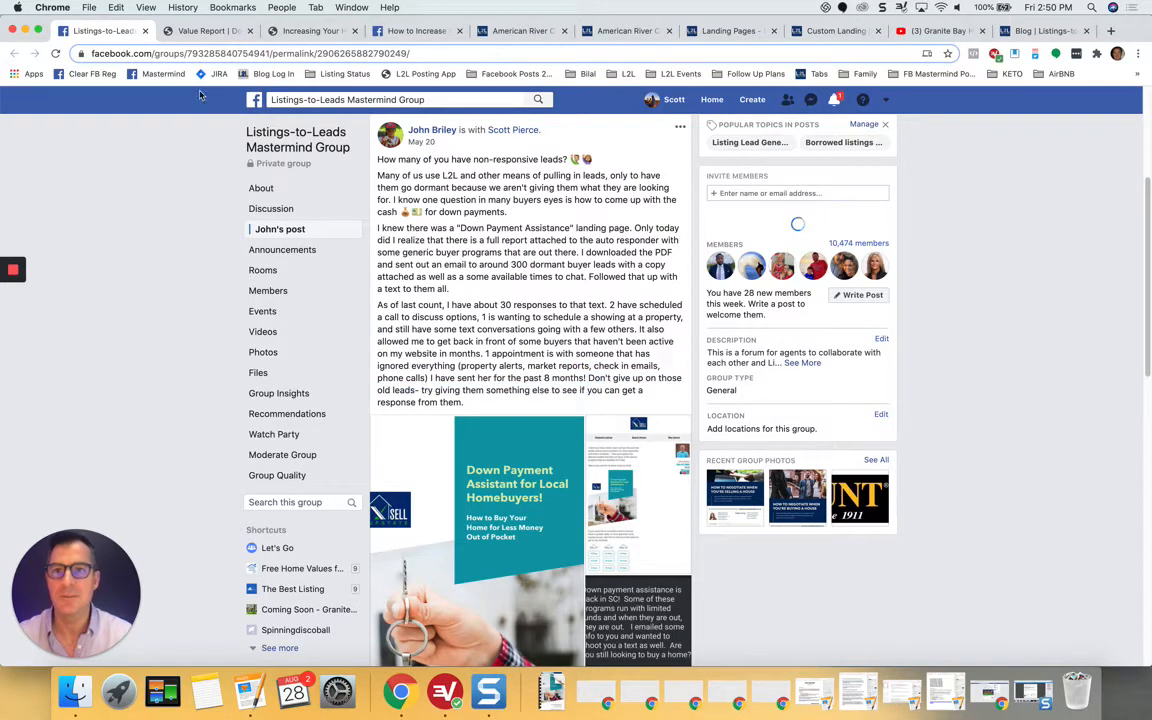
Look through the opening pages of the down payment assistance PDF report, and return to its cover
click(201, 31)
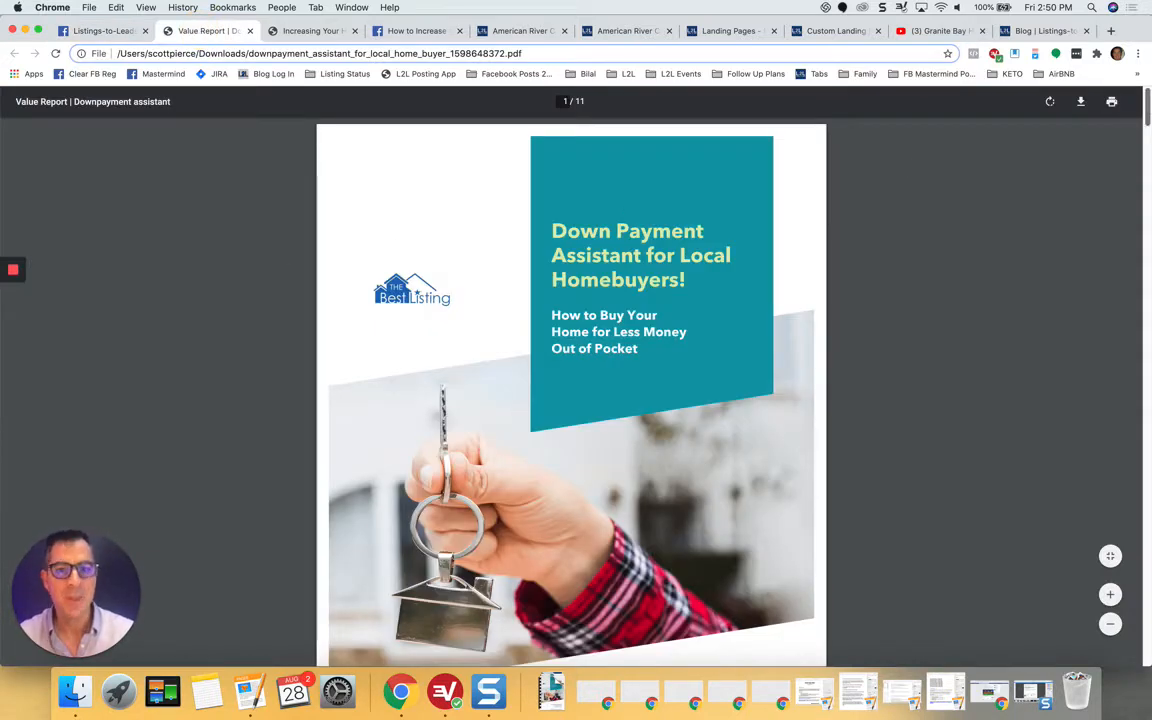
scroll(1146, 117, down, 10)
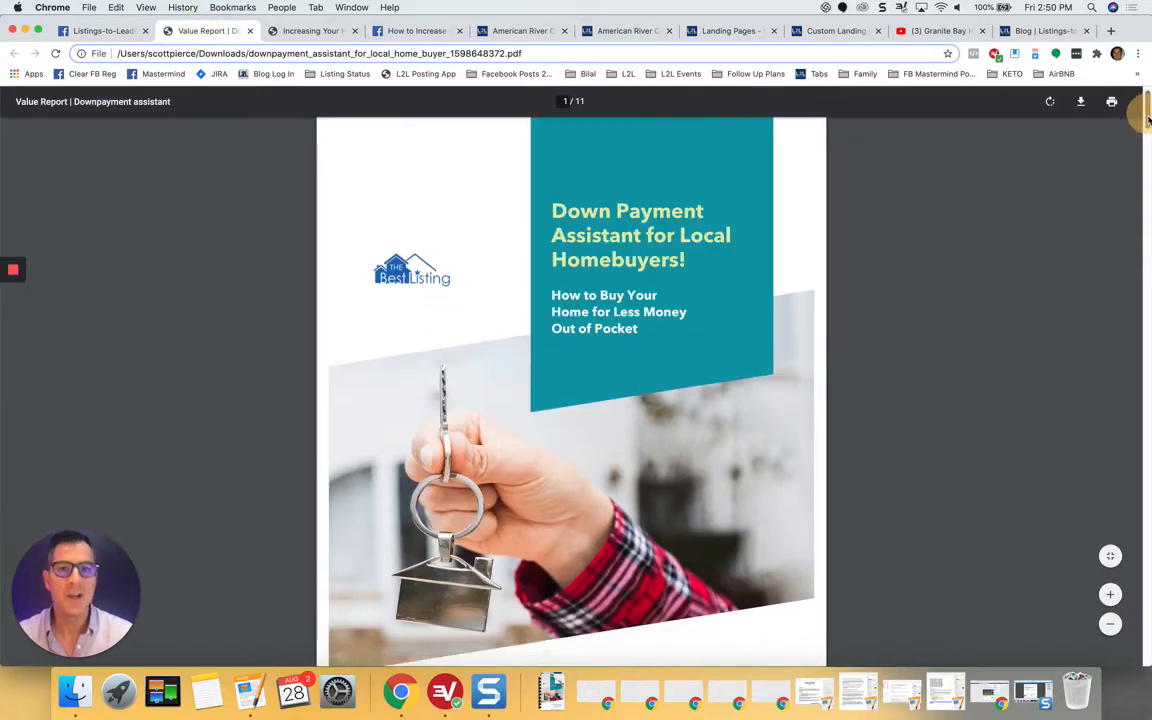
scroll(1146, 140, down, 10)
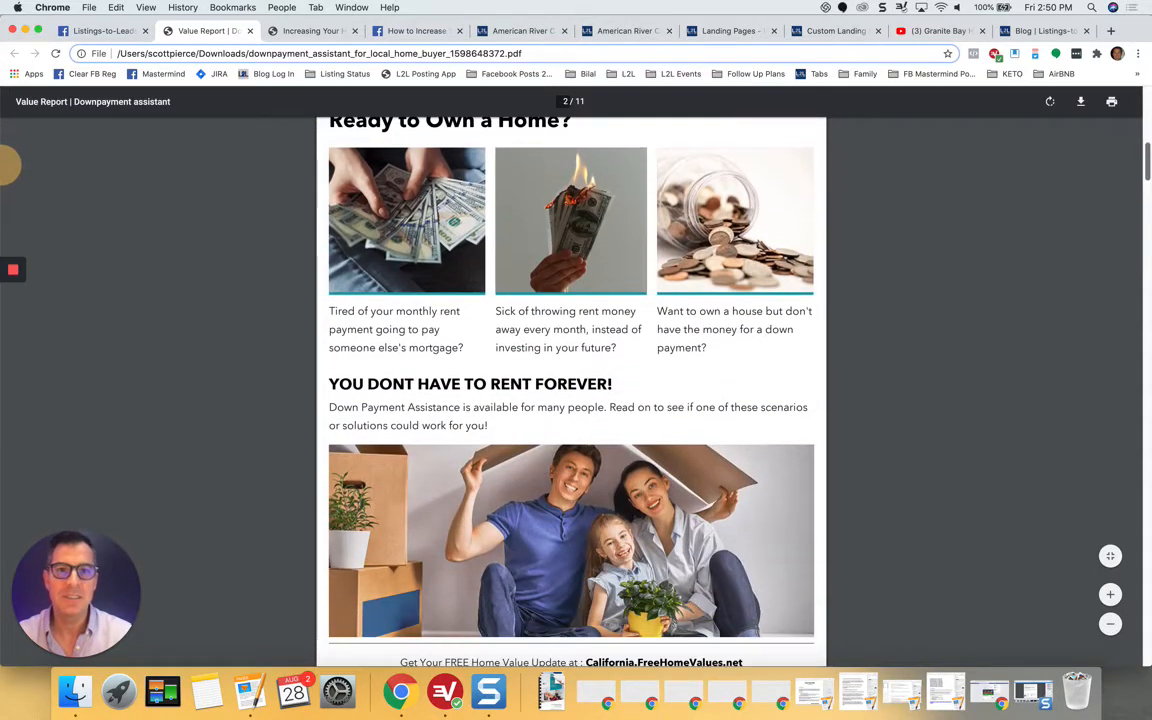
drag(1147, 183, 1147, 95)
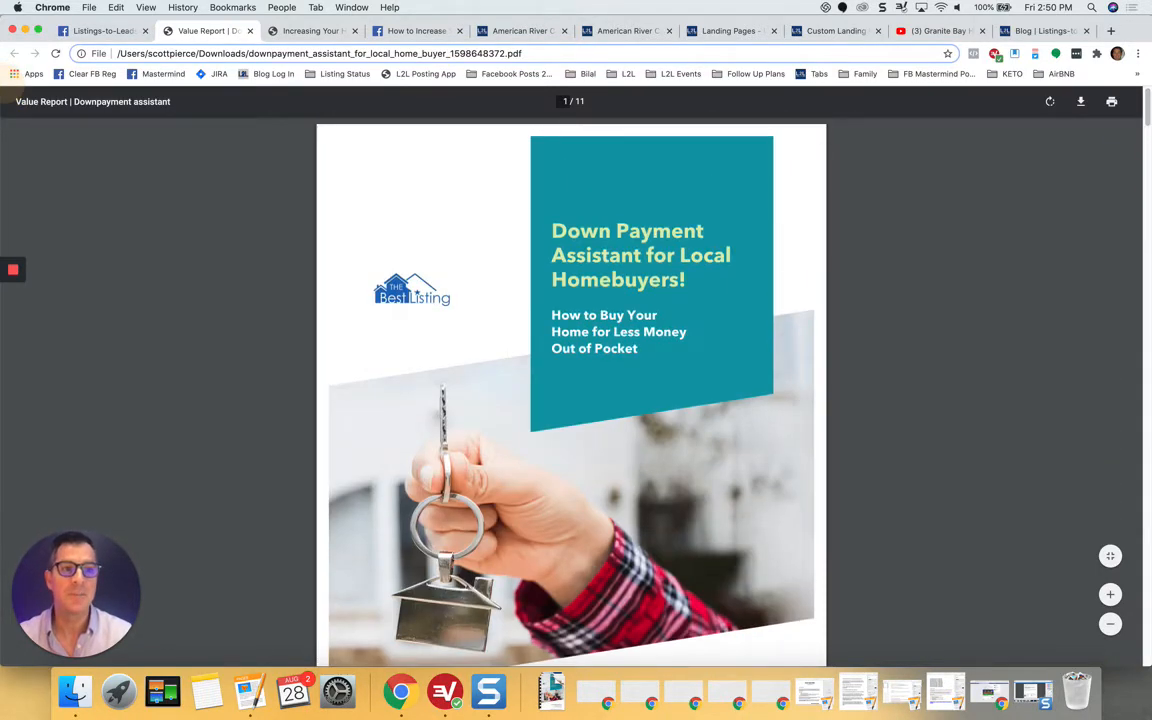
View the cover of the PDF guide on increasing a home's value the most for the least money
click(309, 31)
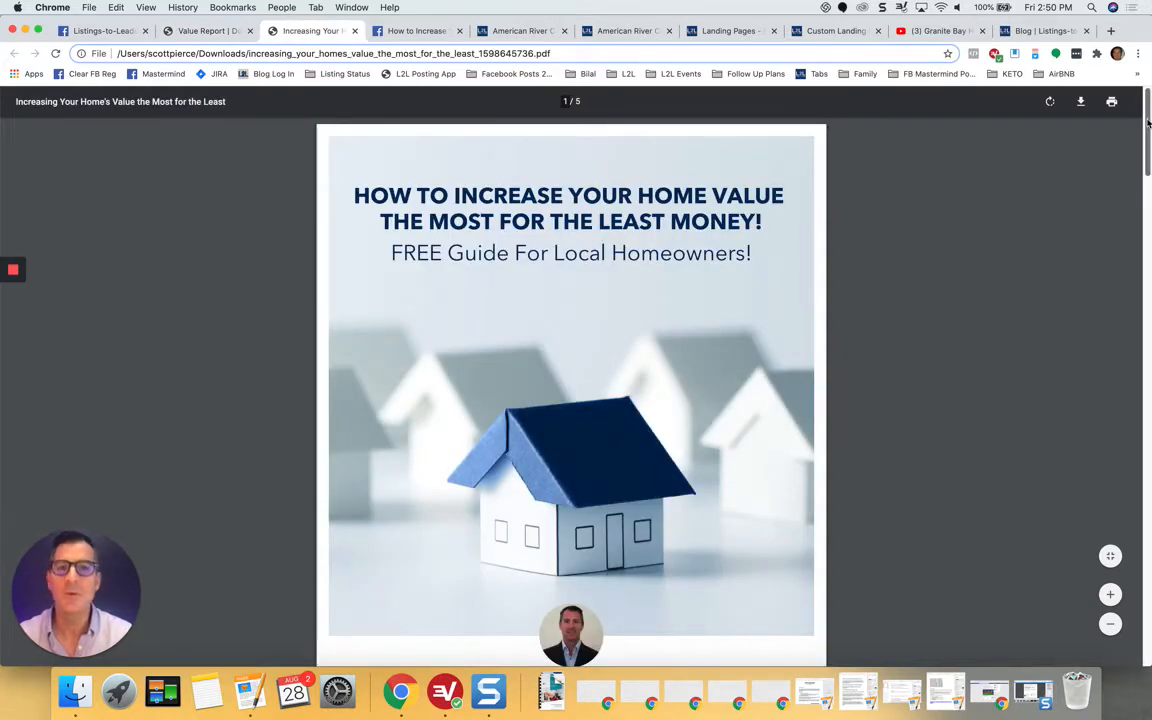
mouse_move(1147, 122)
mouse_down()
mouse_move(1150, 245)
mouse_move(1143, 117)
mouse_up()
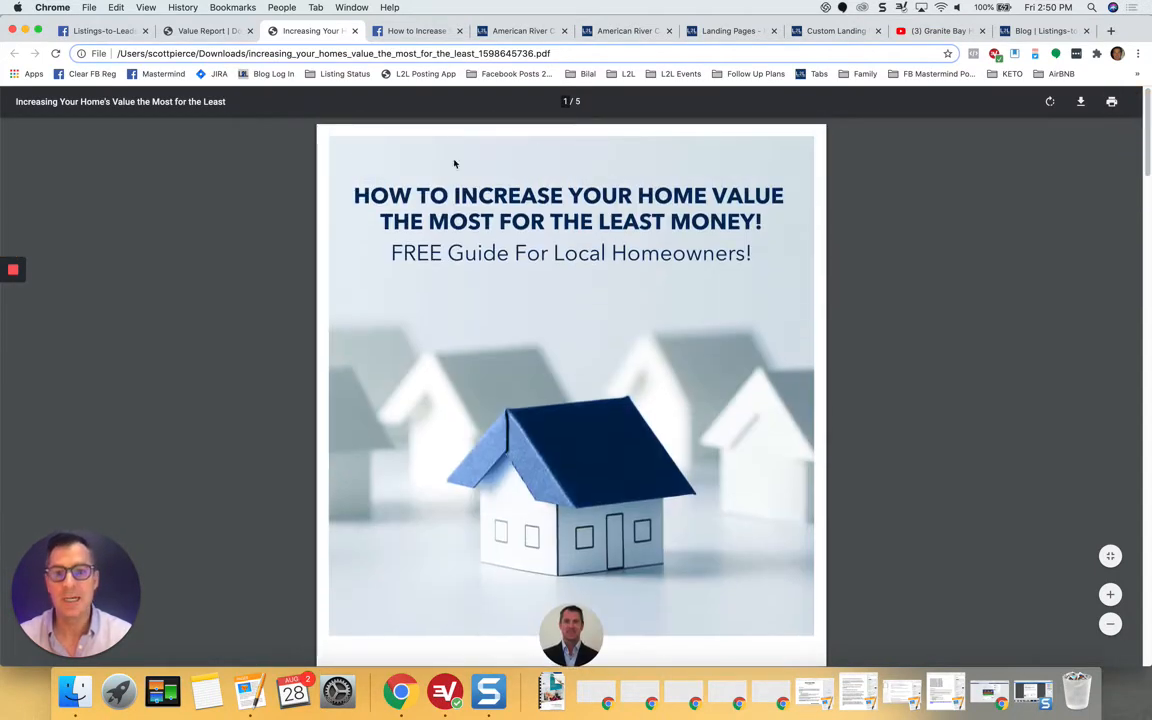
click(235, 232)
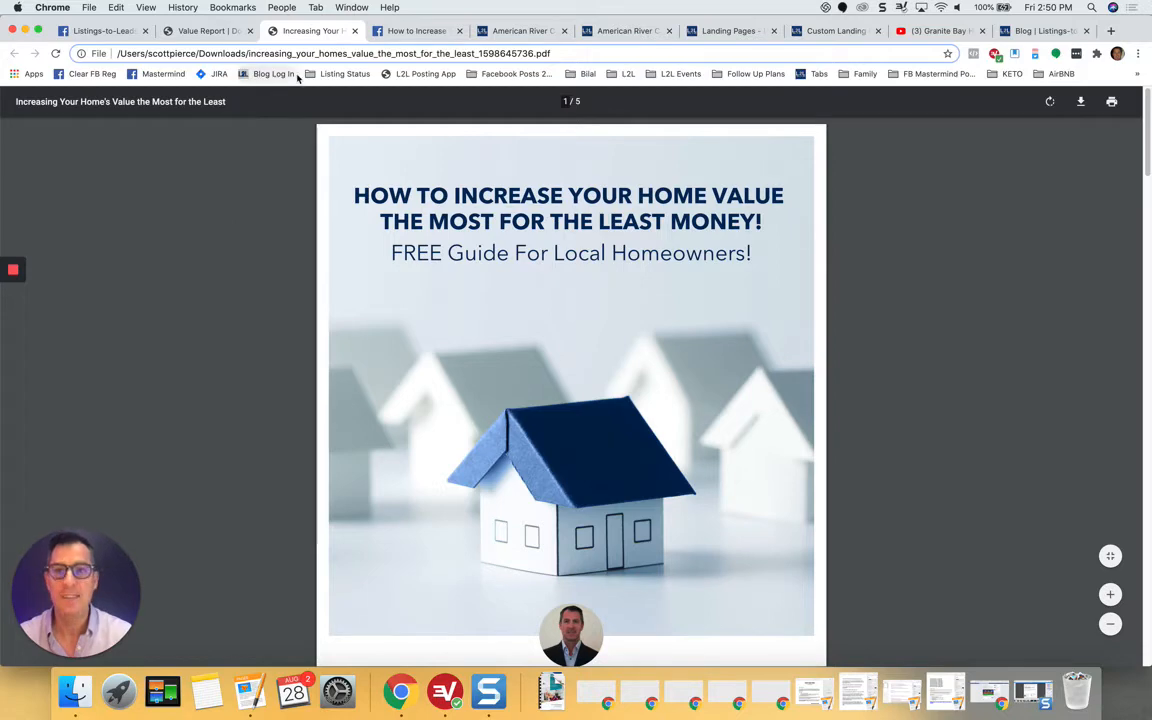
Review the Granite Bay Homes post promoting the home value guide, its seller landing page and the thank-you page
click(417, 31)
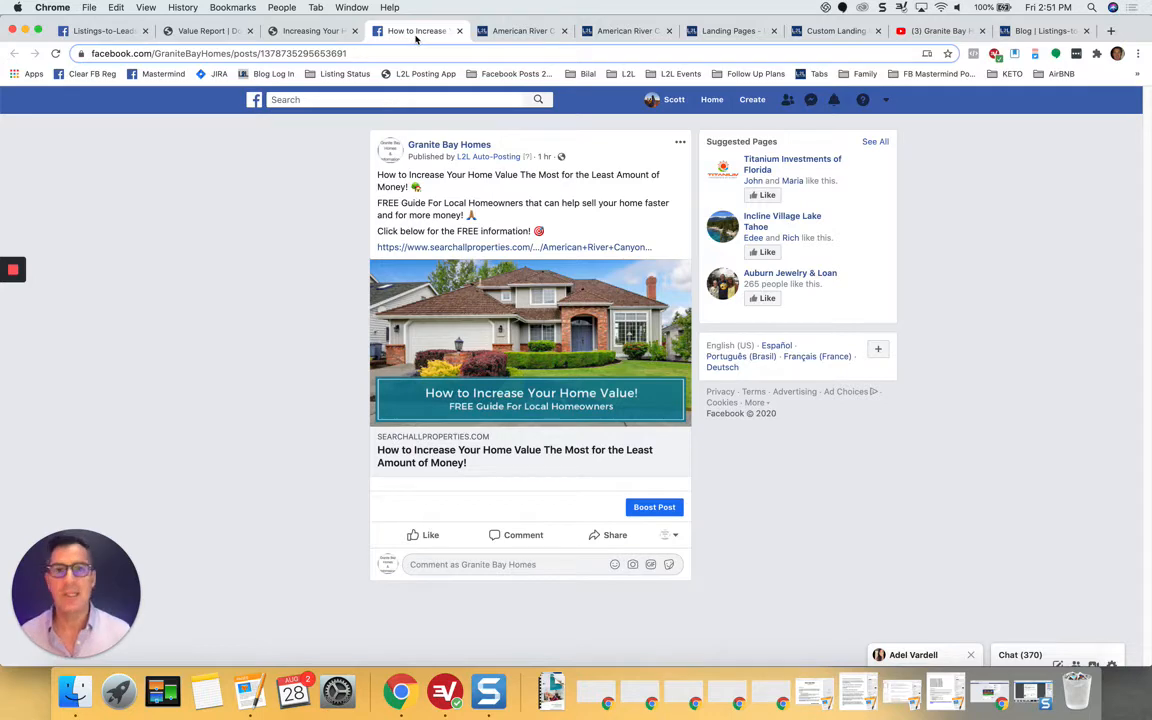
click(520, 32)
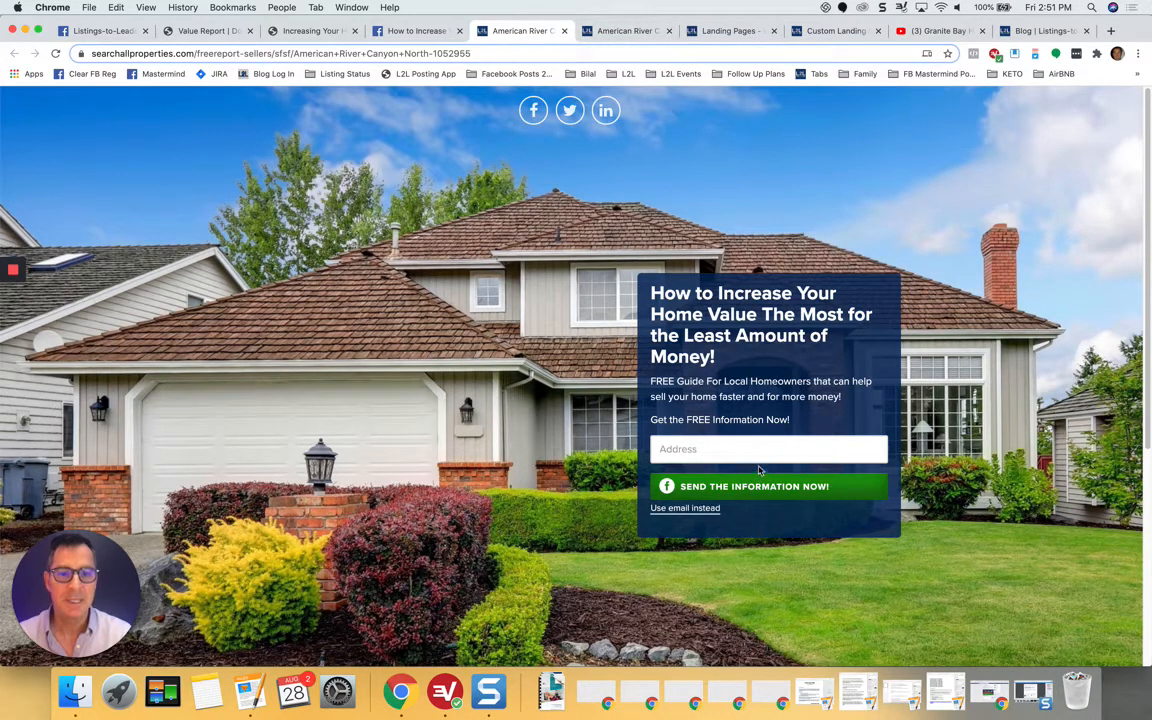
click(625, 31)
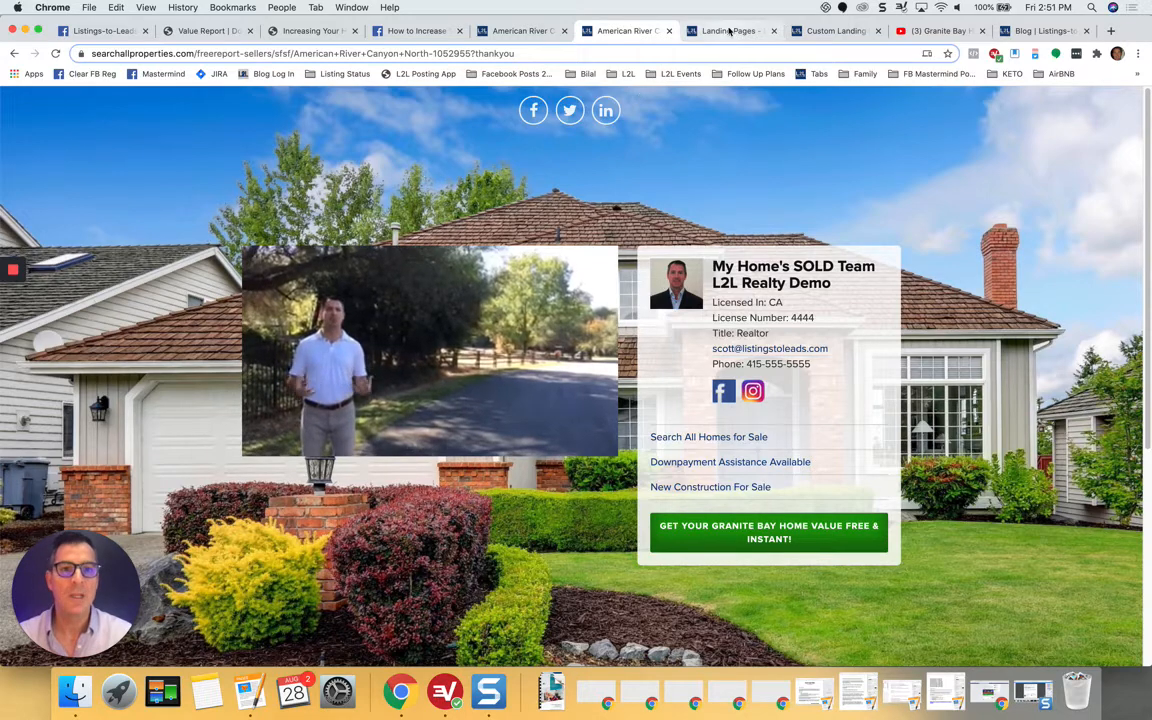
Inspect the Free Home Values landing page's autoresponder and its attachable reports, keeping Home Value Increase Report selected
click(729, 31)
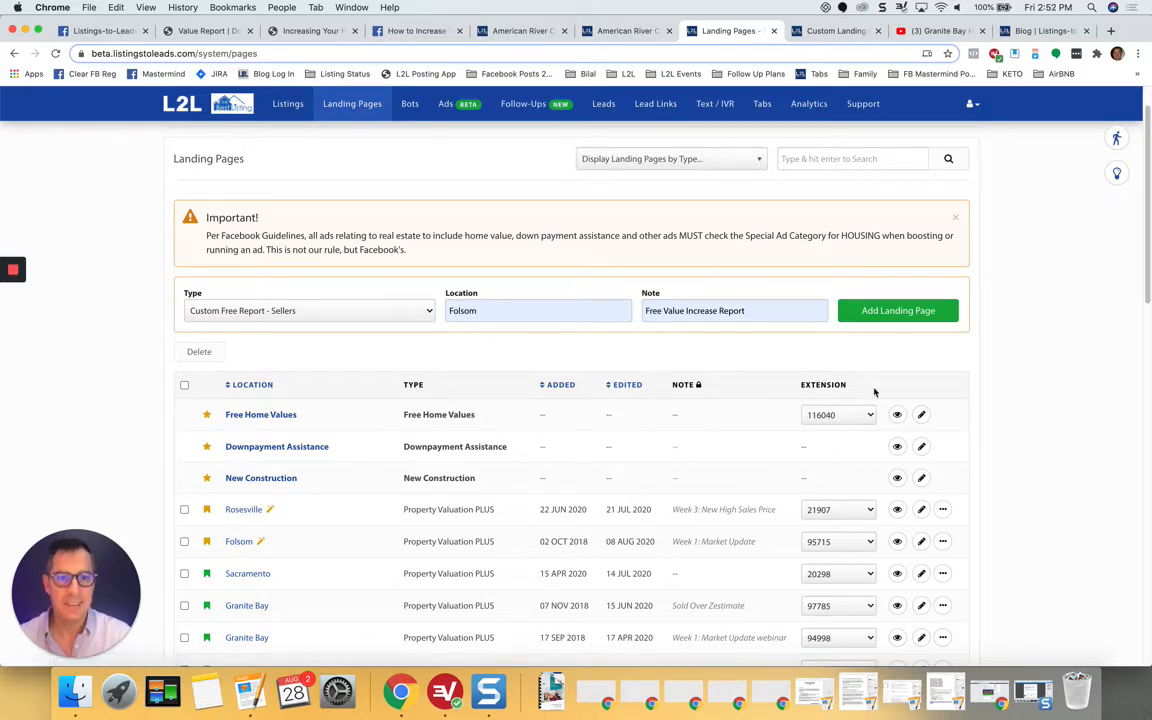
click(921, 415)
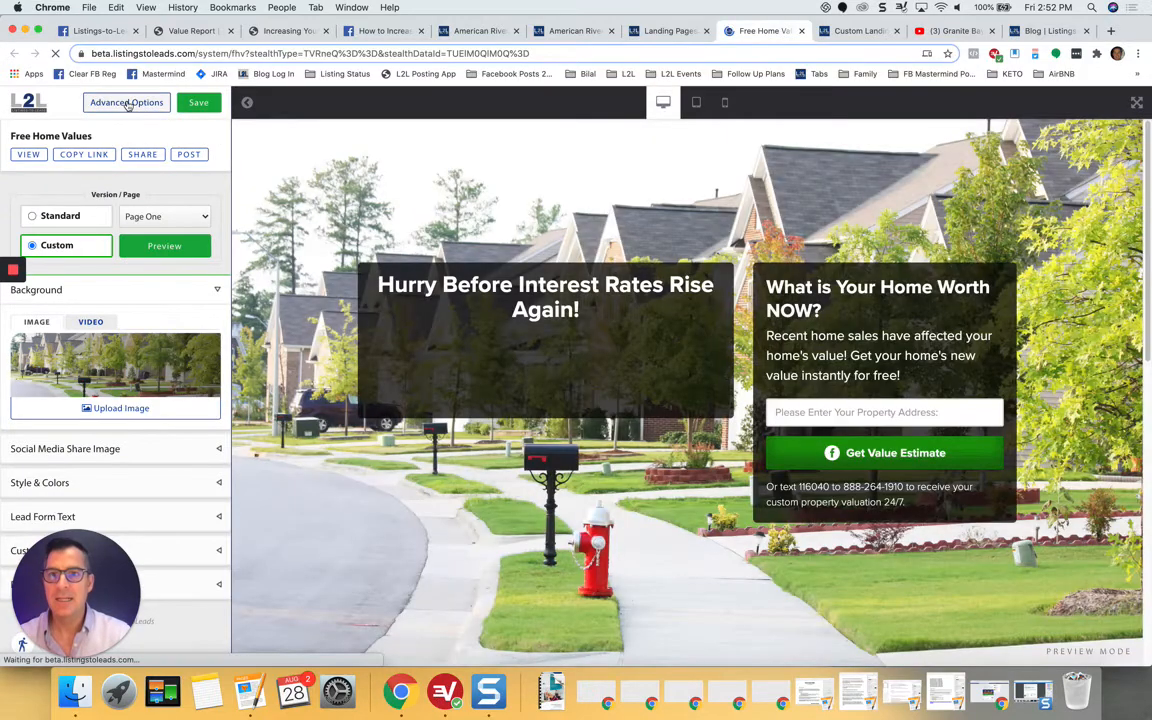
click(127, 103)
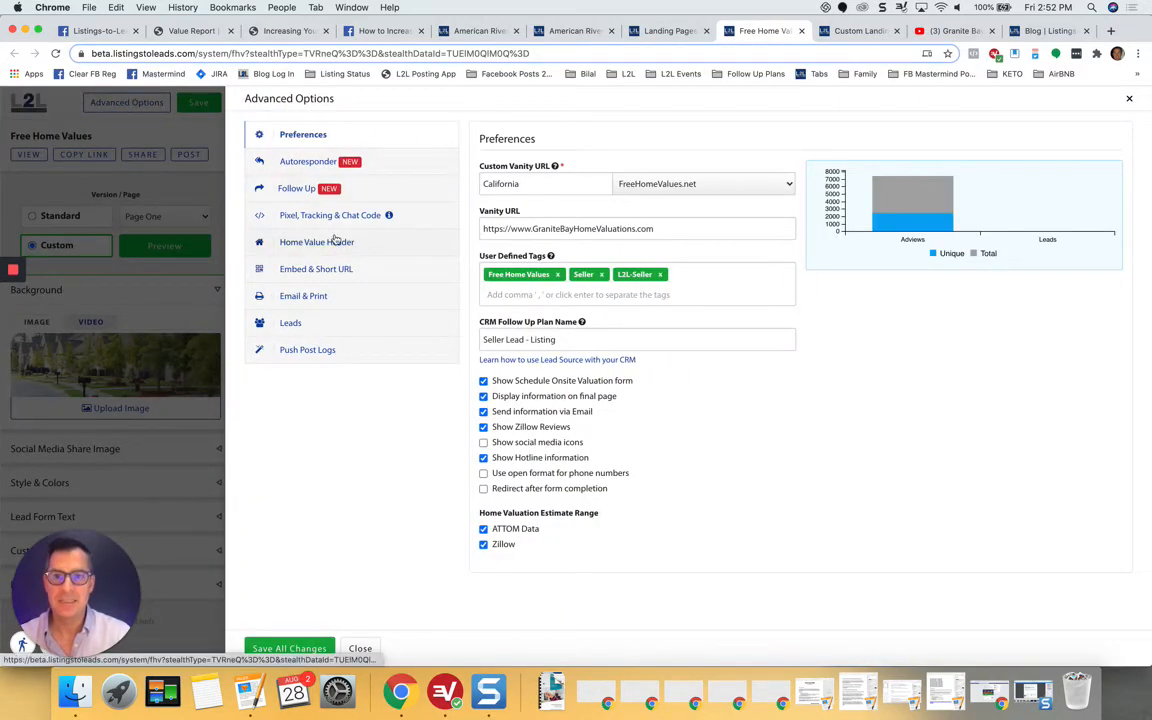
click(290, 162)
scroll(496, 430, down, 3)
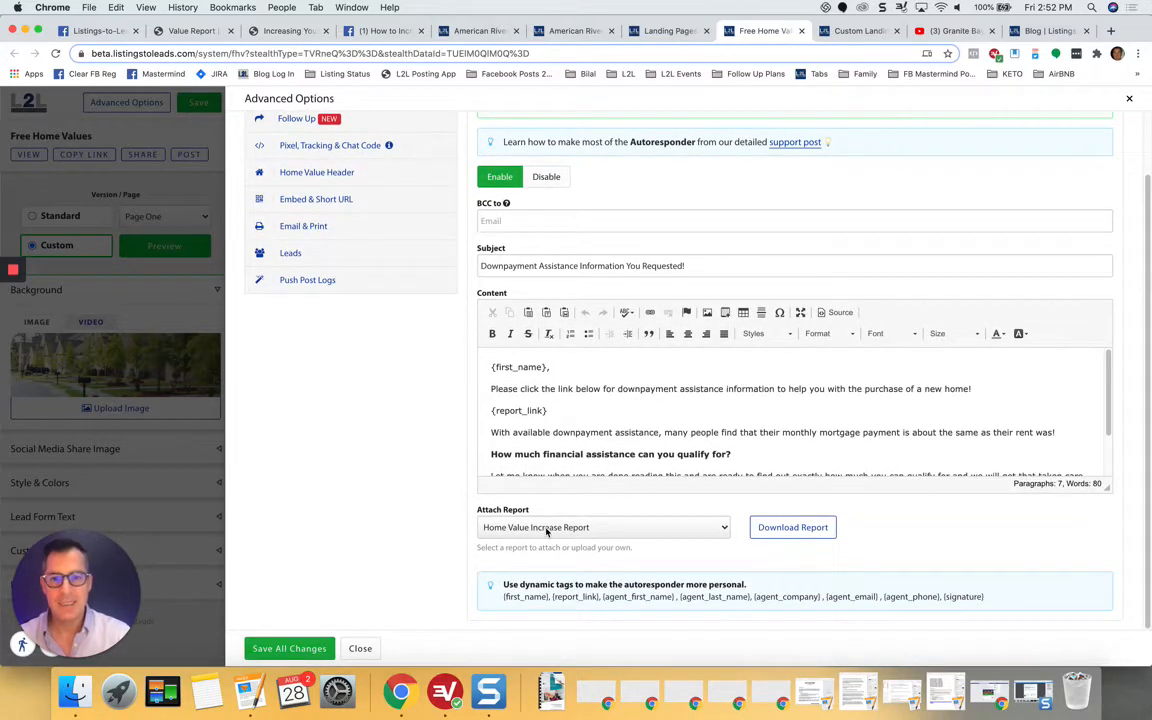
click(547, 532)
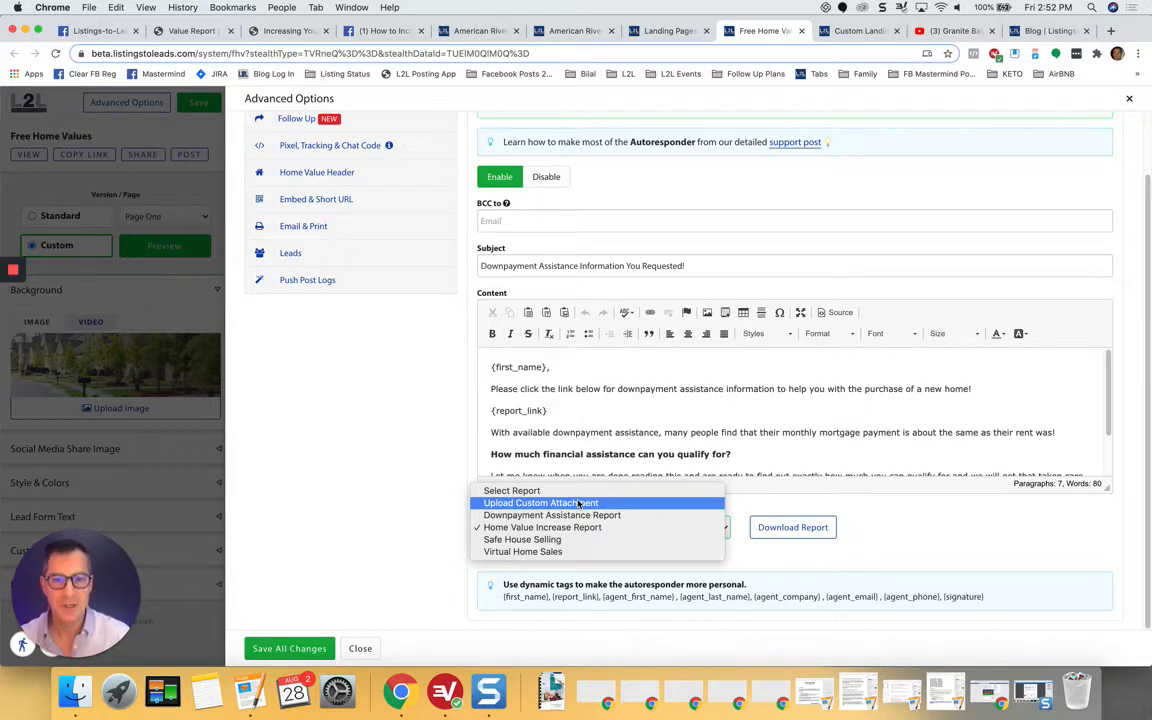
click(578, 527)
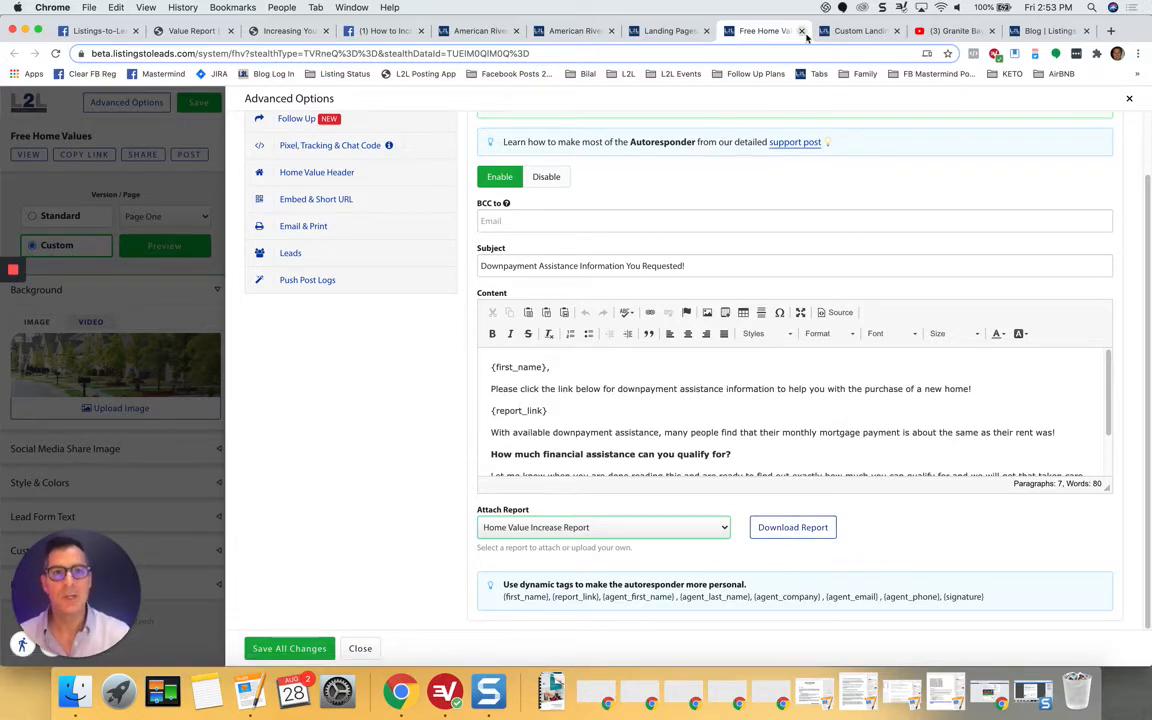
Review the new landing page form, keeping type Custom Free Report - Sellers, location Folsom and note Free Value Increase Report
click(849, 31)
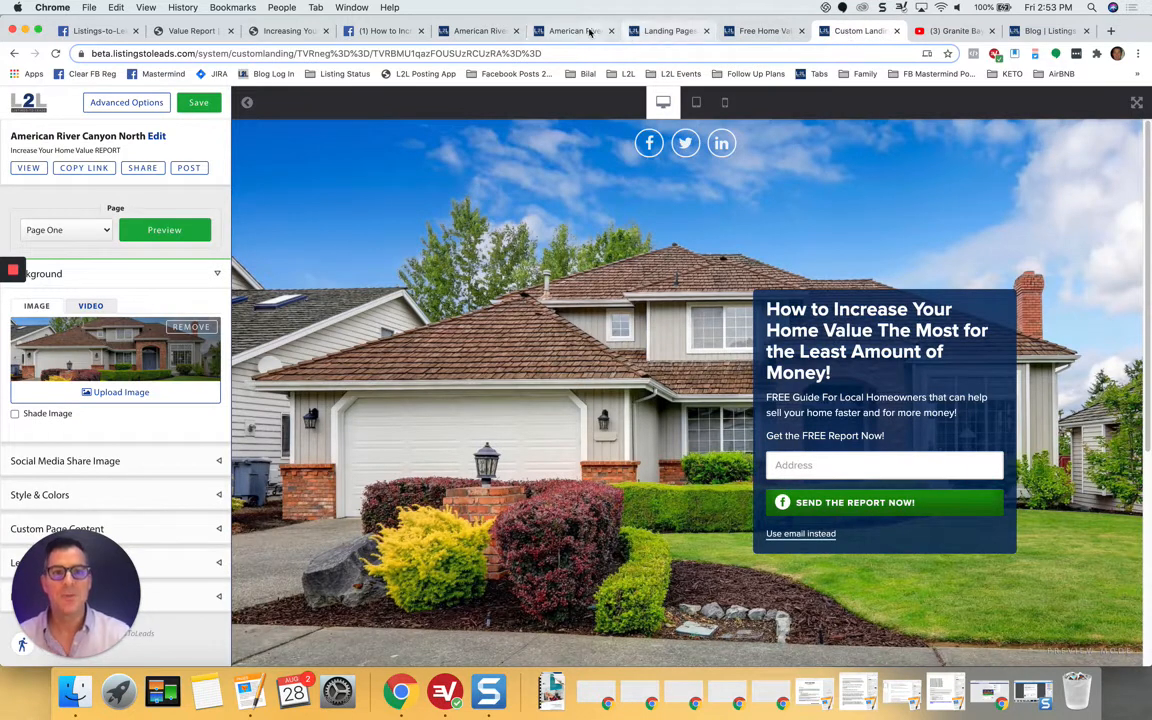
click(665, 31)
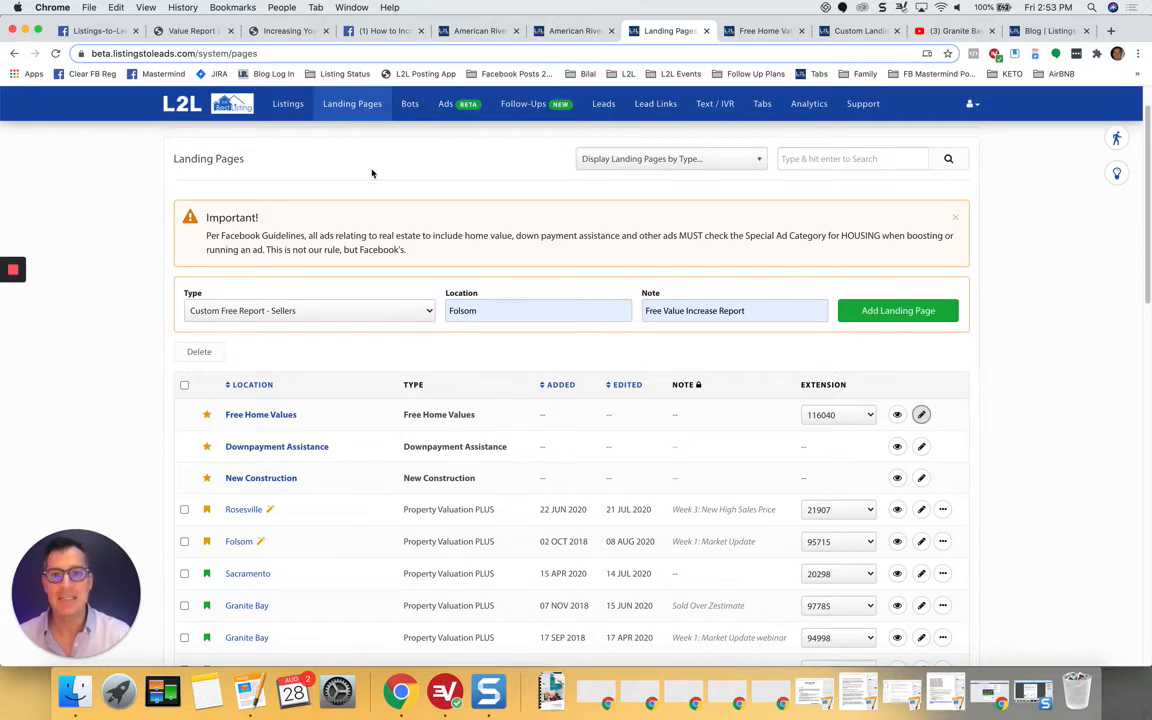
click(328, 312)
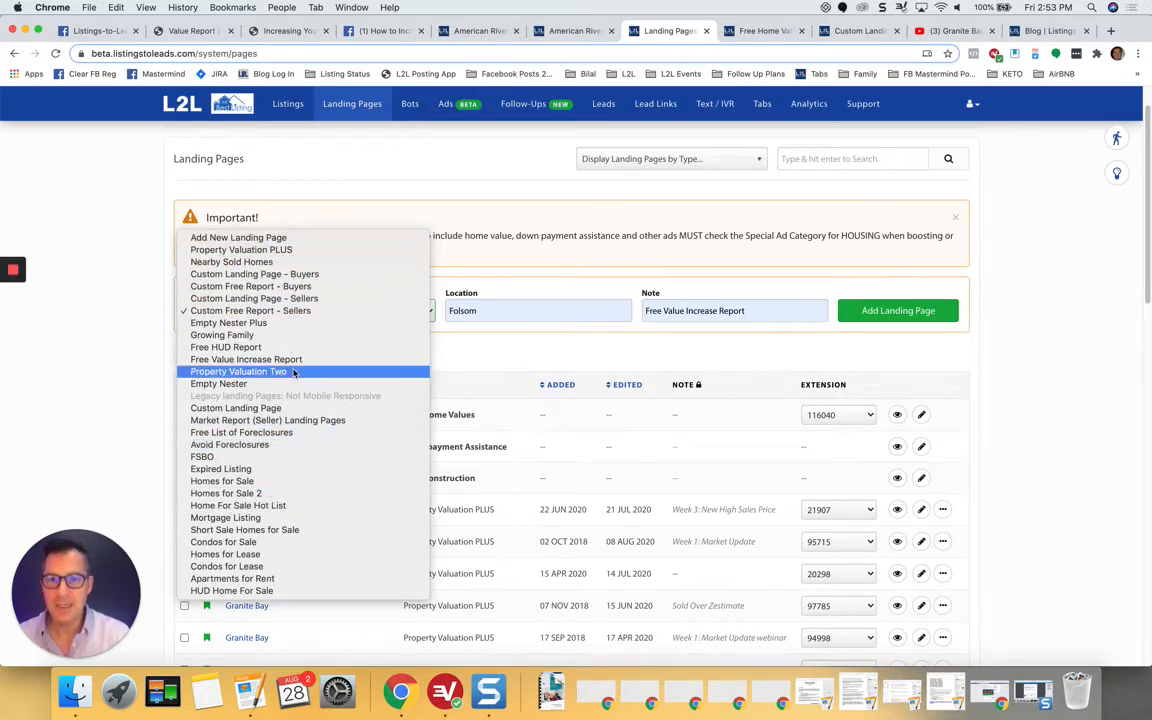
click(296, 311)
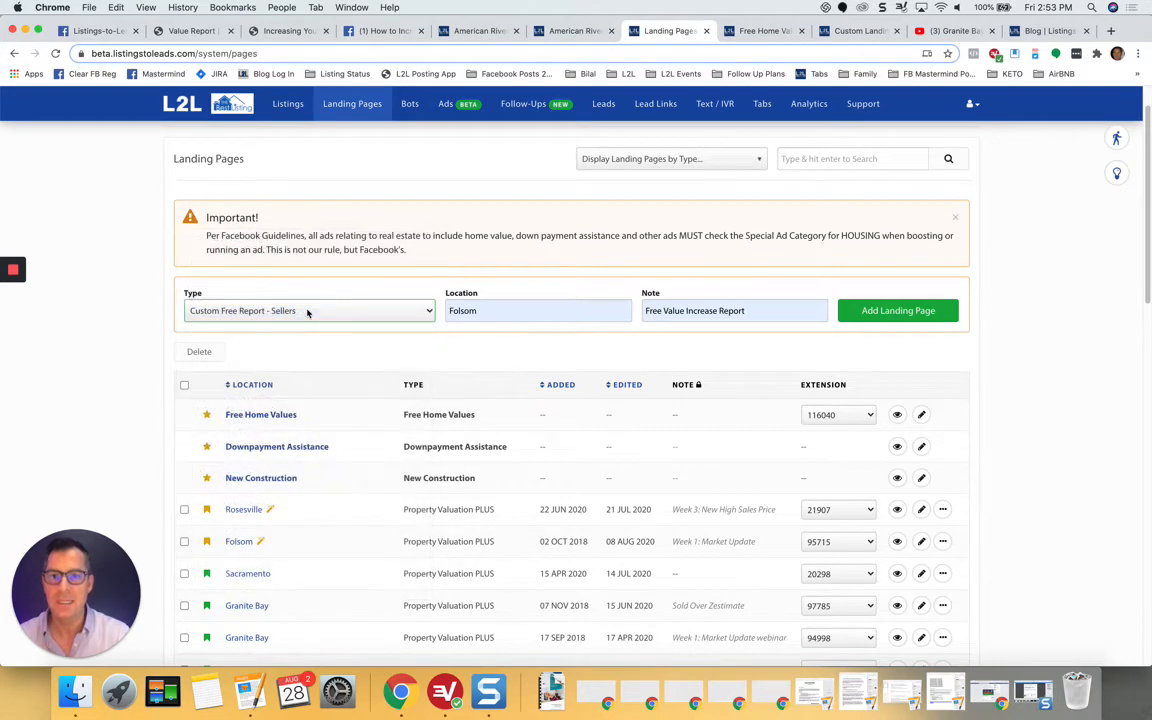
click(494, 311)
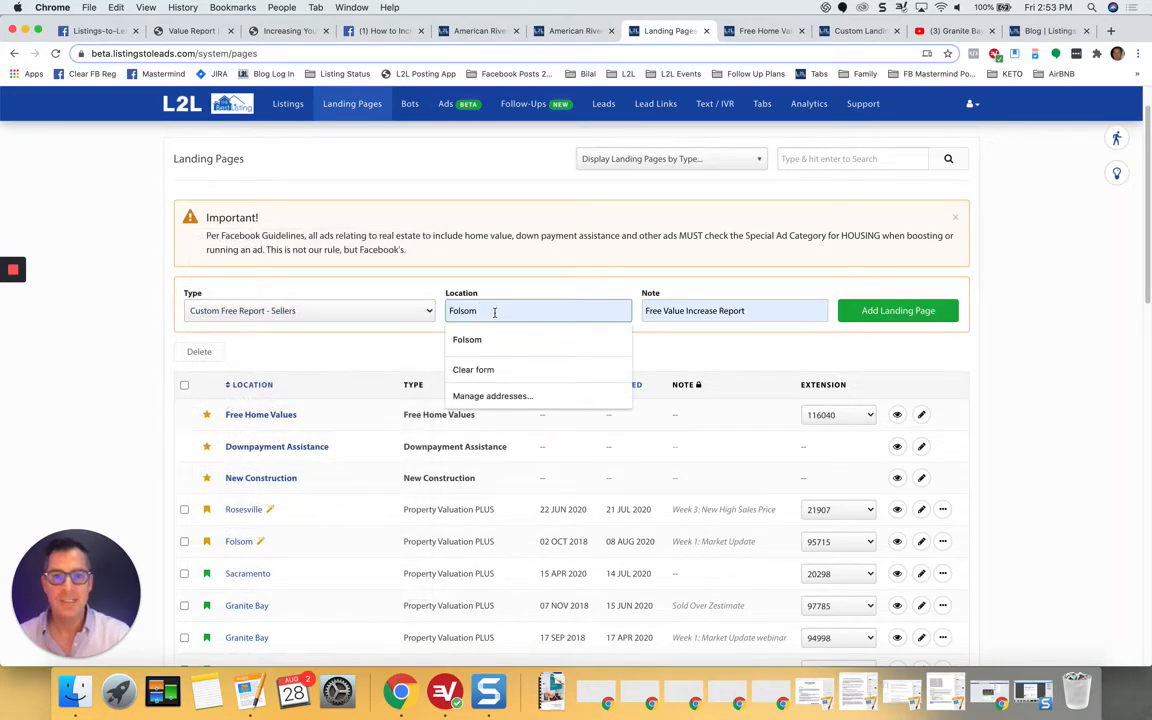
key(Up)
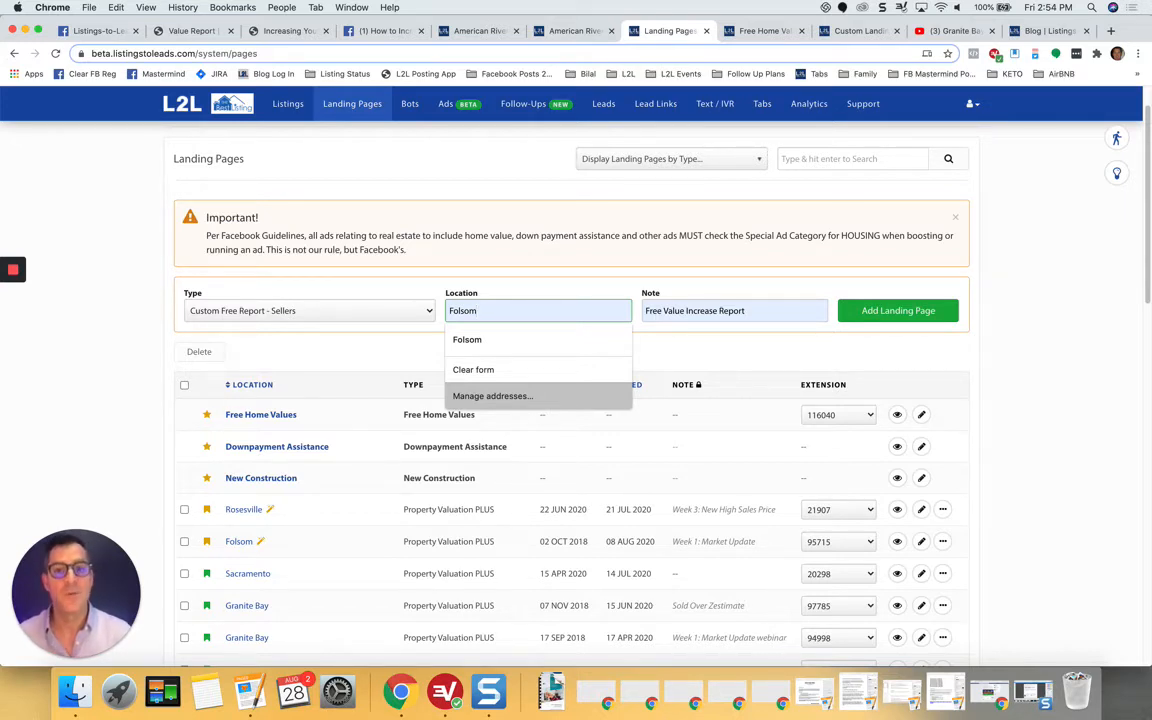
click(528, 228)
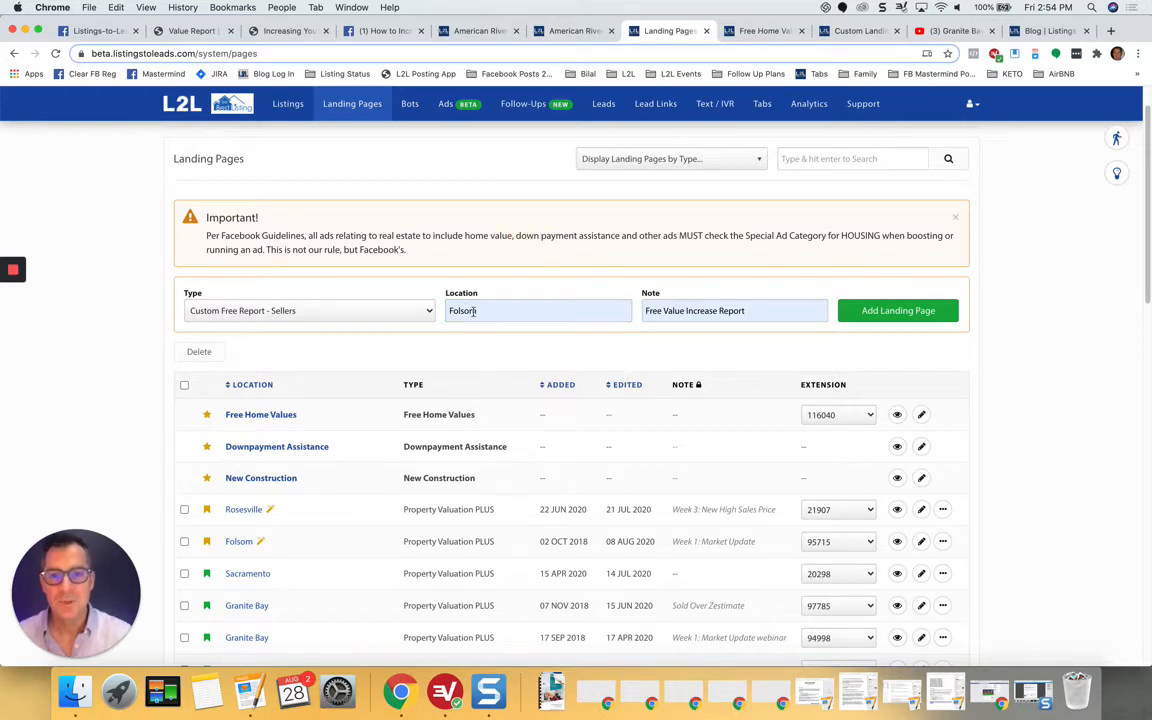
drag(776, 311, 656, 303)
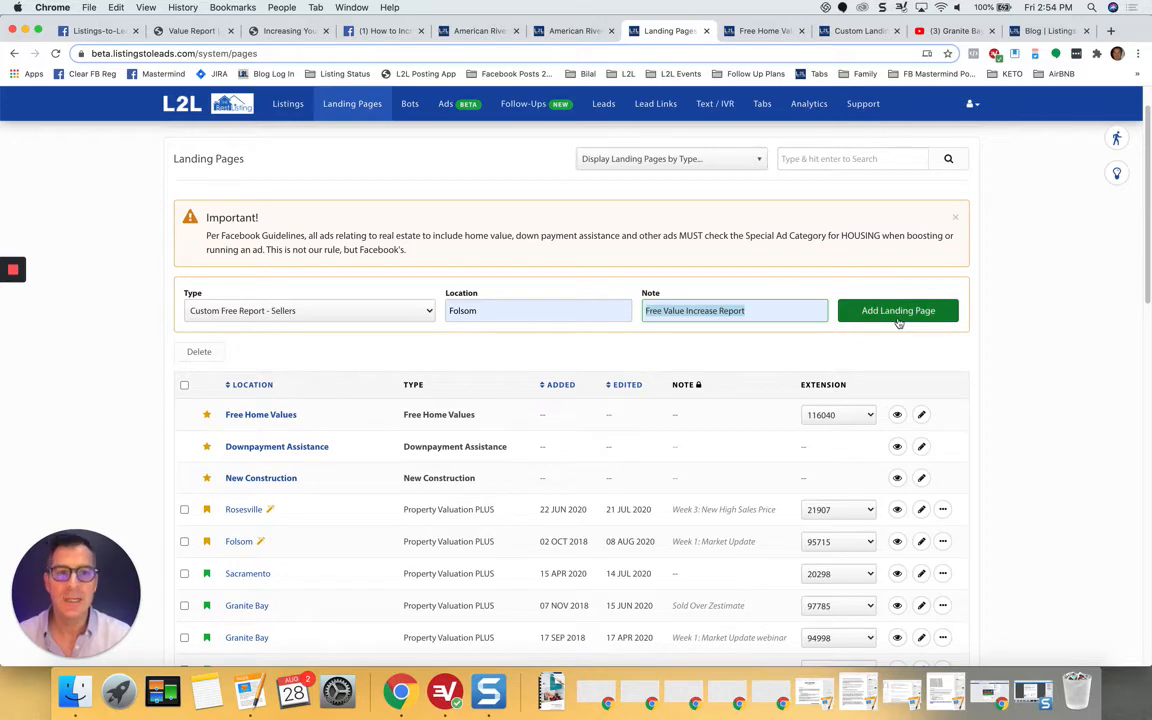
Close the advanced options and the Free Home Values editor, returning to the American River Canyon North landing page editor
click(753, 36)
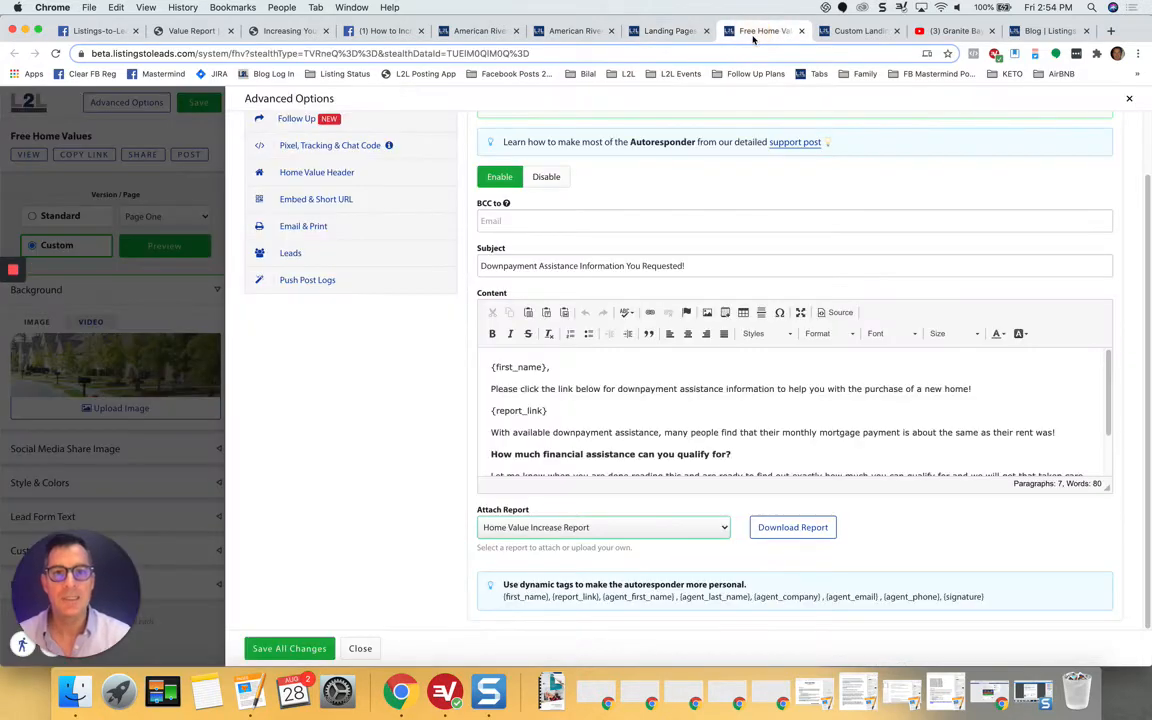
click(360, 648)
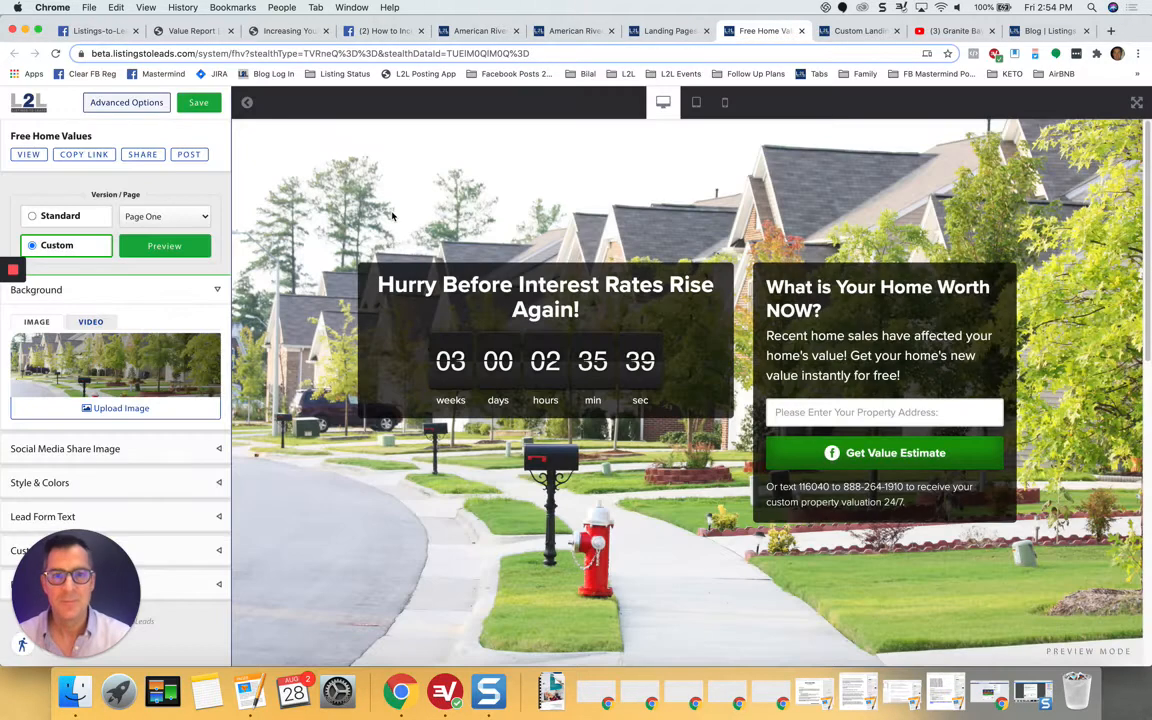
click(801, 31)
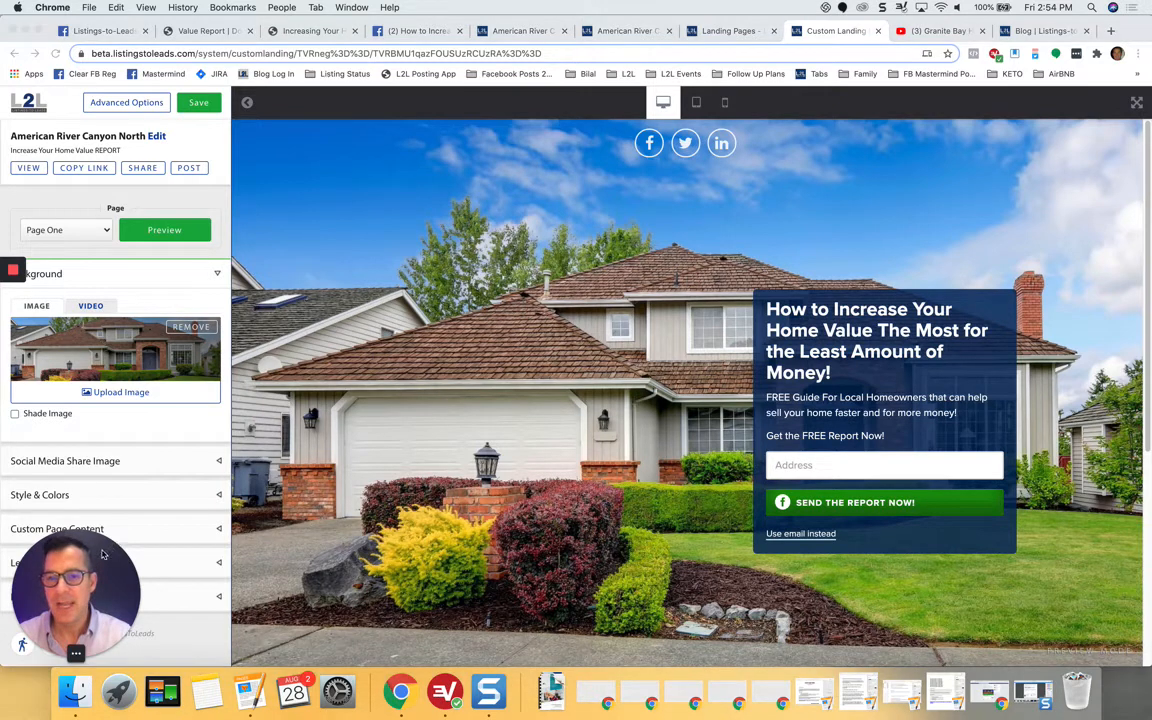
Try the shading option on the American River Canyon North page's background image
drag(100, 550, 338, 521)
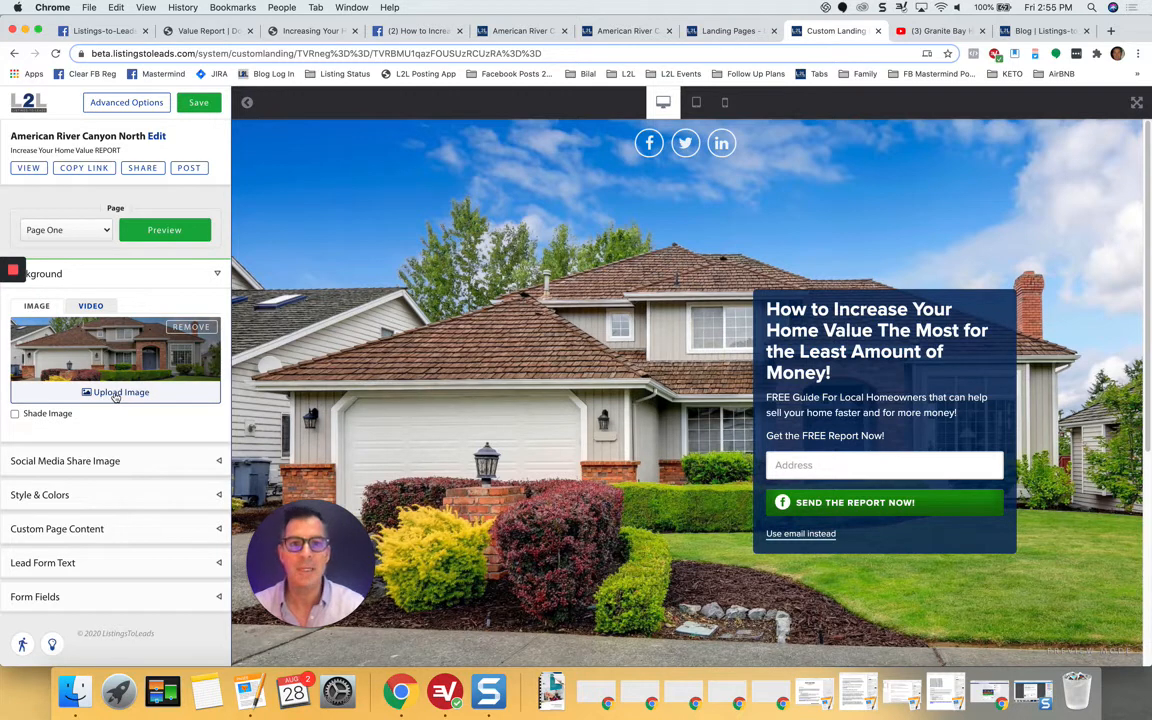
click(48, 416)
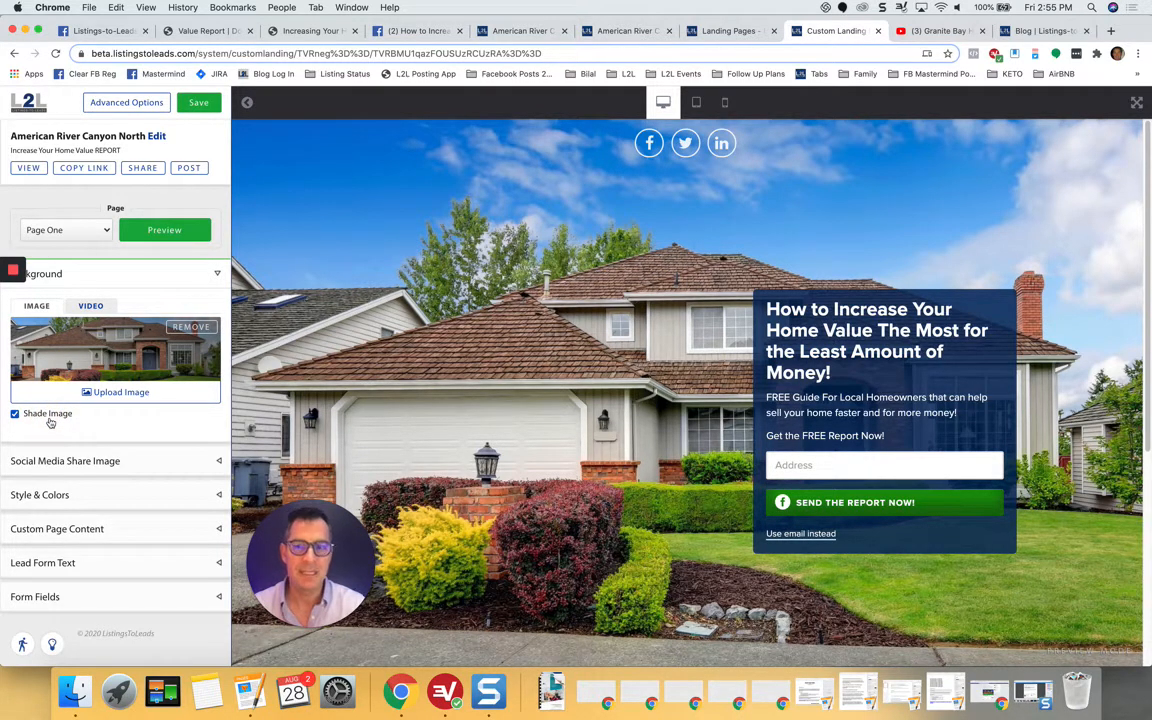
click(50, 420)
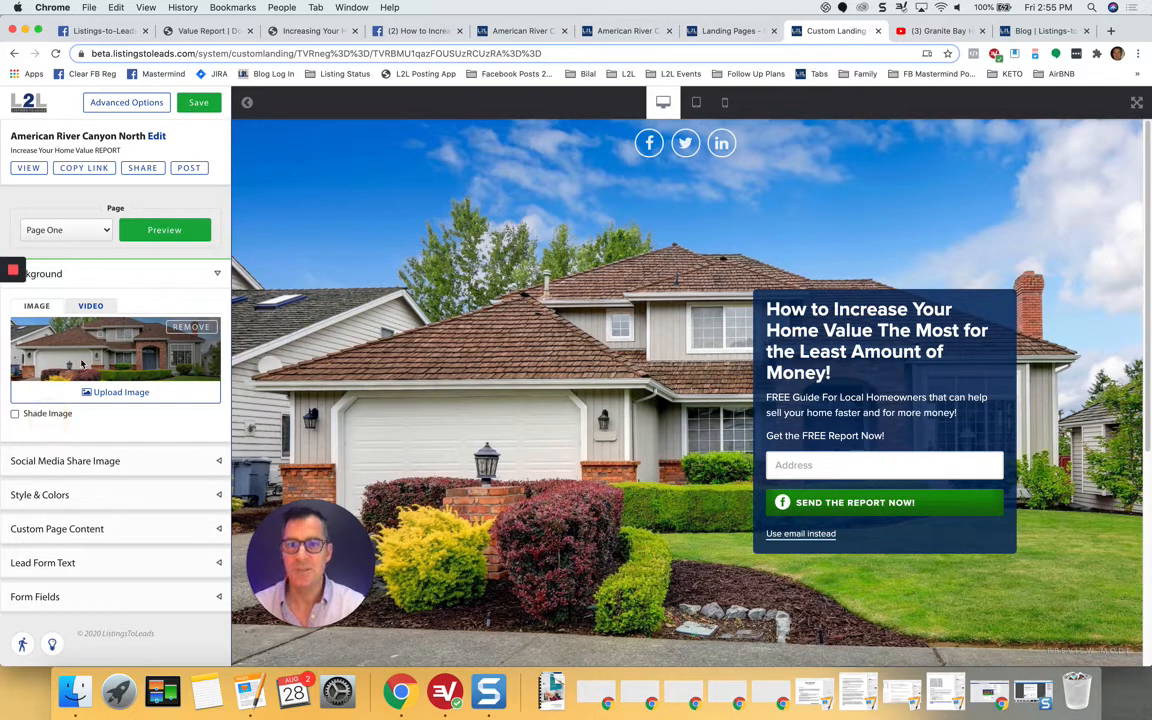
Review the video options for the landing page background, switch back to the image background and close the background settings
click(91, 306)
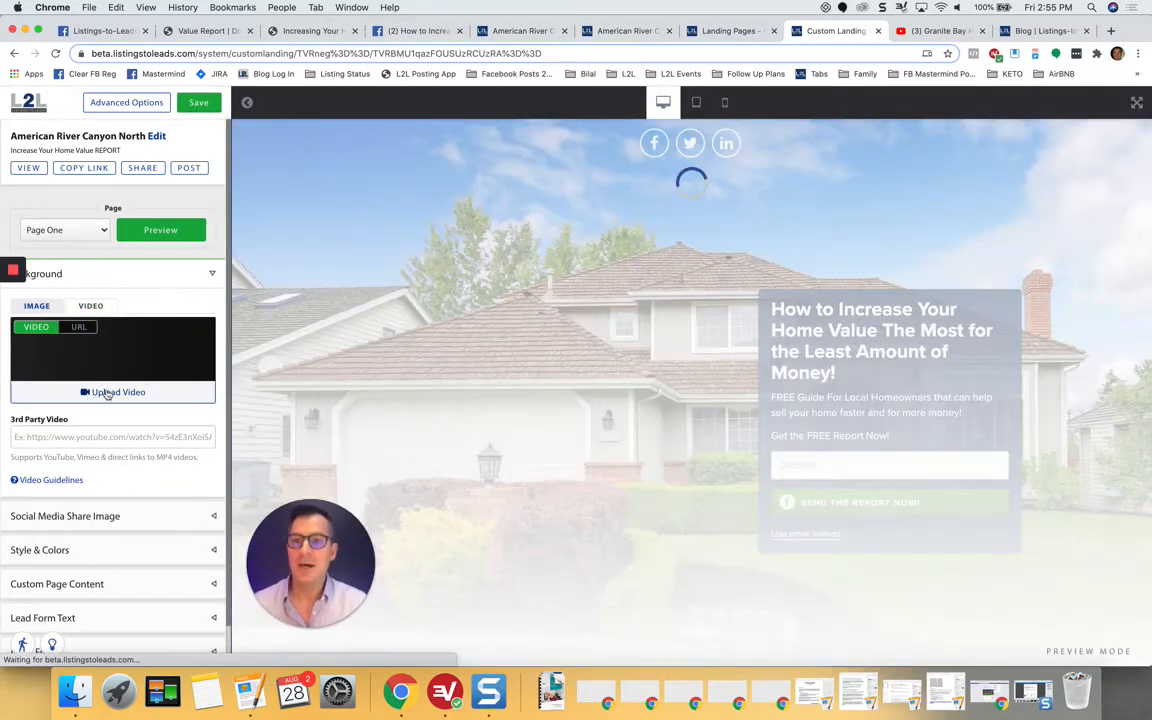
click(86, 438)
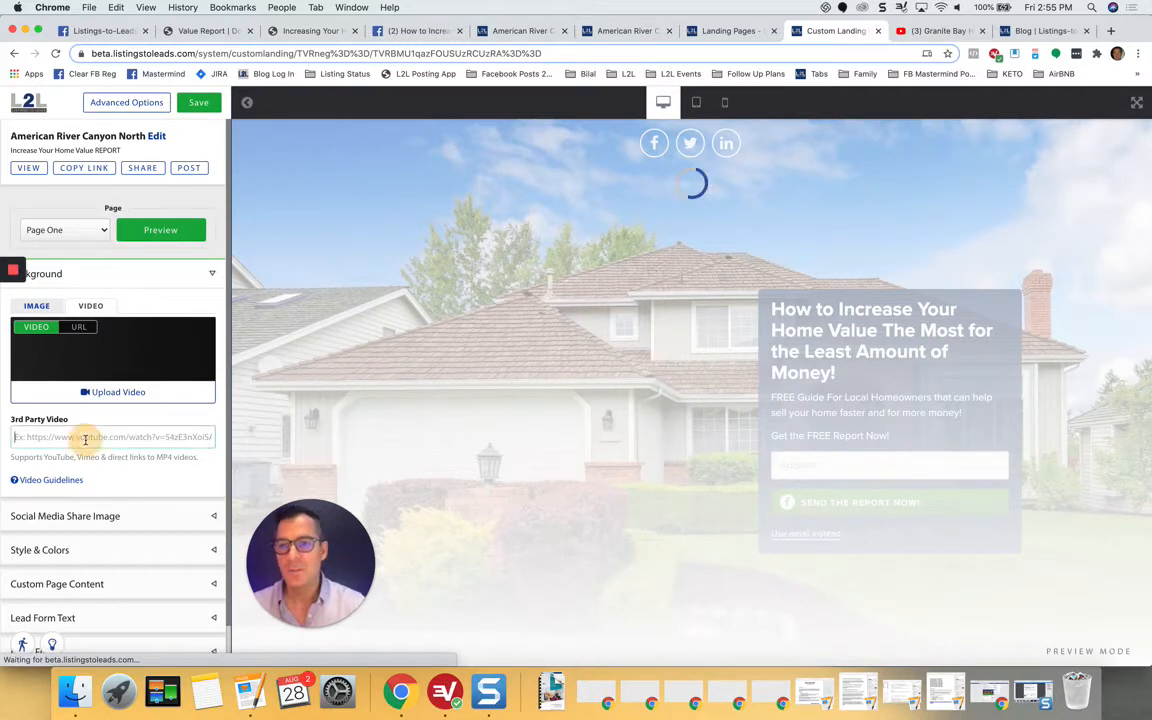
click(36, 305)
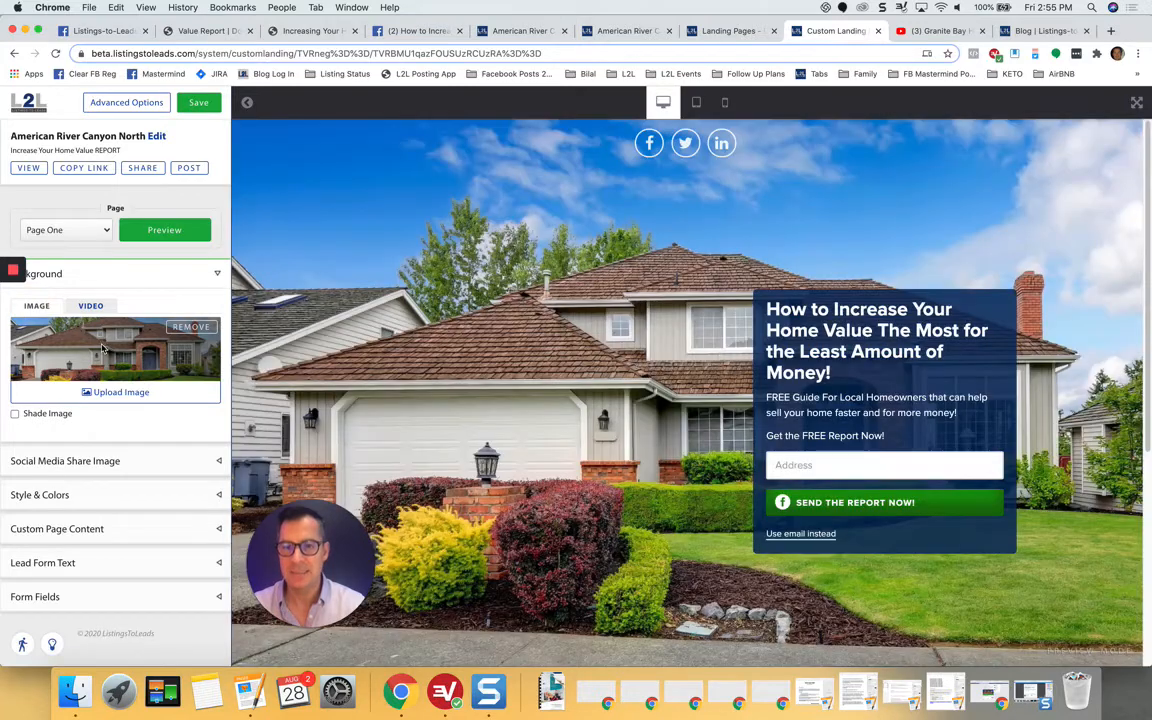
click(217, 273)
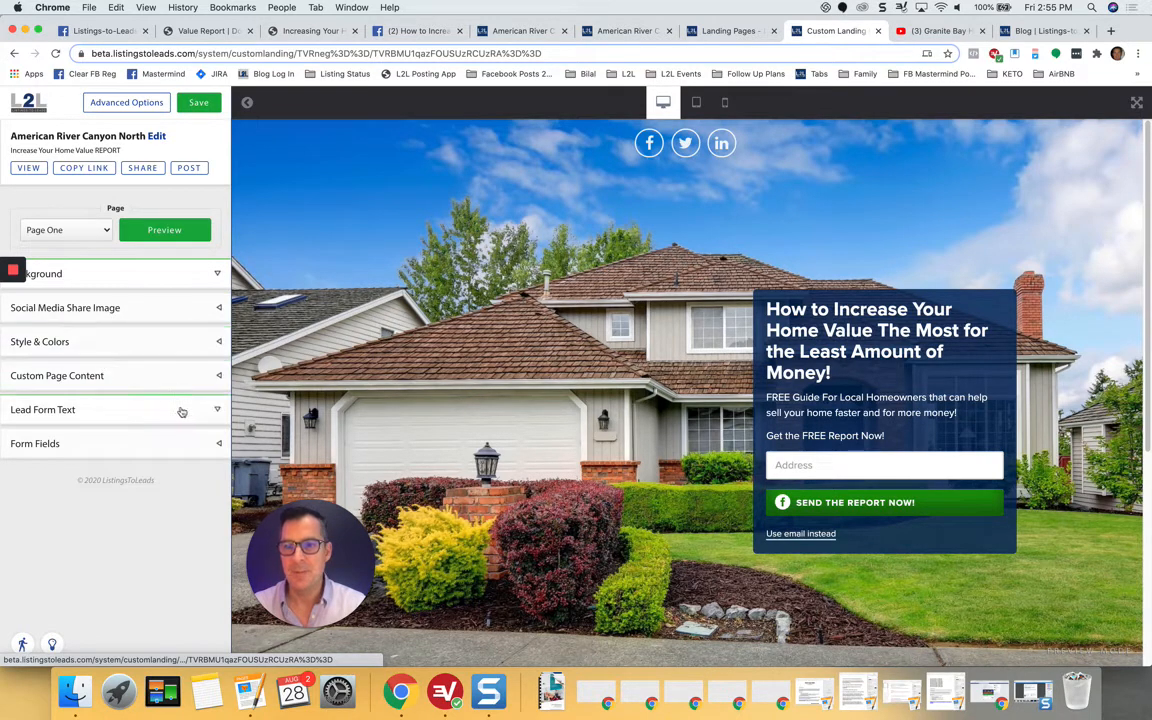
Examine the lead form's title, description and subline text and compare each with its place on the page preview
click(211, 409)
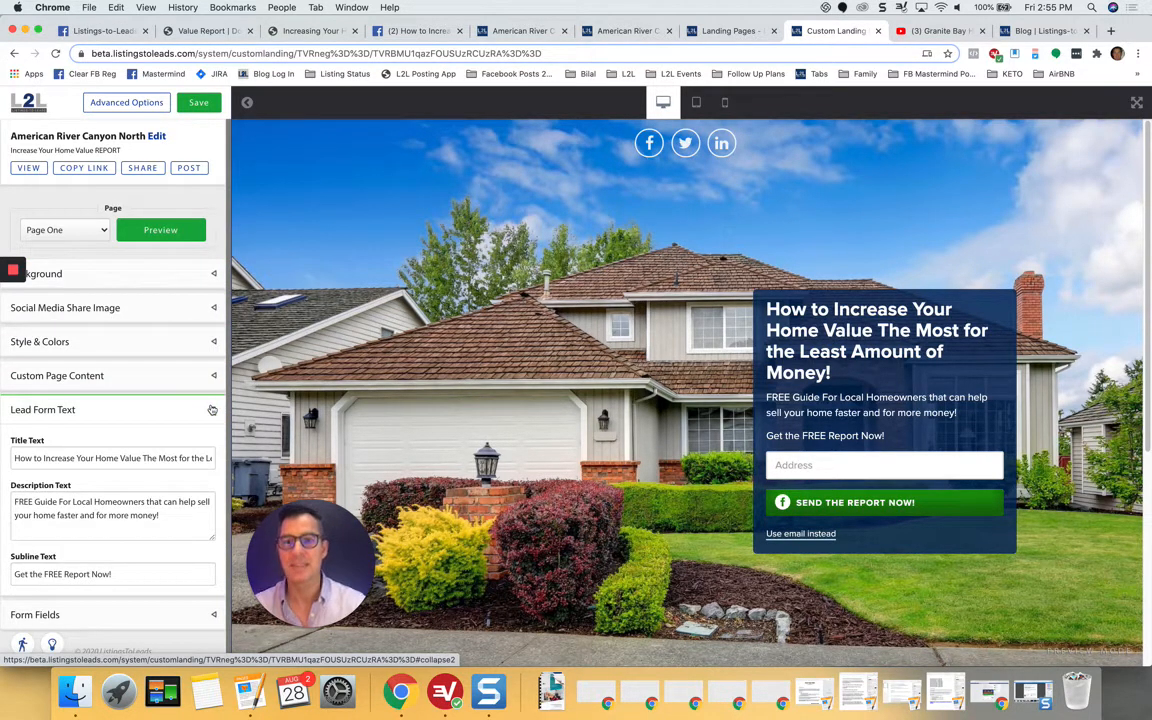
click(80, 456)
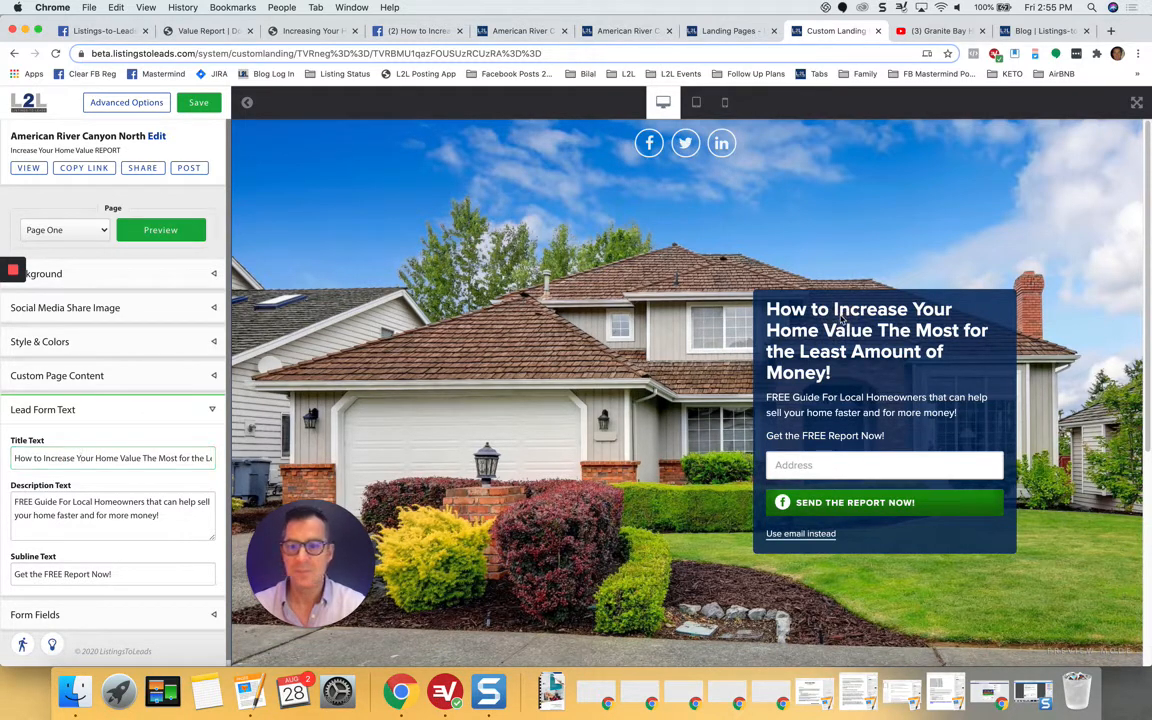
click(24, 503)
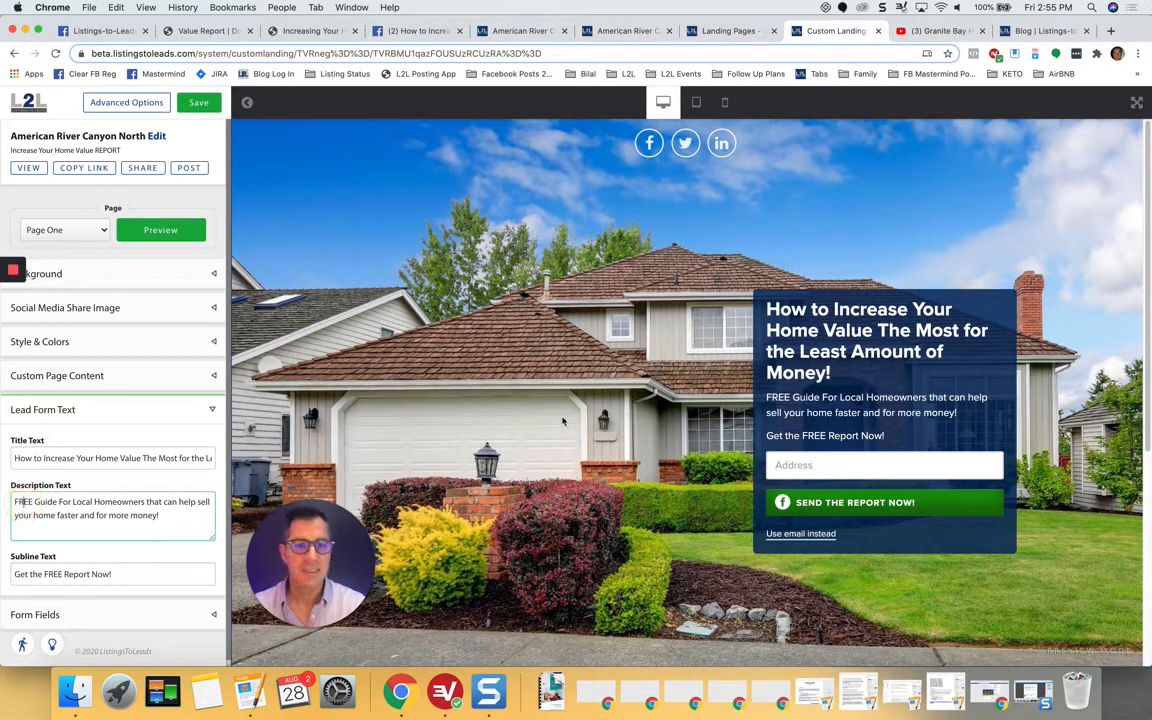
click(811, 405)
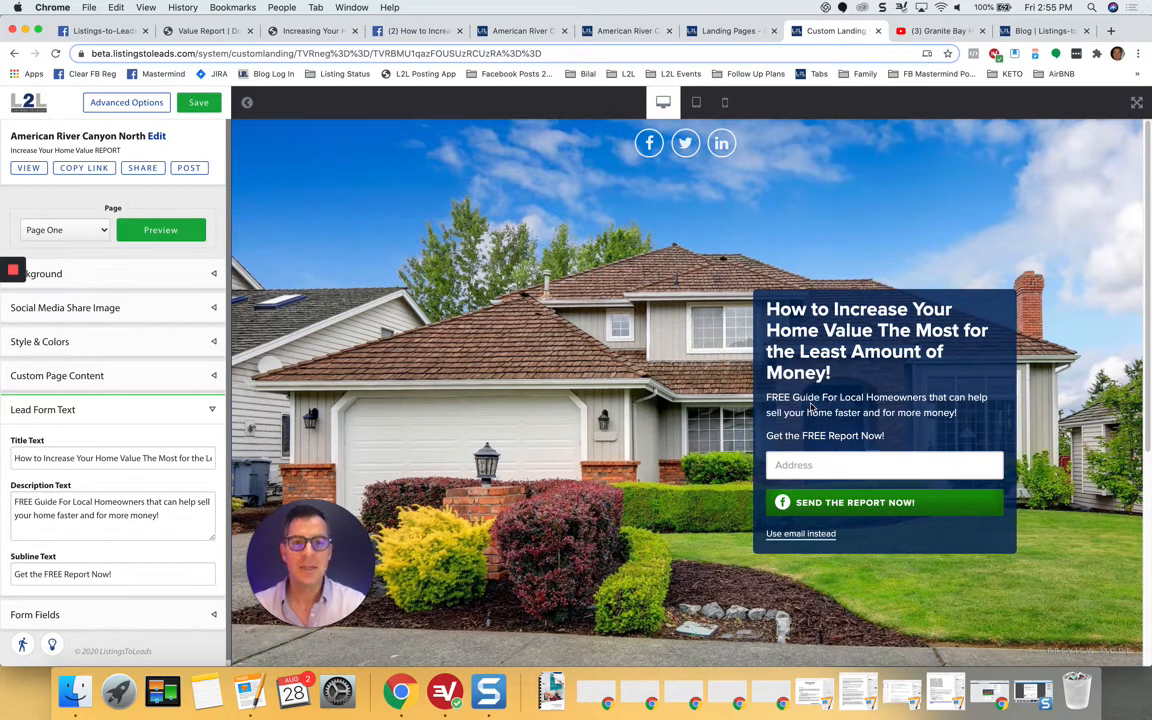
click(101, 577)
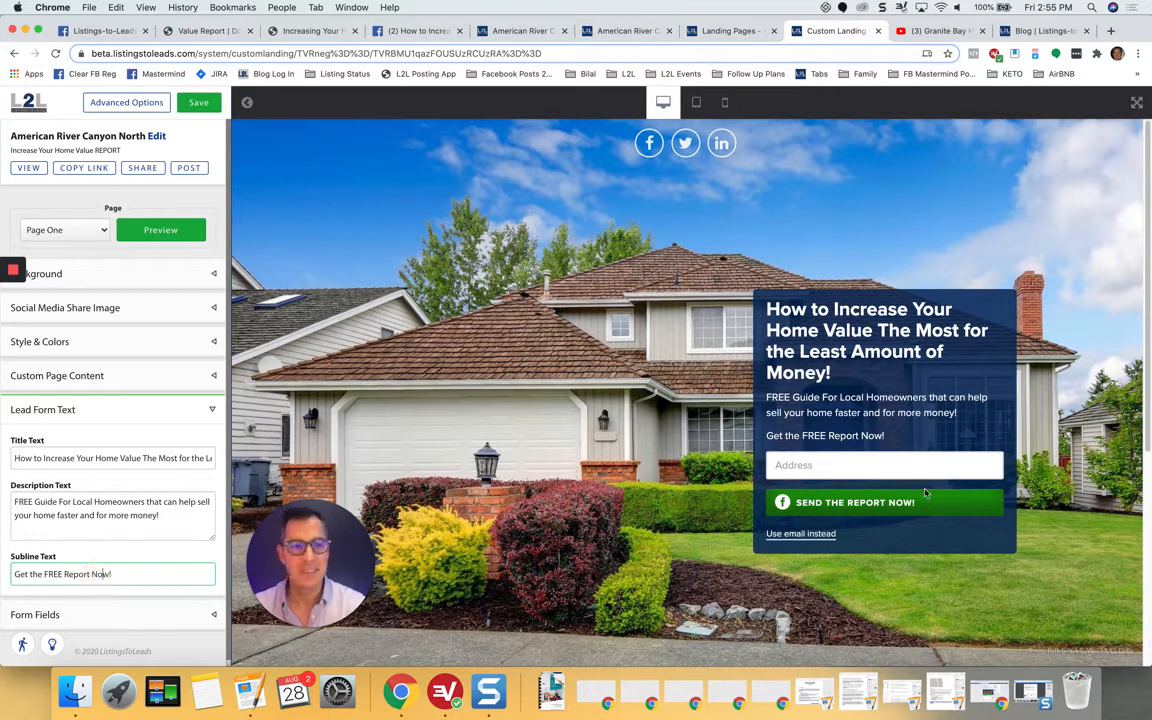
click(831, 443)
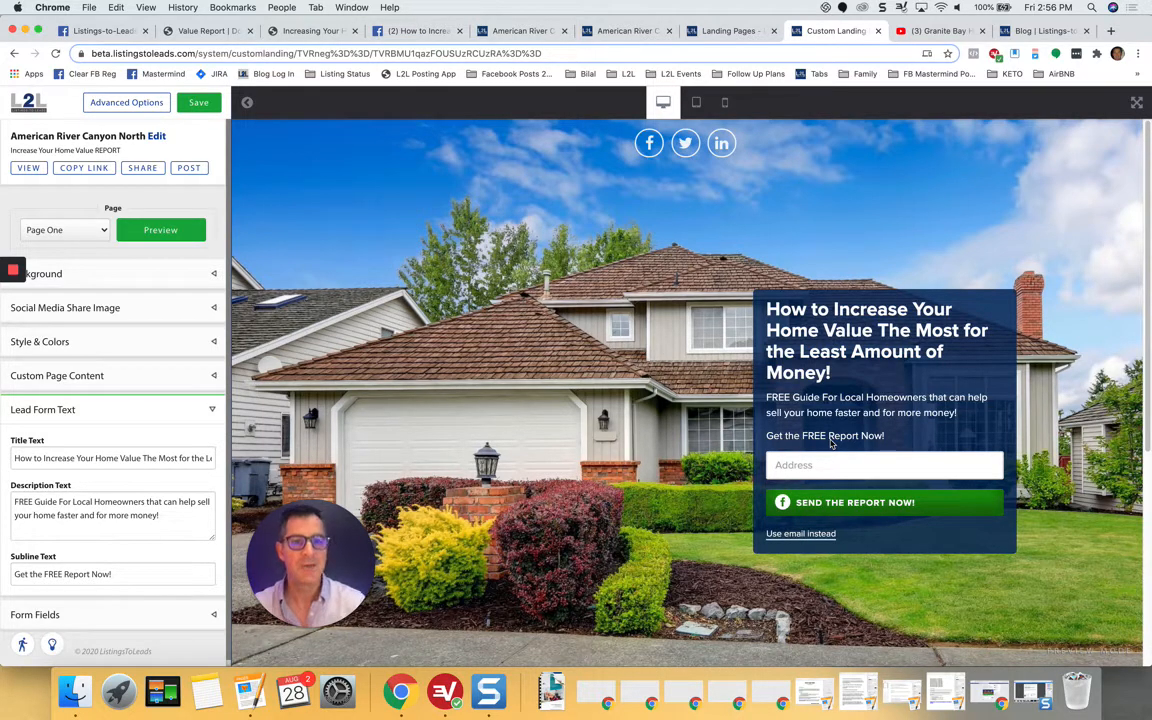
Replace "Local" with "Folsom" in the lead form's description text, preview the page and save it
click(86, 502)
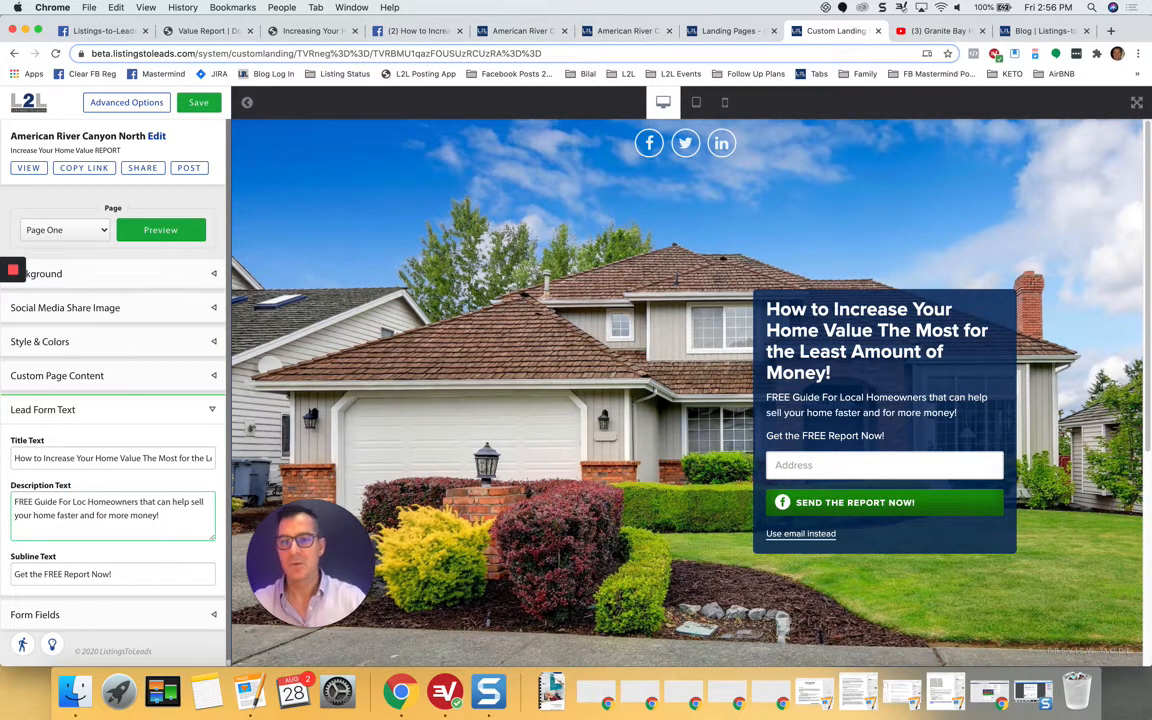
key(BackSpace)
key(BackSpace)
key(BackSpace)
key(BackSpace)
key(BackSpace)
text(Folsom)
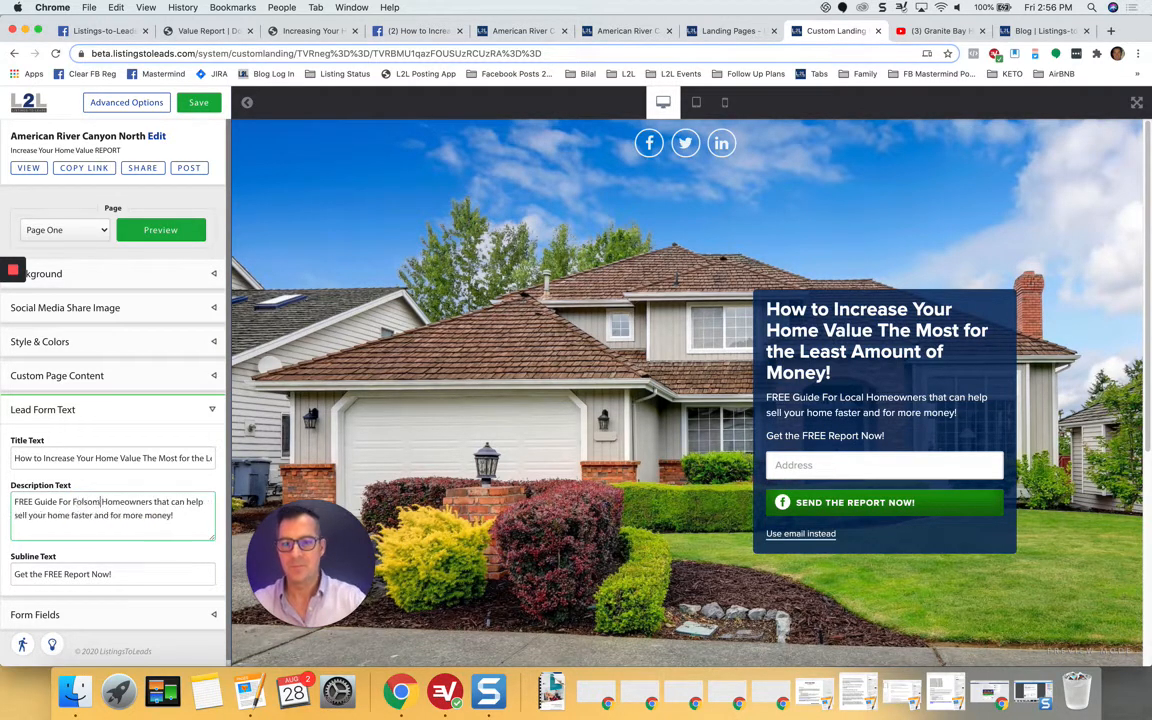
click(166, 240)
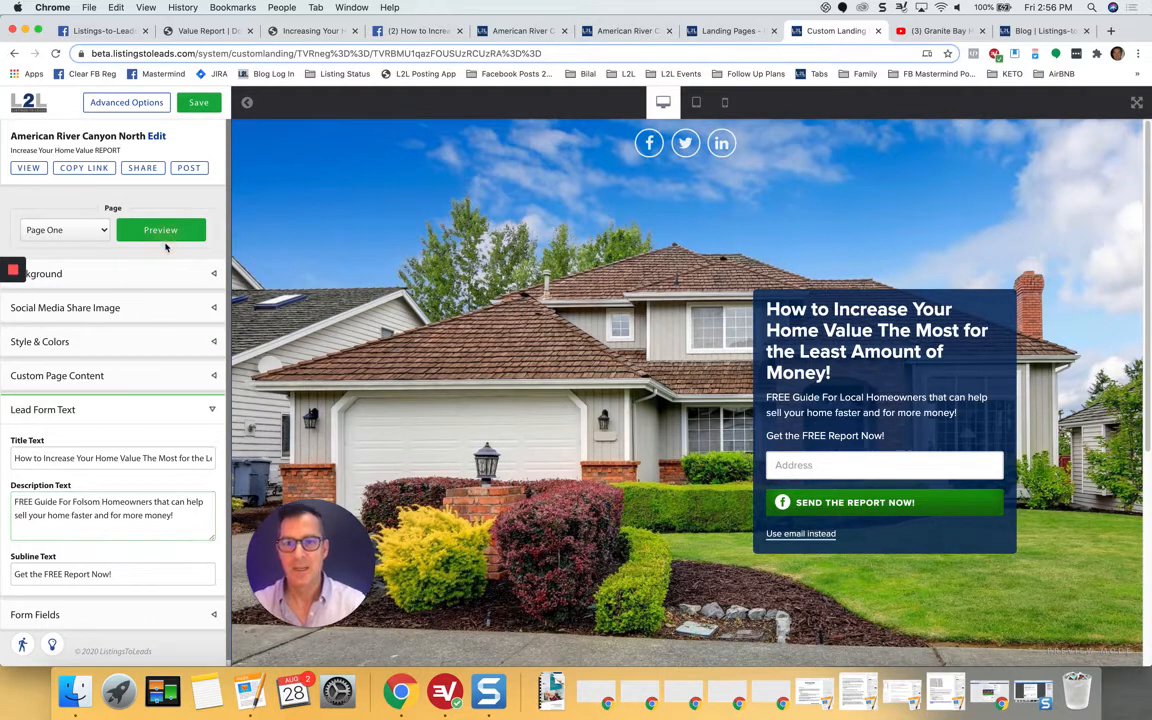
click(163, 234)
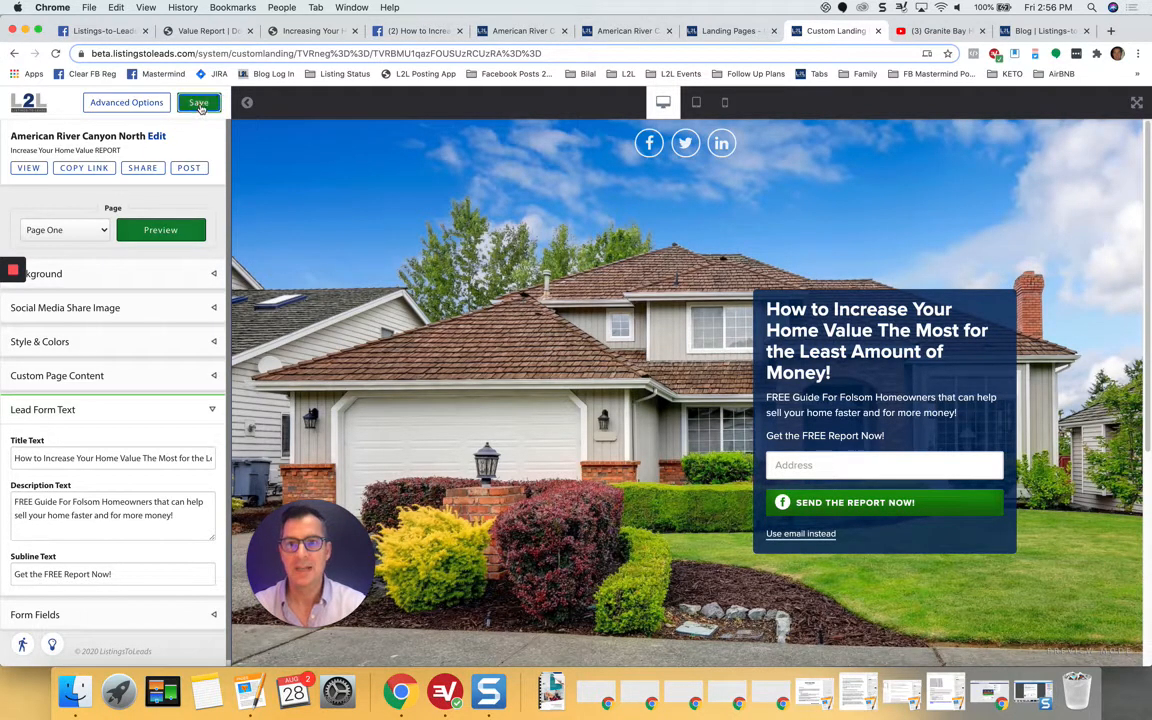
click(198, 103)
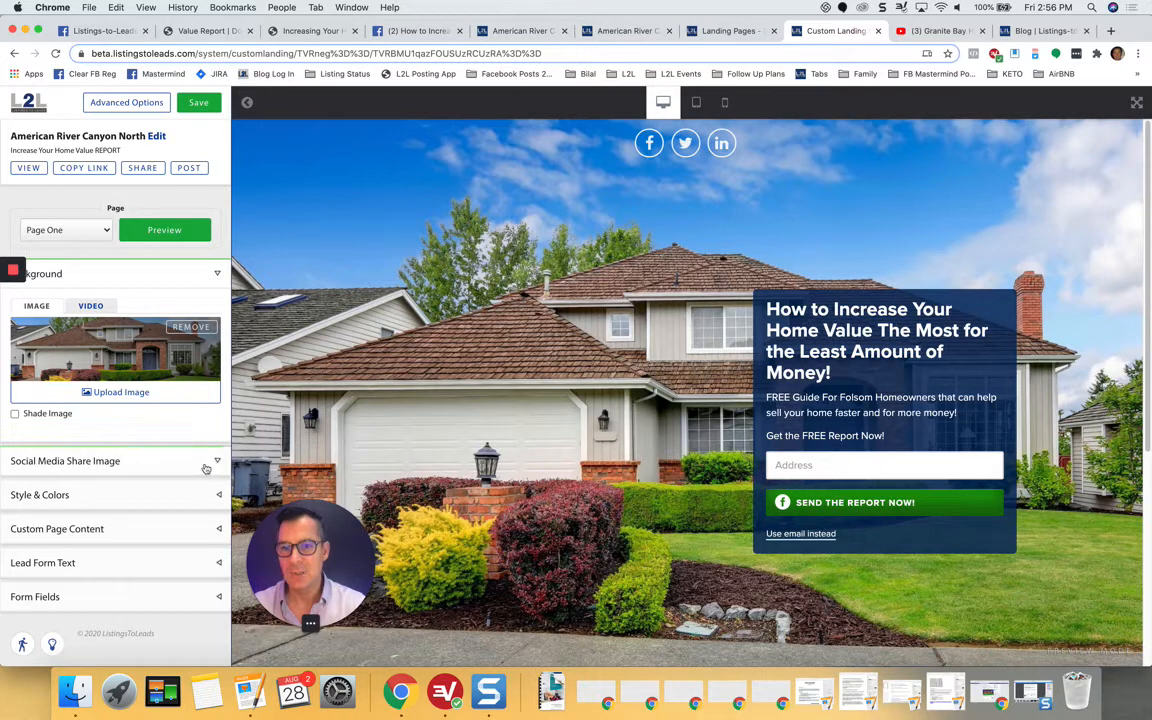
Set the form's background colour to rgba(3, 44, 96, 0.49) and preview the page
click(218, 497)
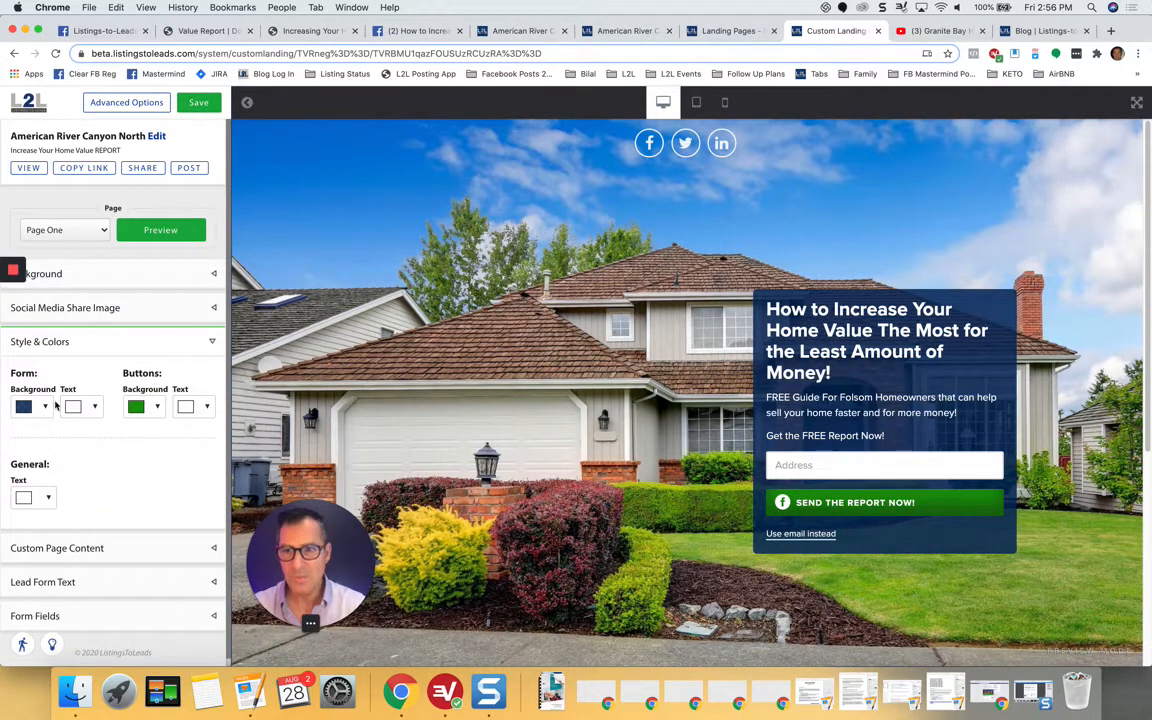
click(46, 407)
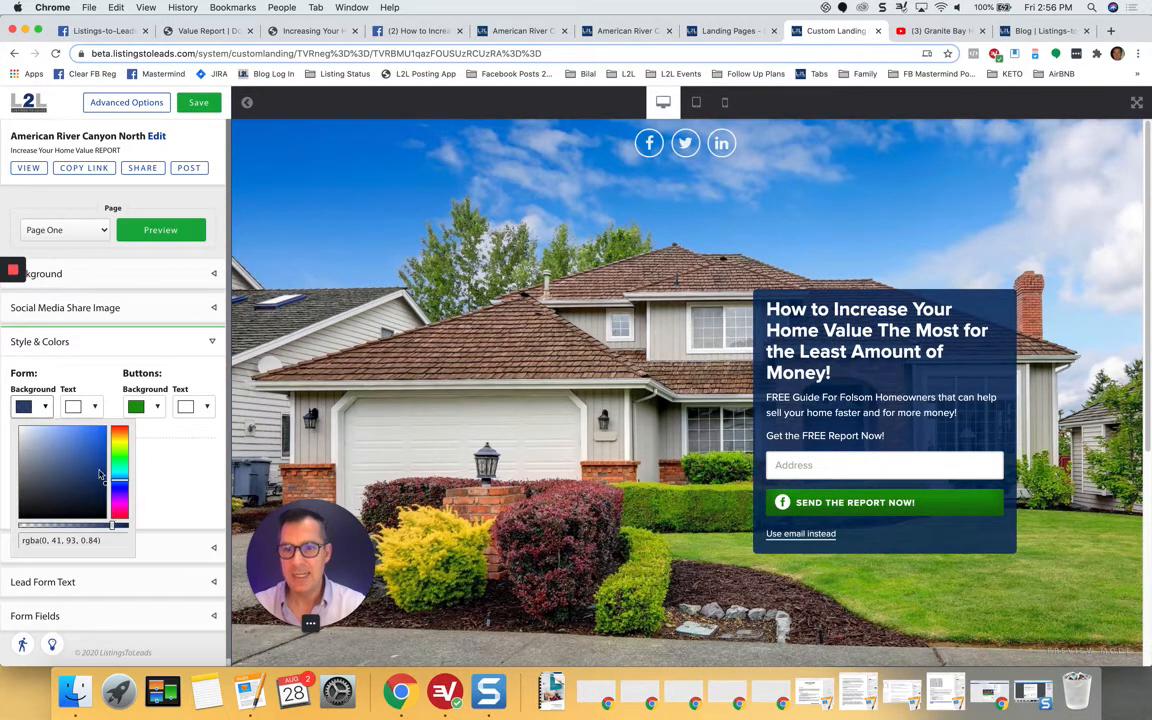
mouse_move(102, 484)
mouse_down()
mouse_move(92, 477)
mouse_move(102, 483)
mouse_up()
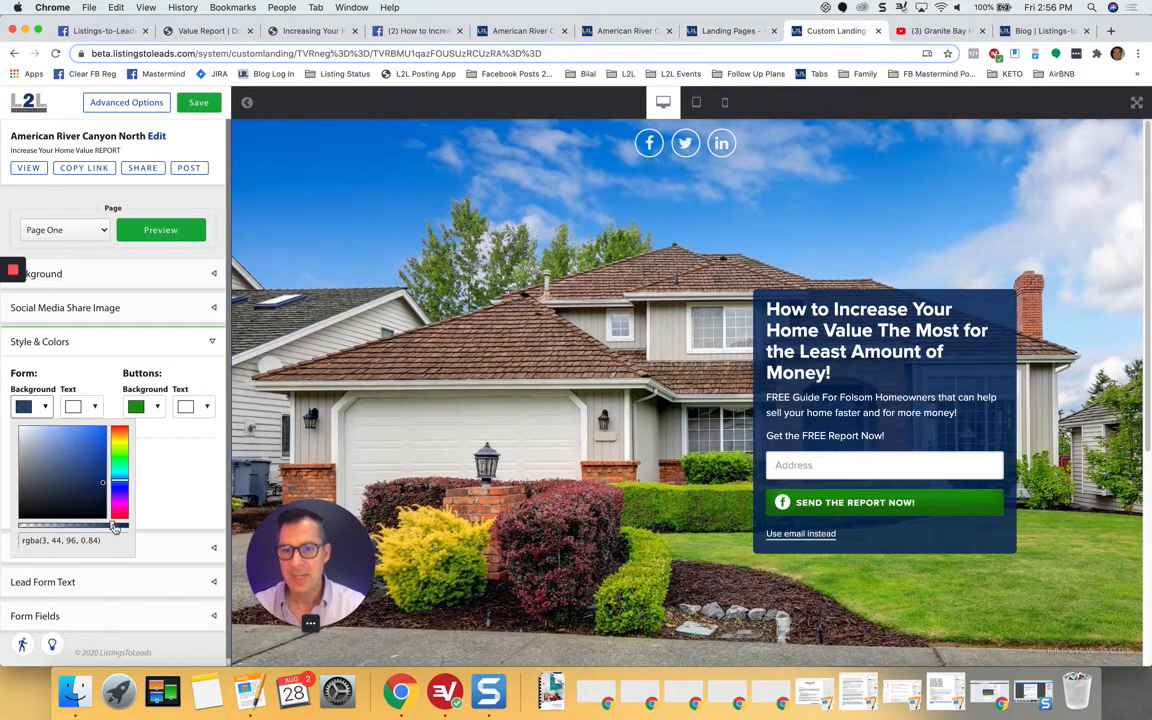
drag(115, 528, 73, 527)
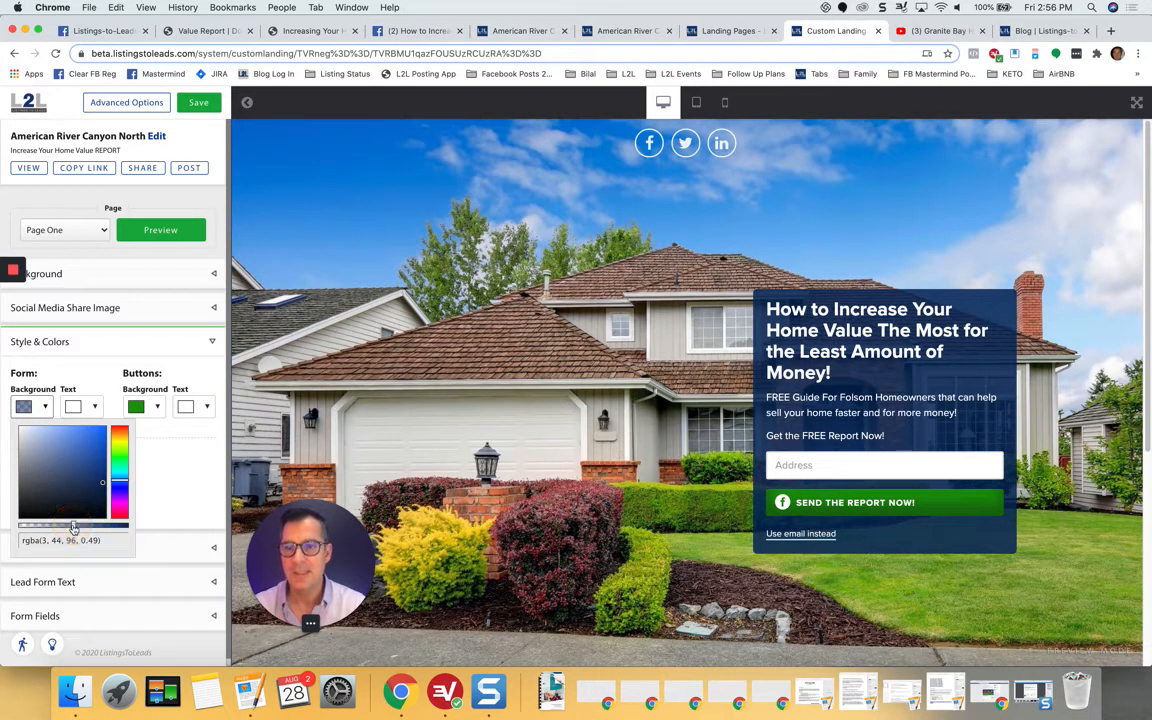
click(160, 230)
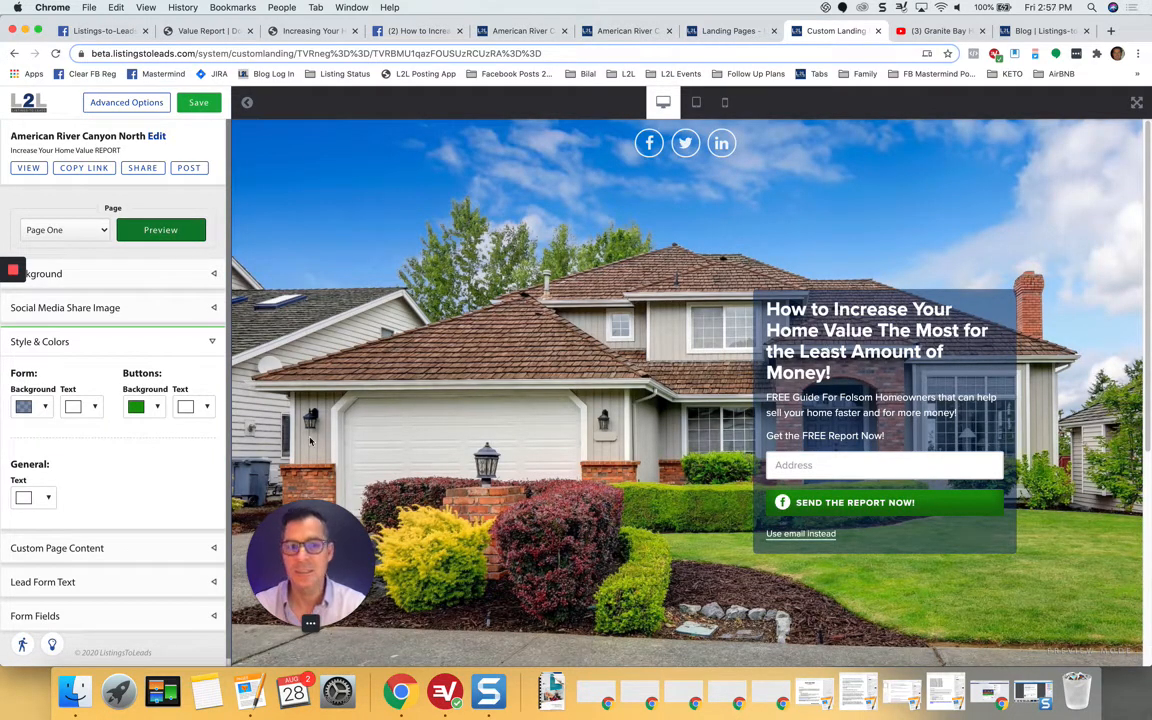
Change the form background's opacity to 0.83 and refresh the page preview
click(25, 406)
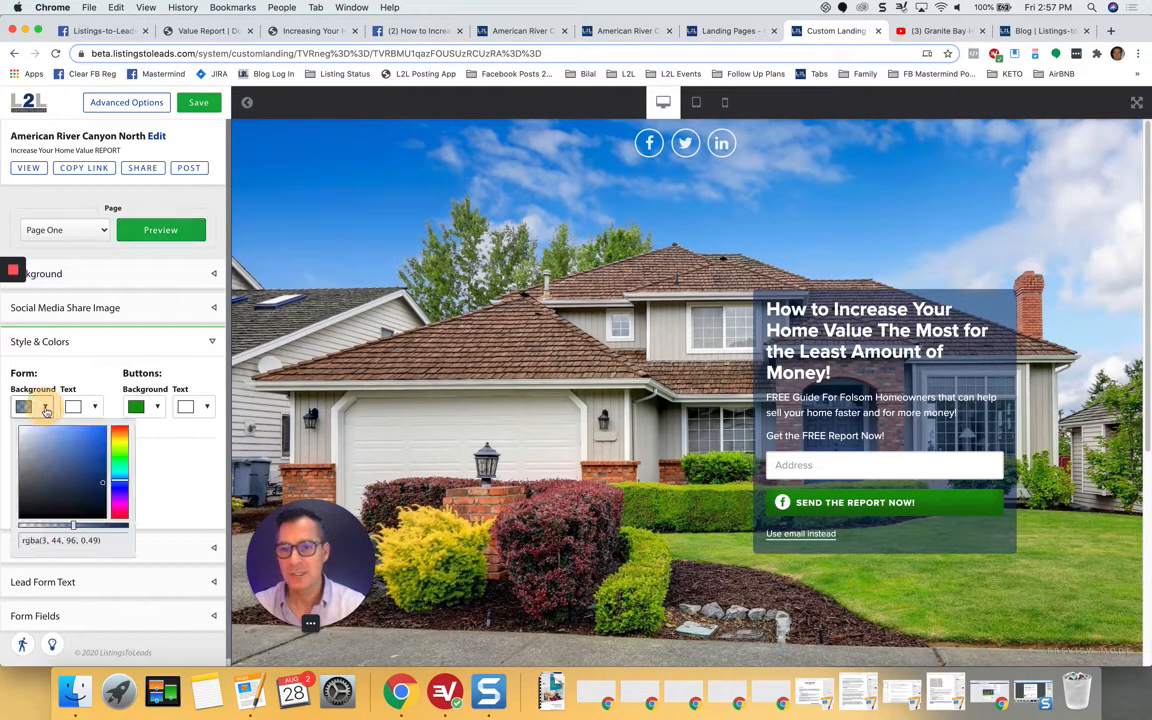
drag(87, 529, 112, 525)
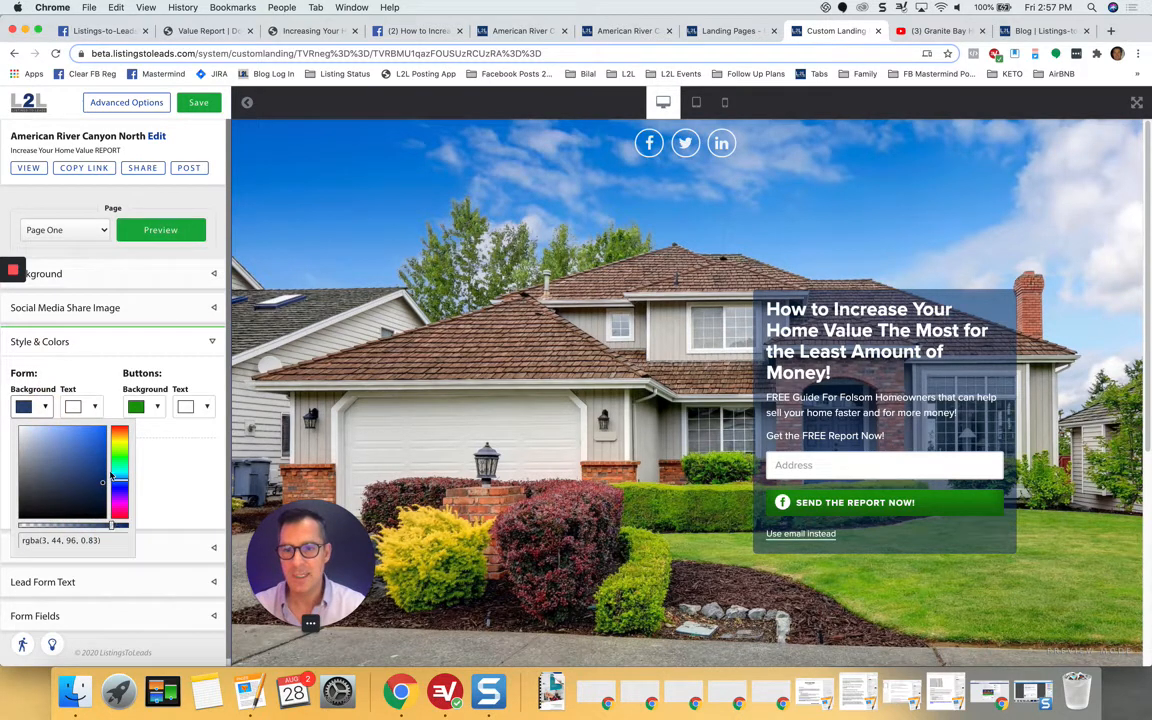
click(160, 231)
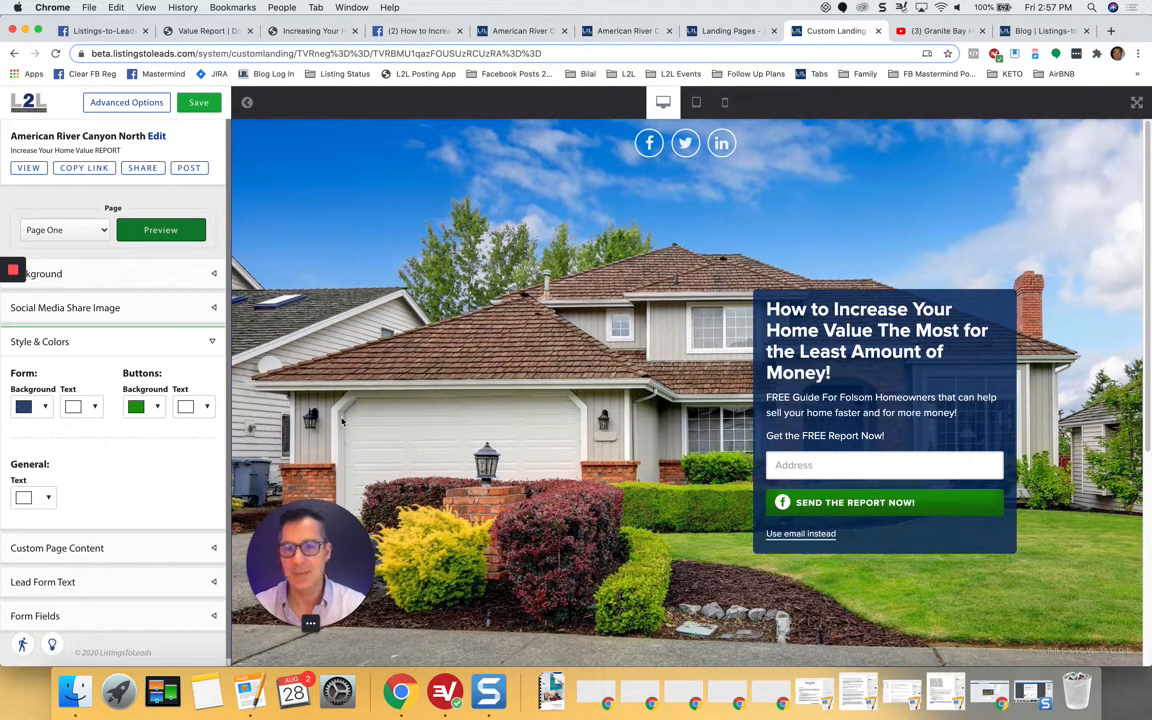
Look at the colour pickers for the button background and general text, and close the style settings
click(158, 406)
click(160, 407)
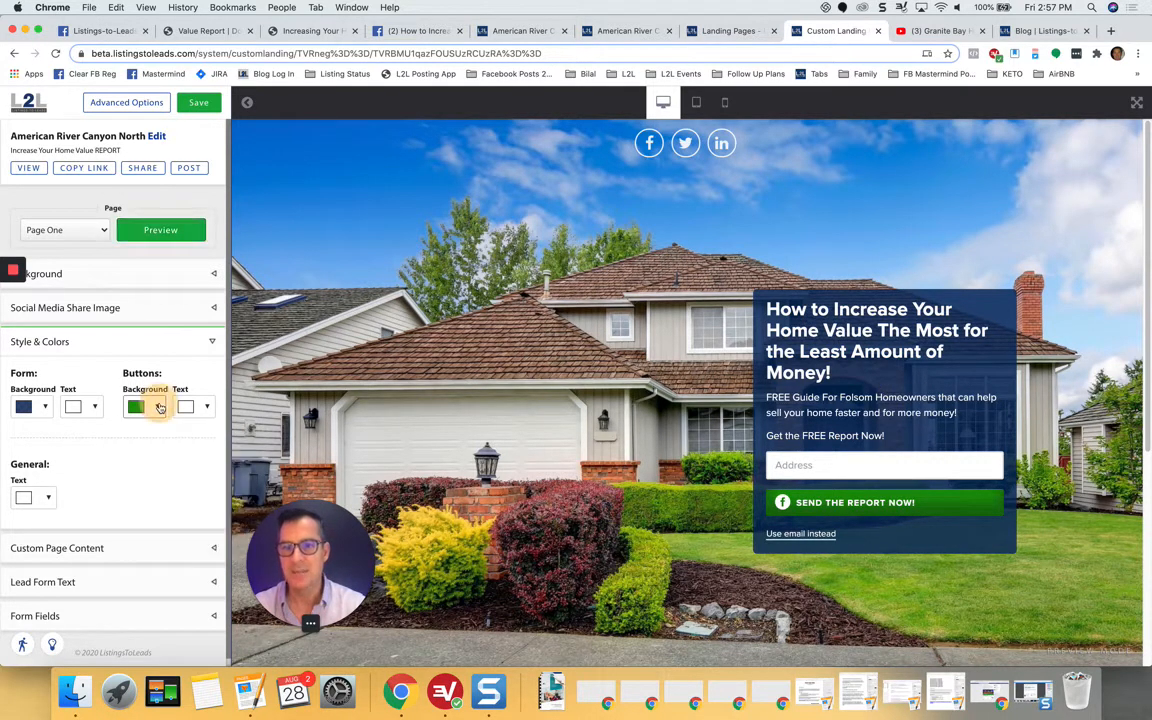
click(46, 499)
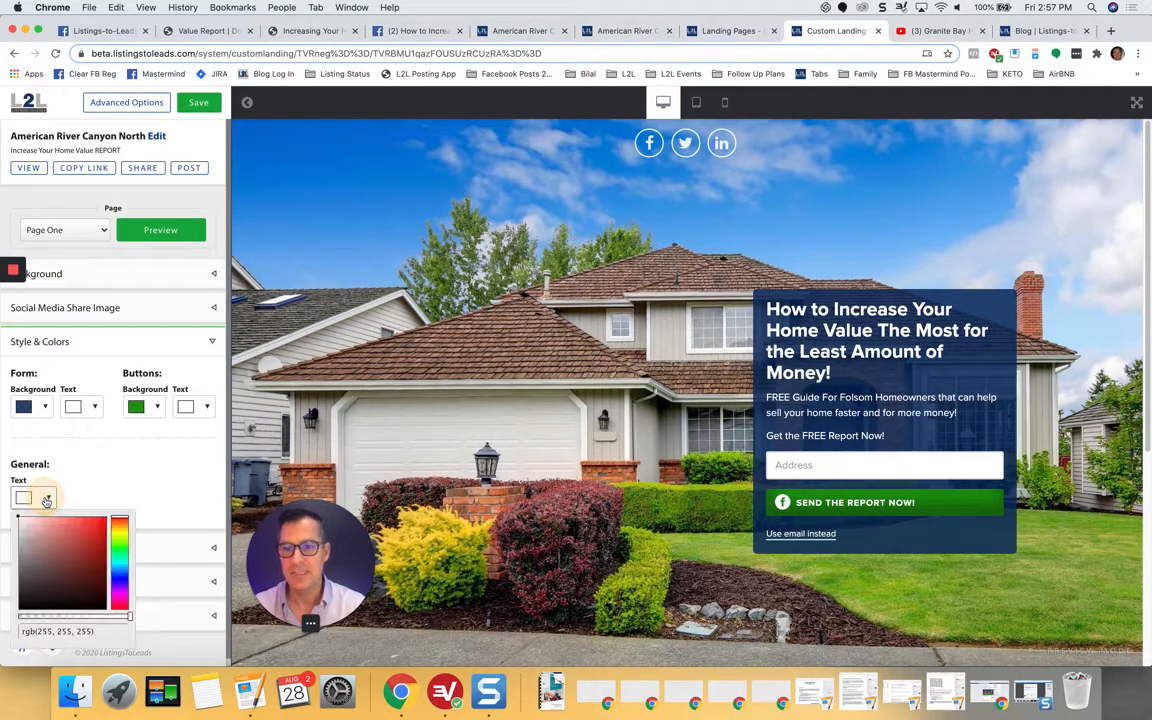
click(46, 499)
click(214, 342)
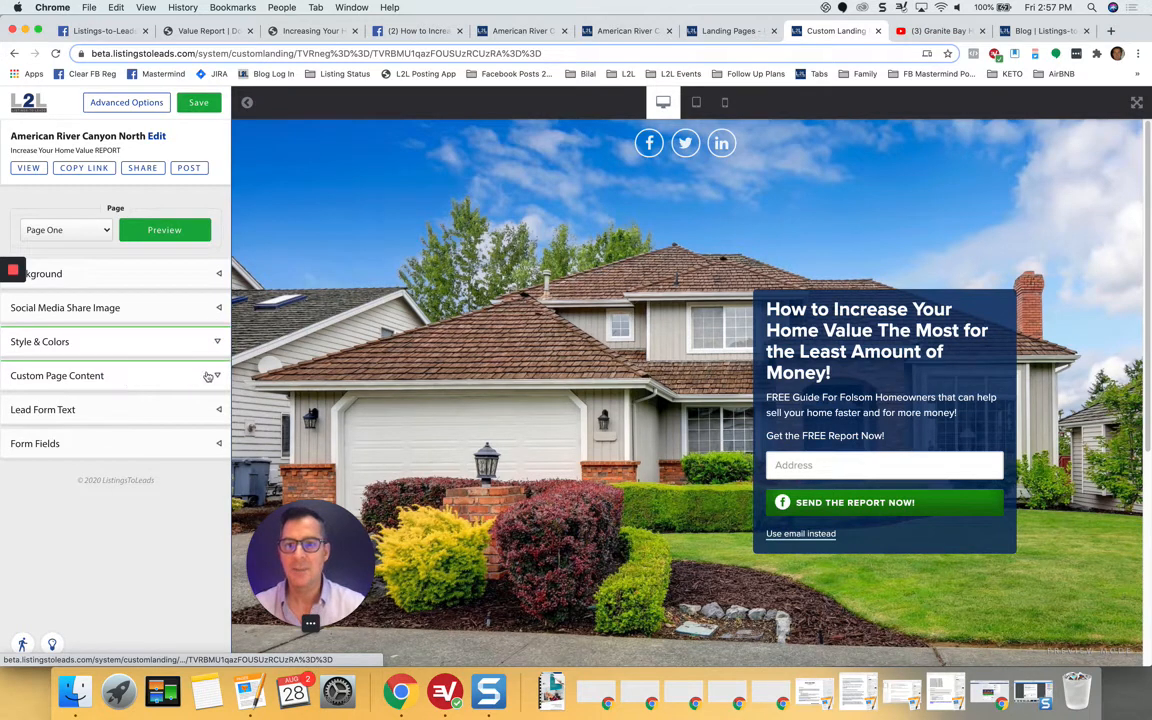
Try the Video and Bullet Points content types for the custom page content, choose Countdown Counter and close the section
click(214, 375)
click(213, 427)
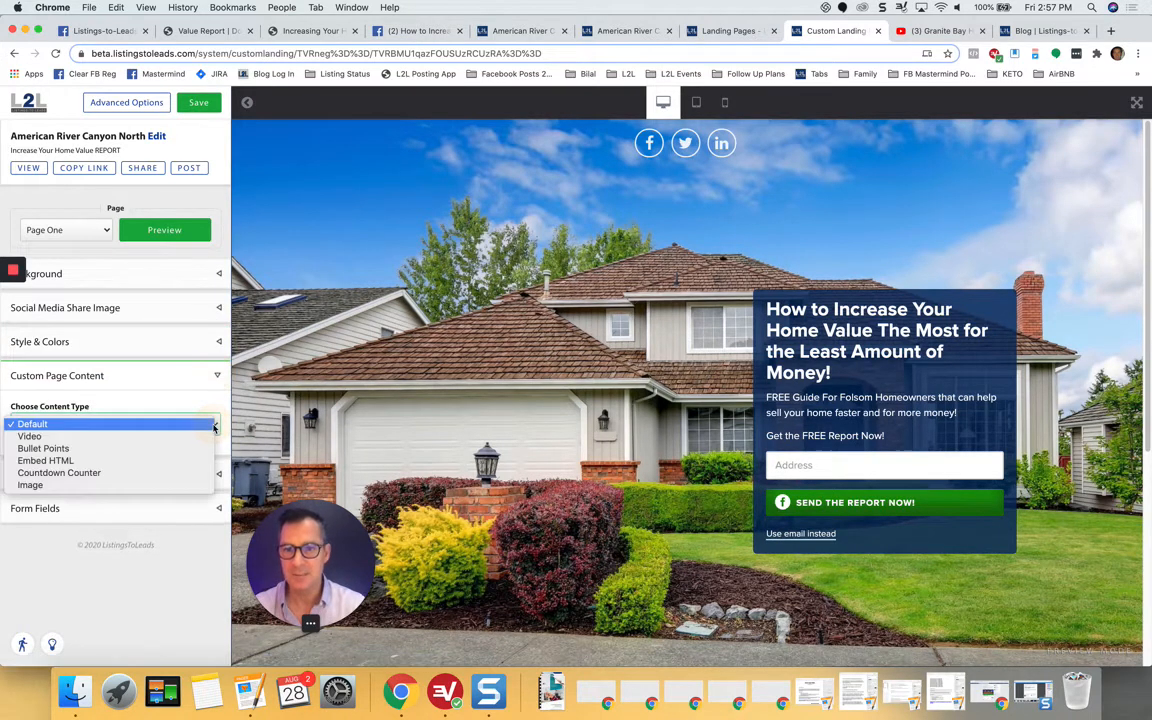
click(172, 440)
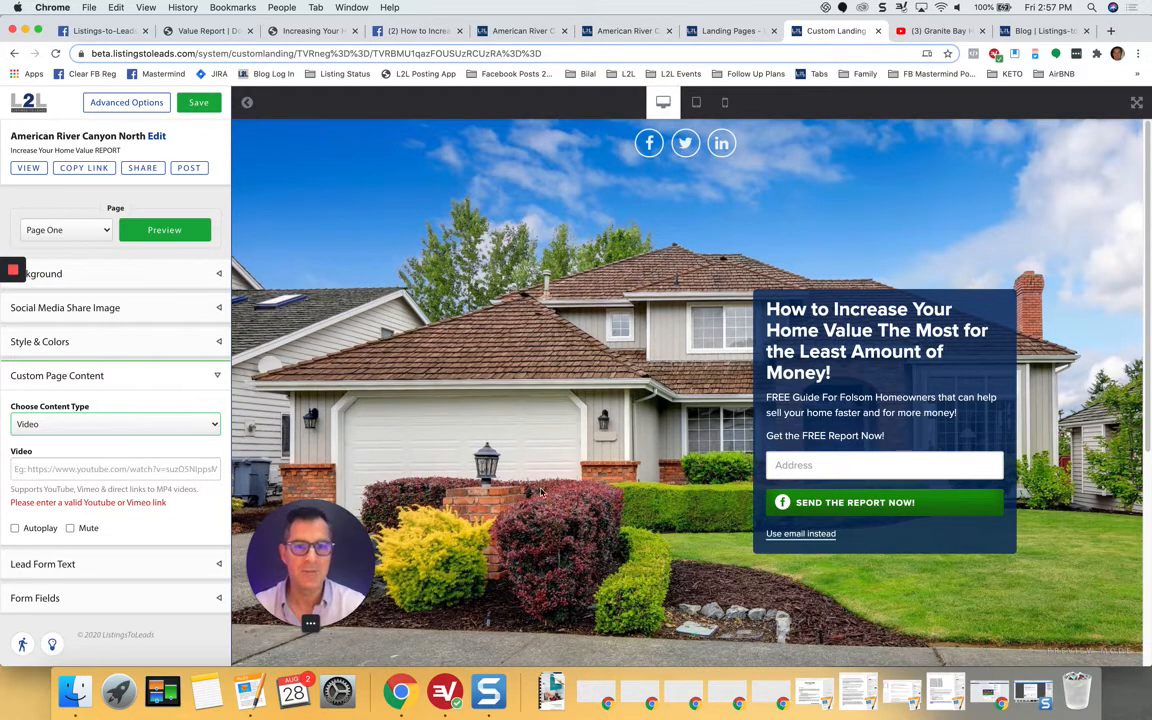
click(176, 425)
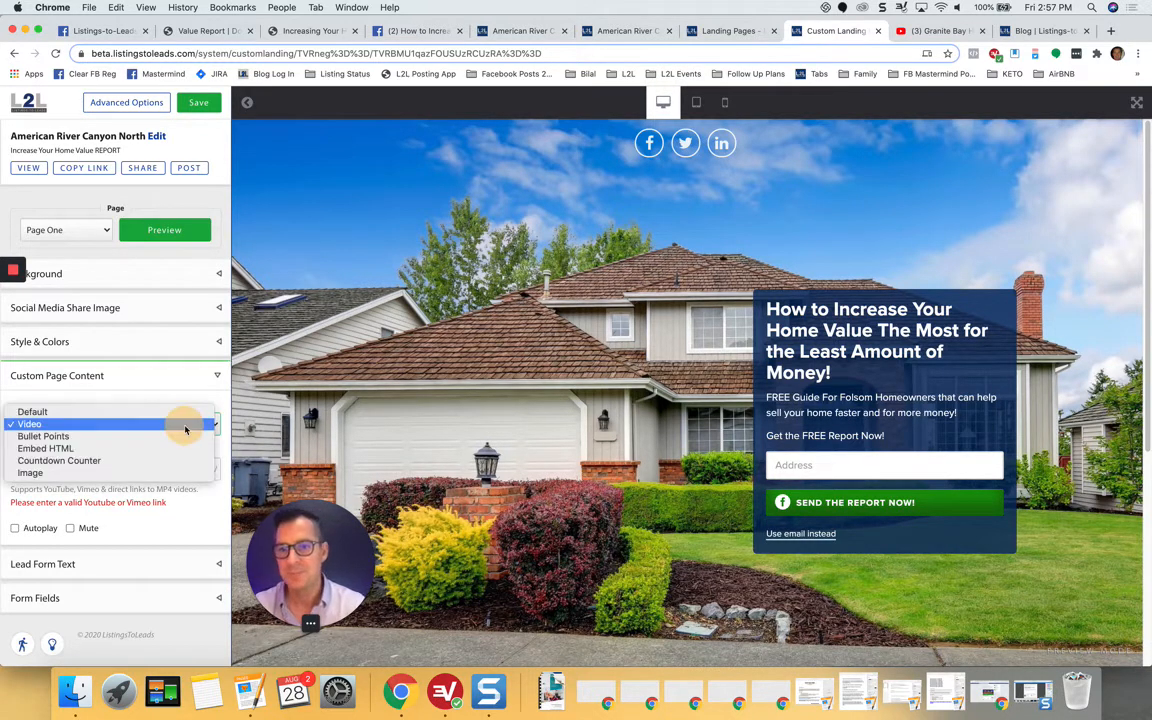
click(171, 437)
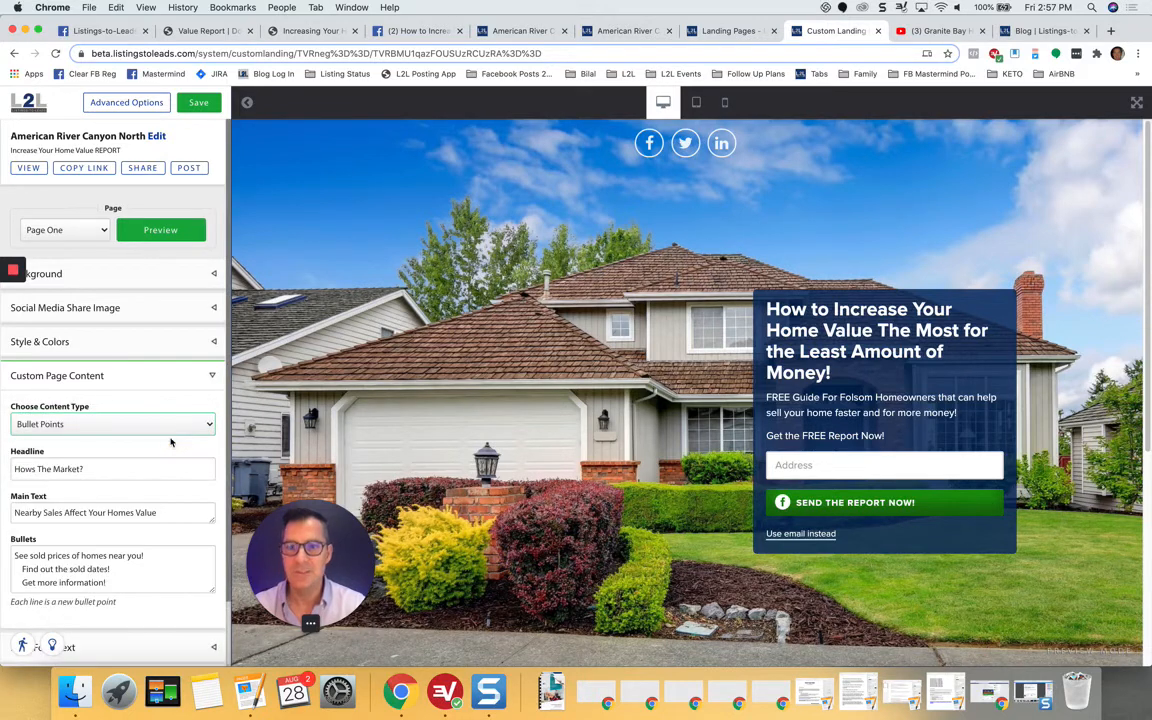
click(204, 425)
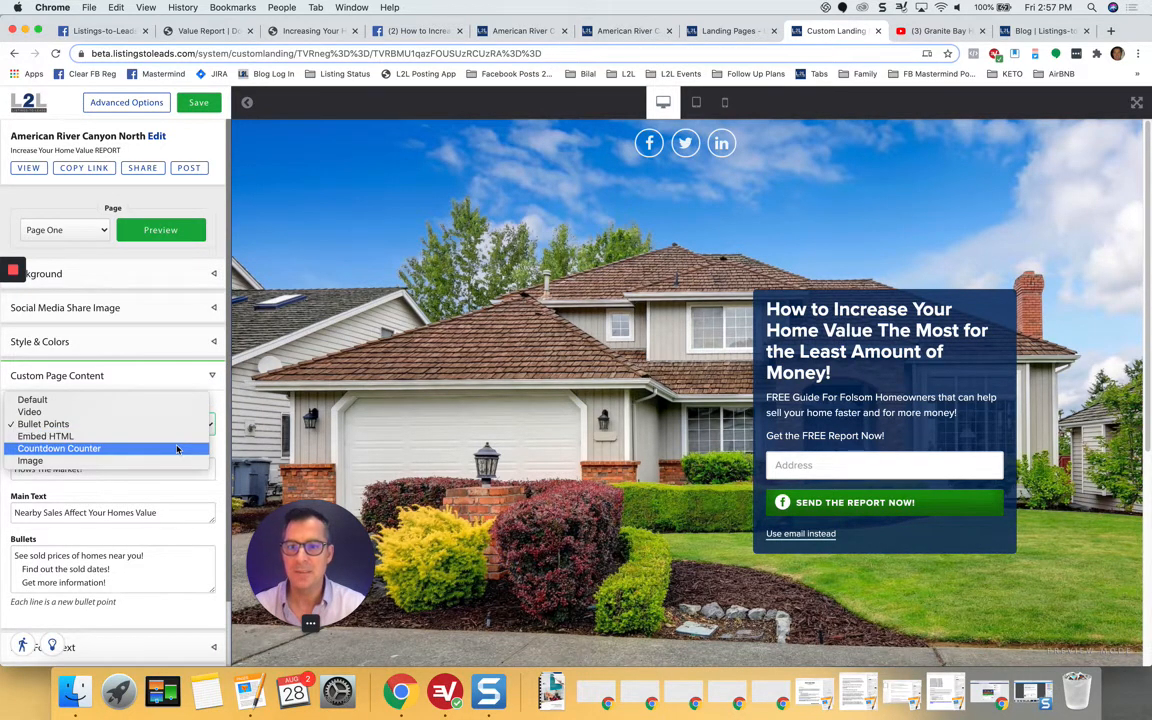
click(177, 449)
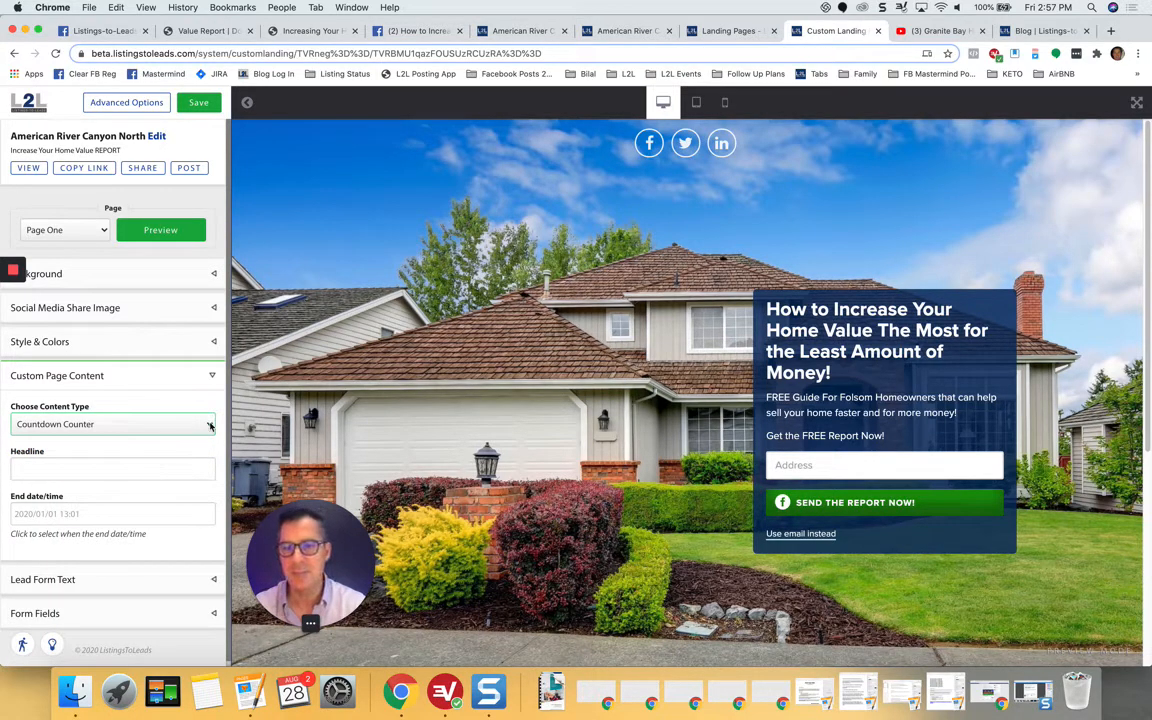
click(212, 378)
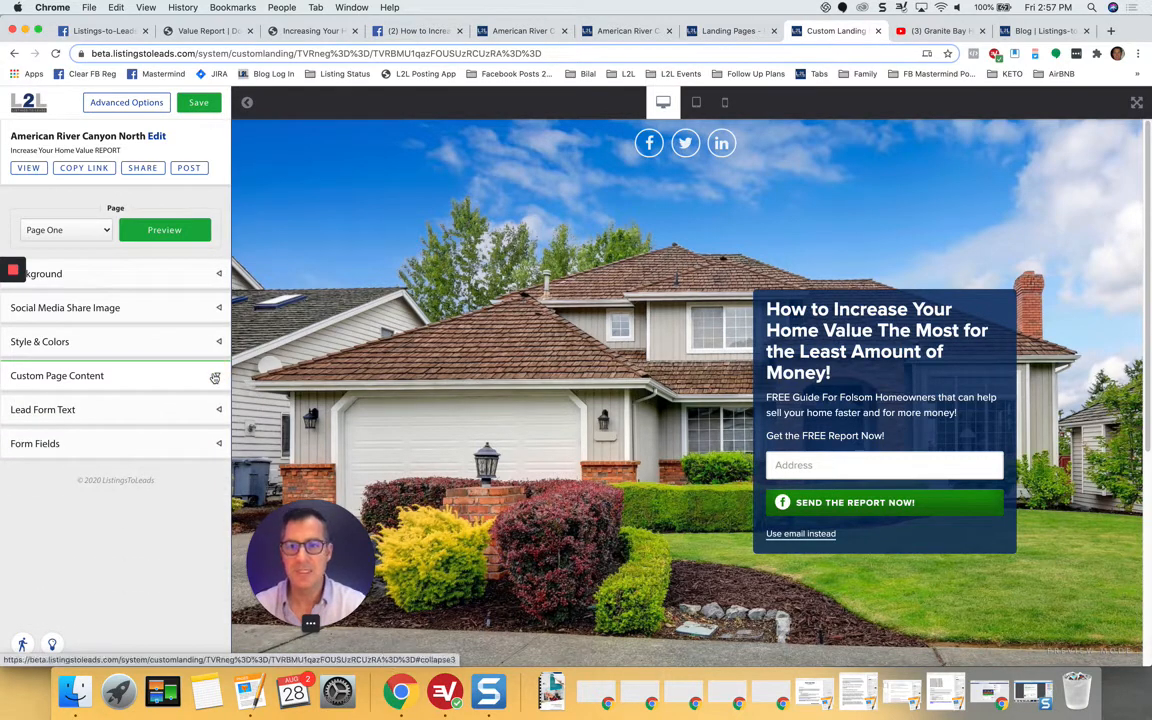
Look at the Page One address field and Facebook registration button text in the form fields settings, and close the section
click(218, 446)
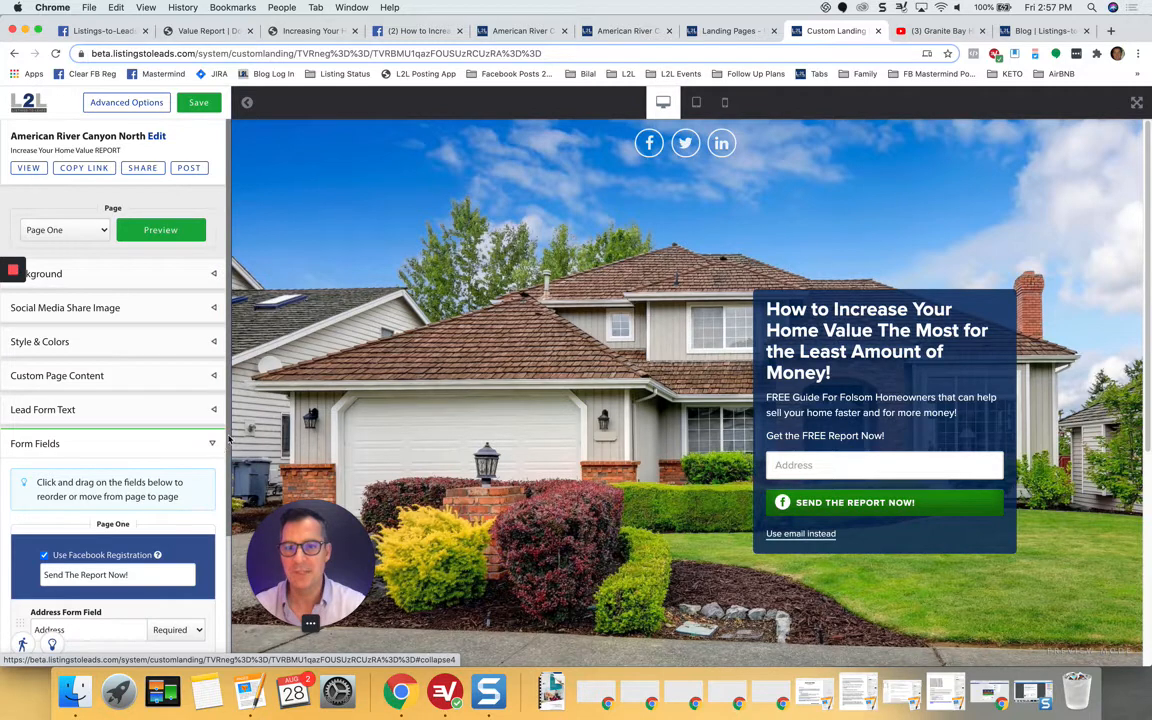
scroll(130, 412, down, 4)
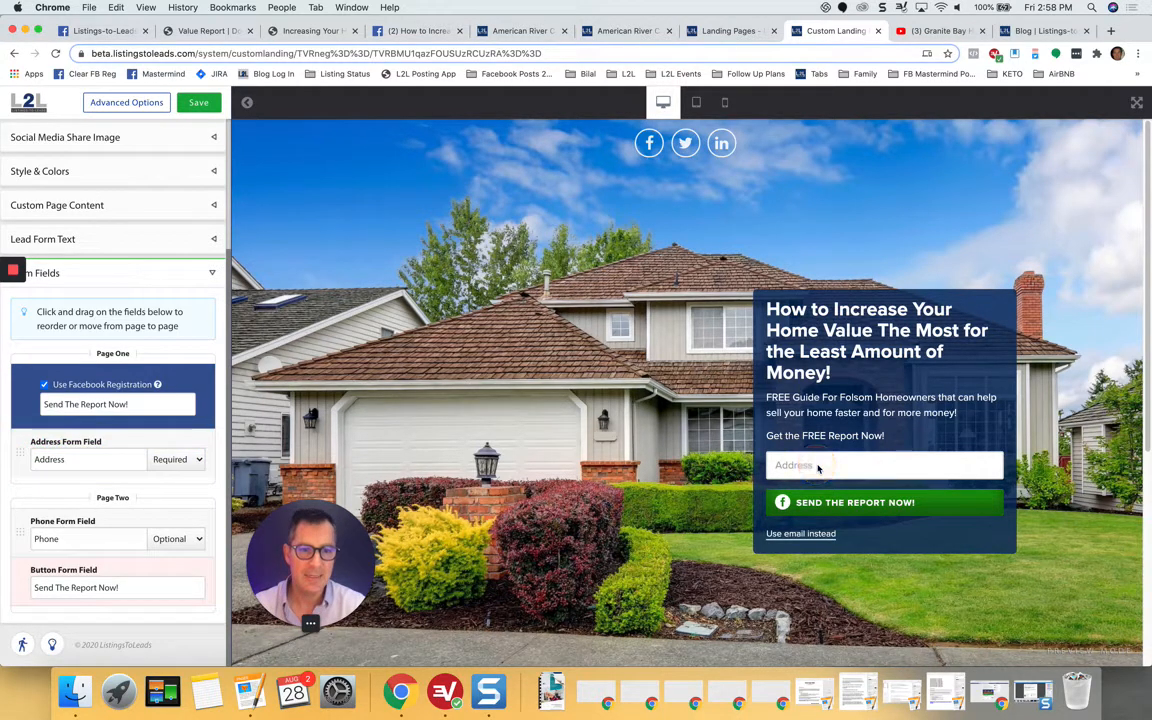
click(87, 460)
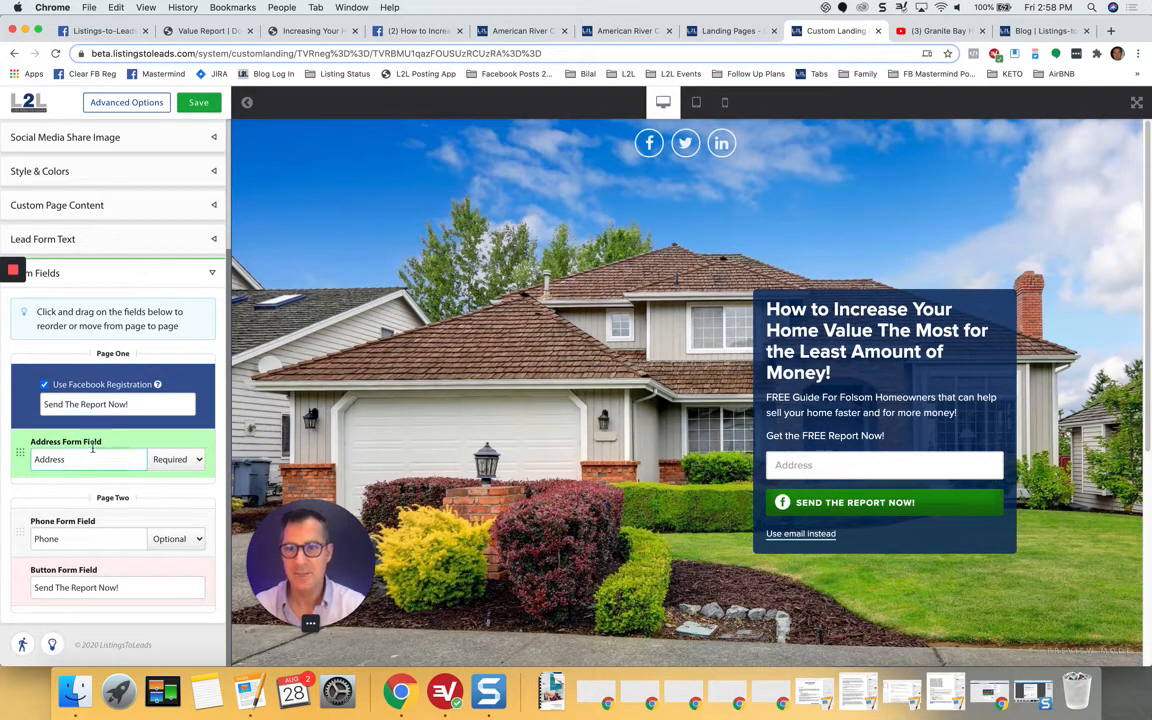
click(139, 407)
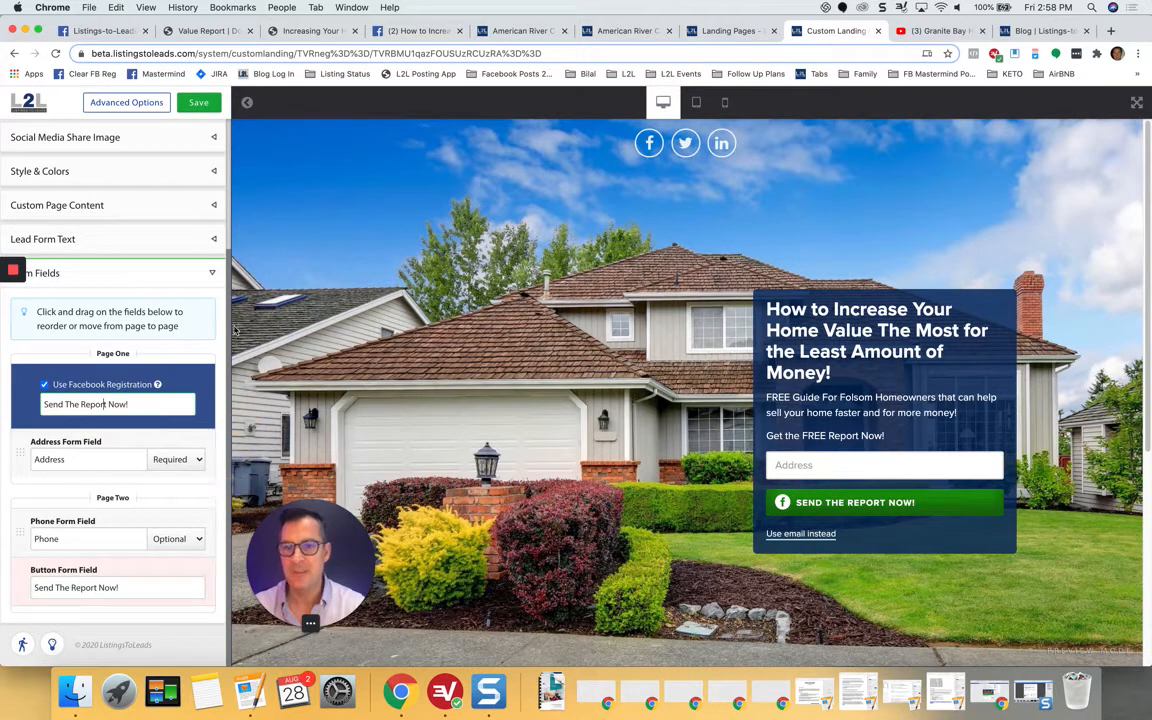
click(211, 272)
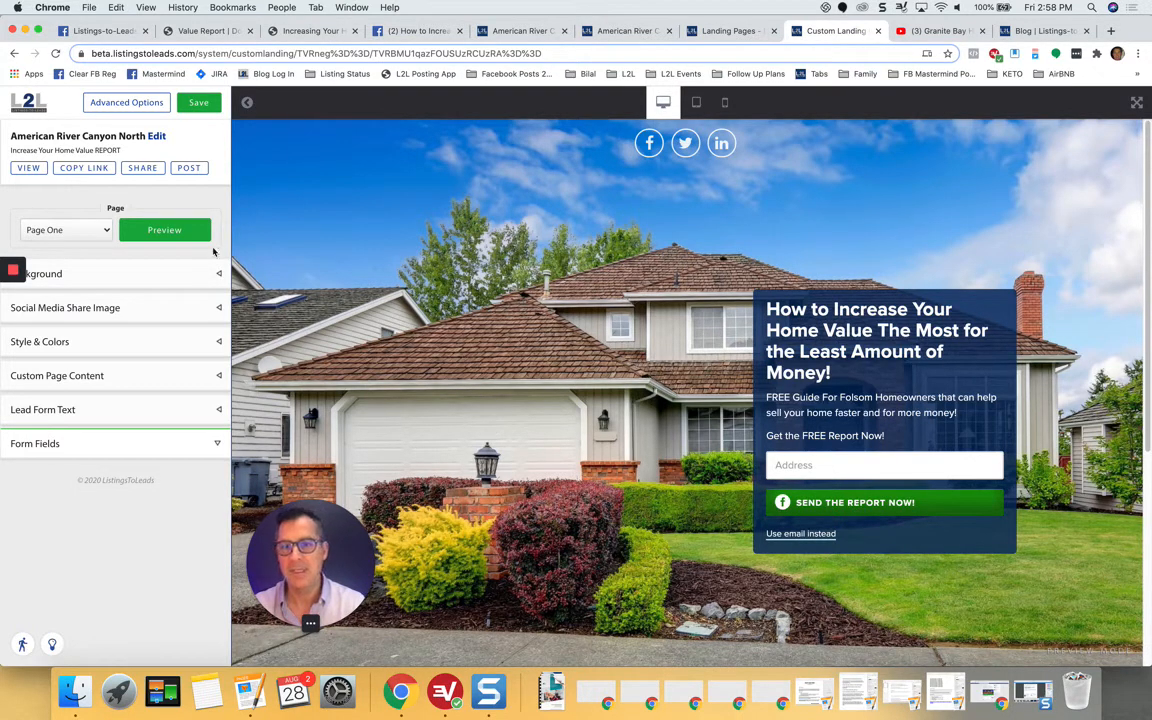
Display Page Two of the landing page and open its form fields settings down to the phone field
click(100, 232)
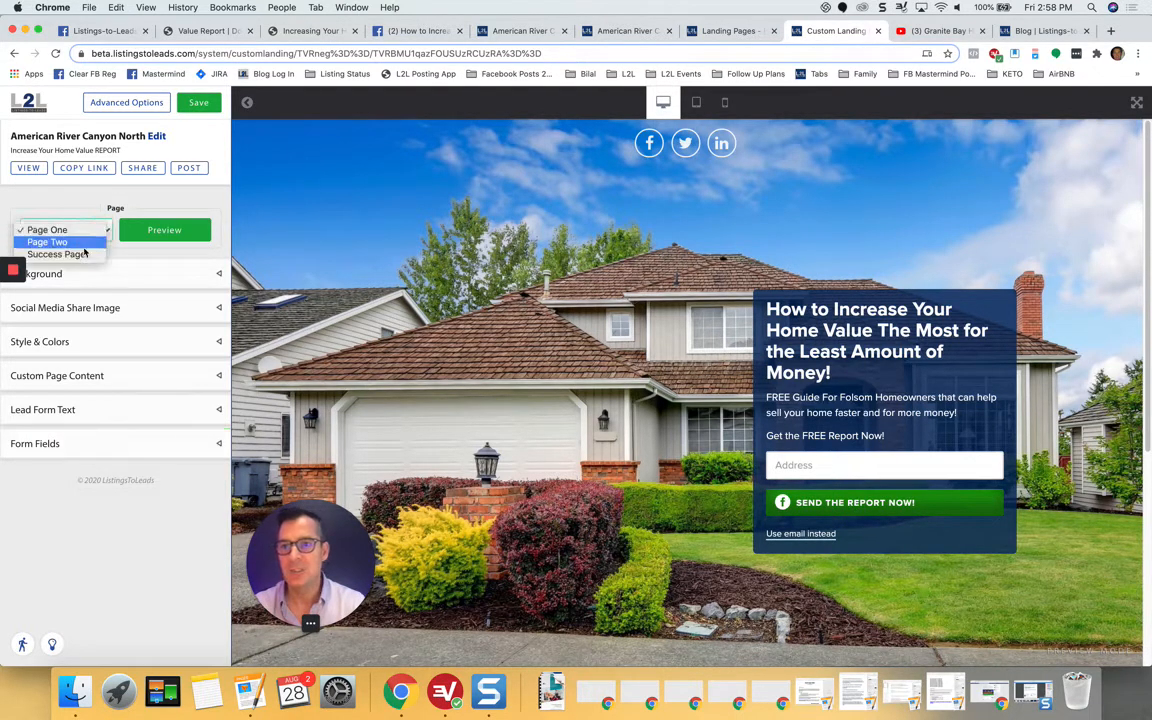
click(80, 219)
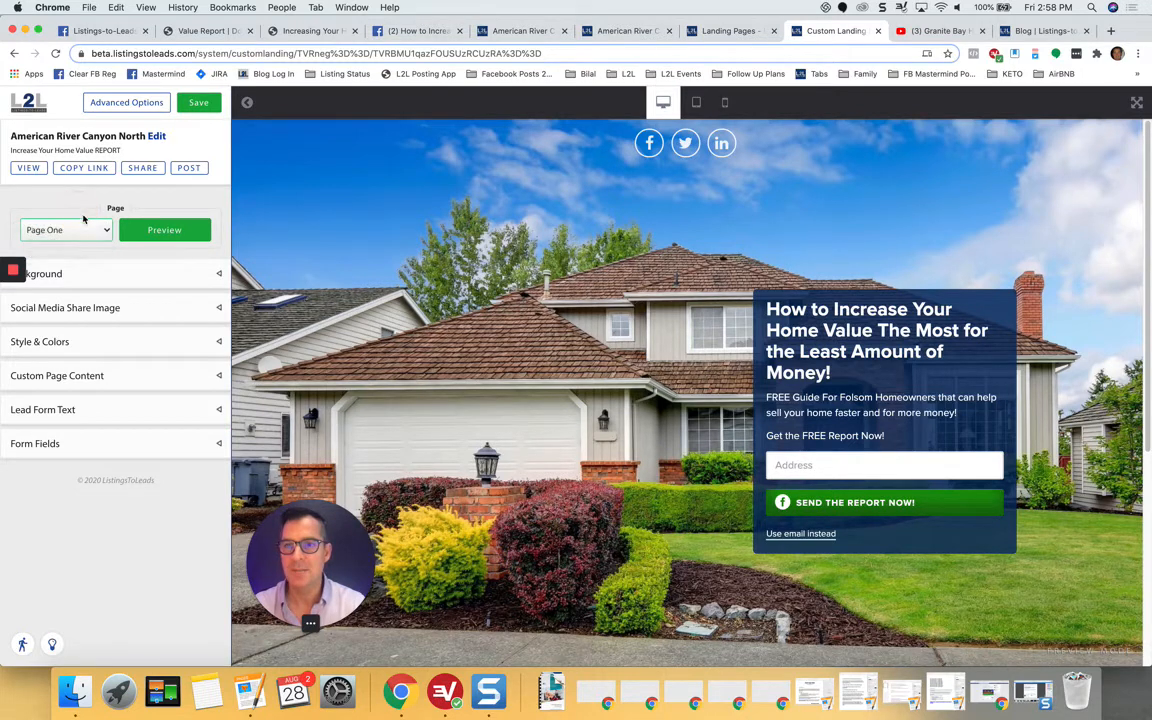
click(97, 232)
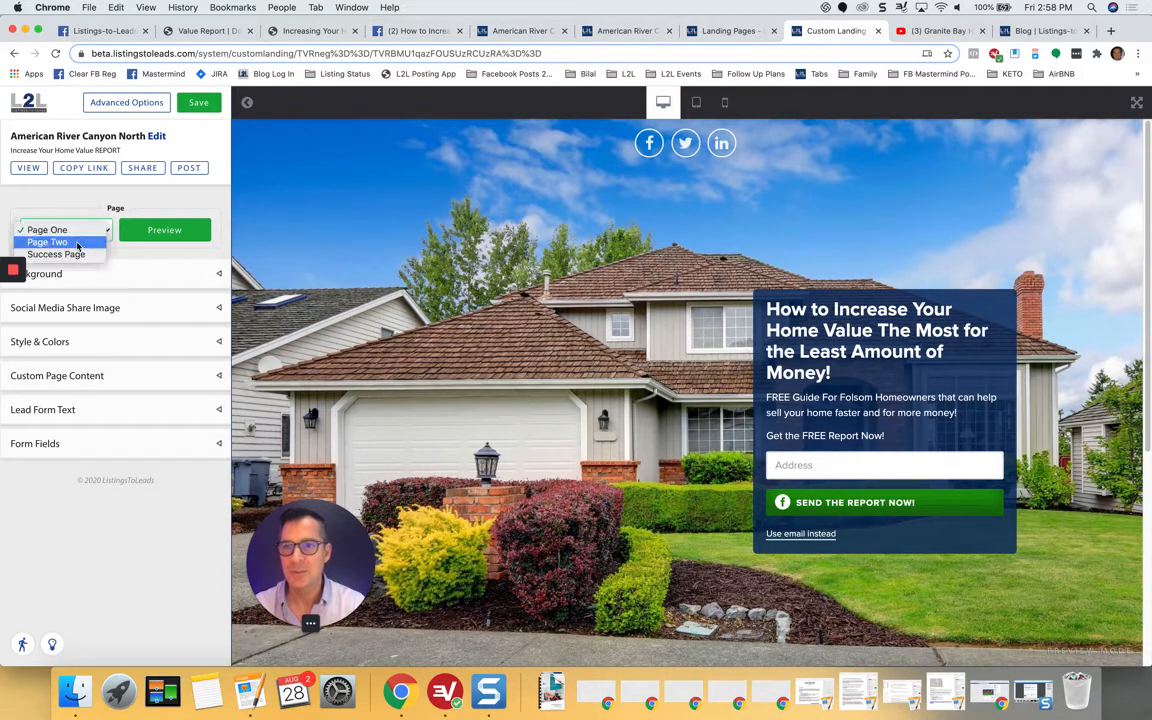
click(77, 244)
click(140, 289)
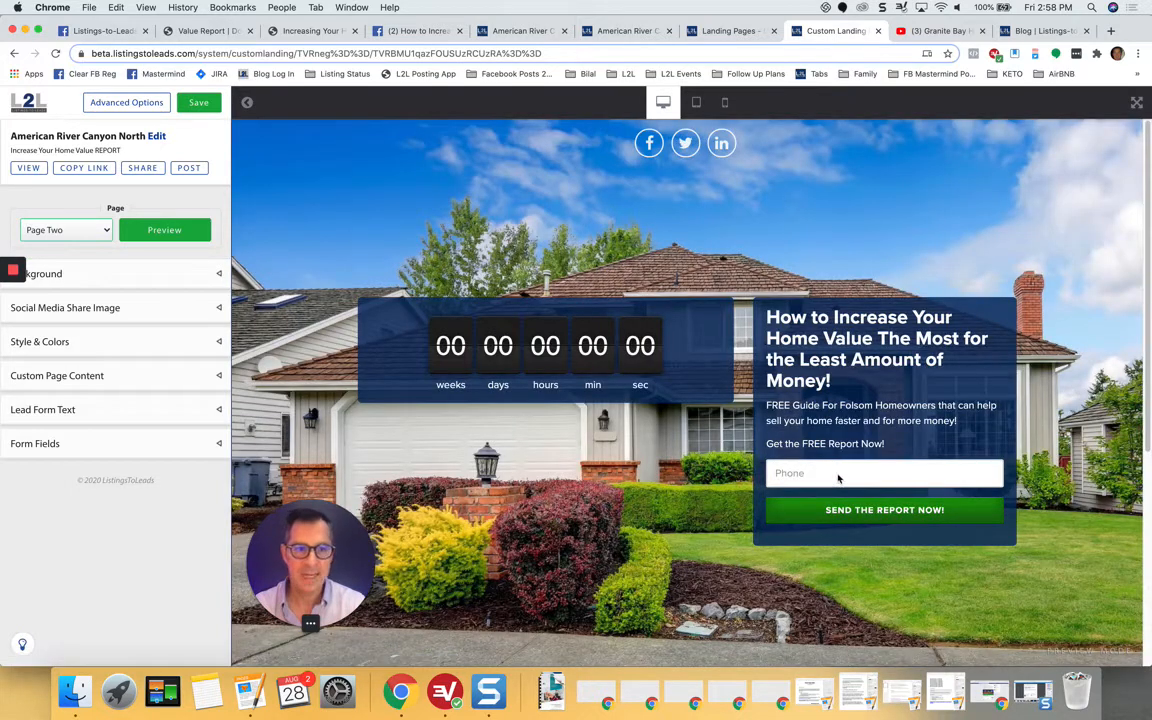
click(205, 443)
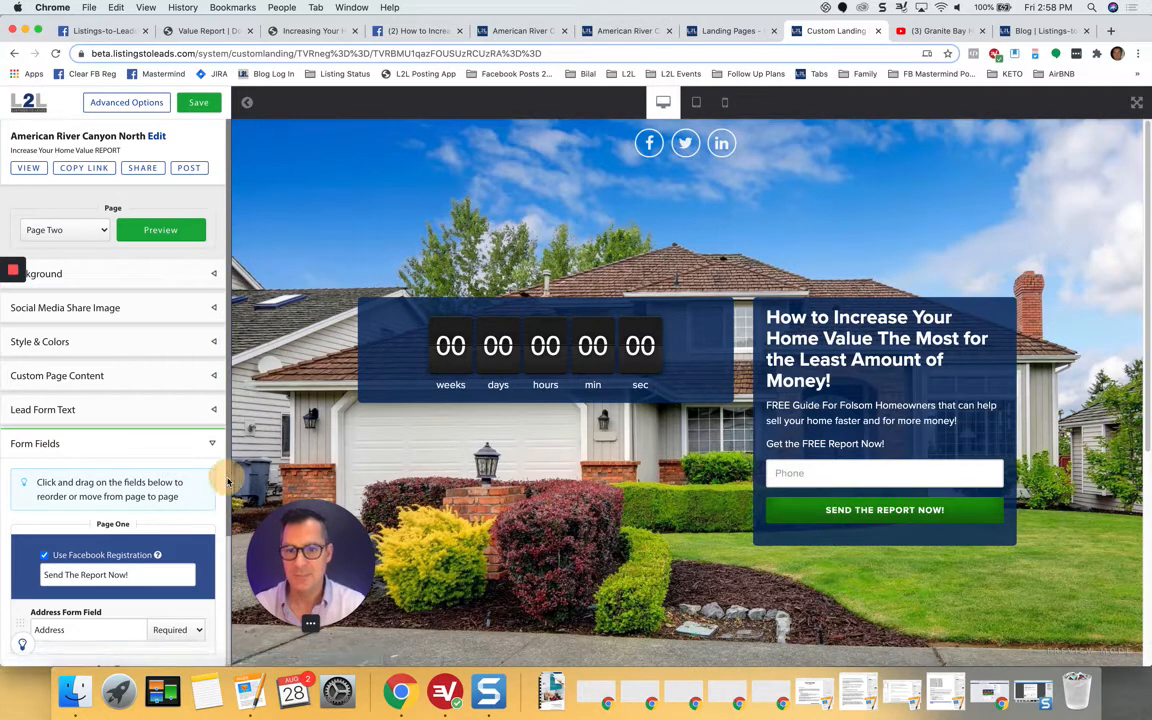
drag(228, 440, 228, 618)
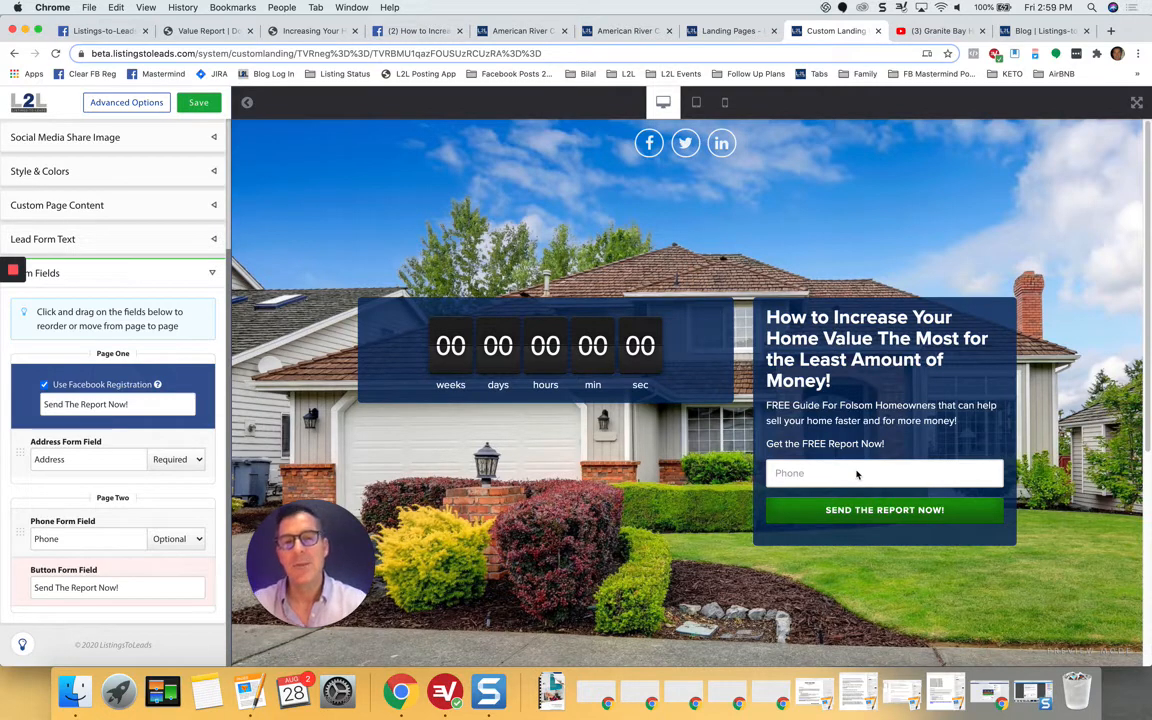
Try the Hide and Required options for the Page Two phone field and set it back to Optional
click(185, 539)
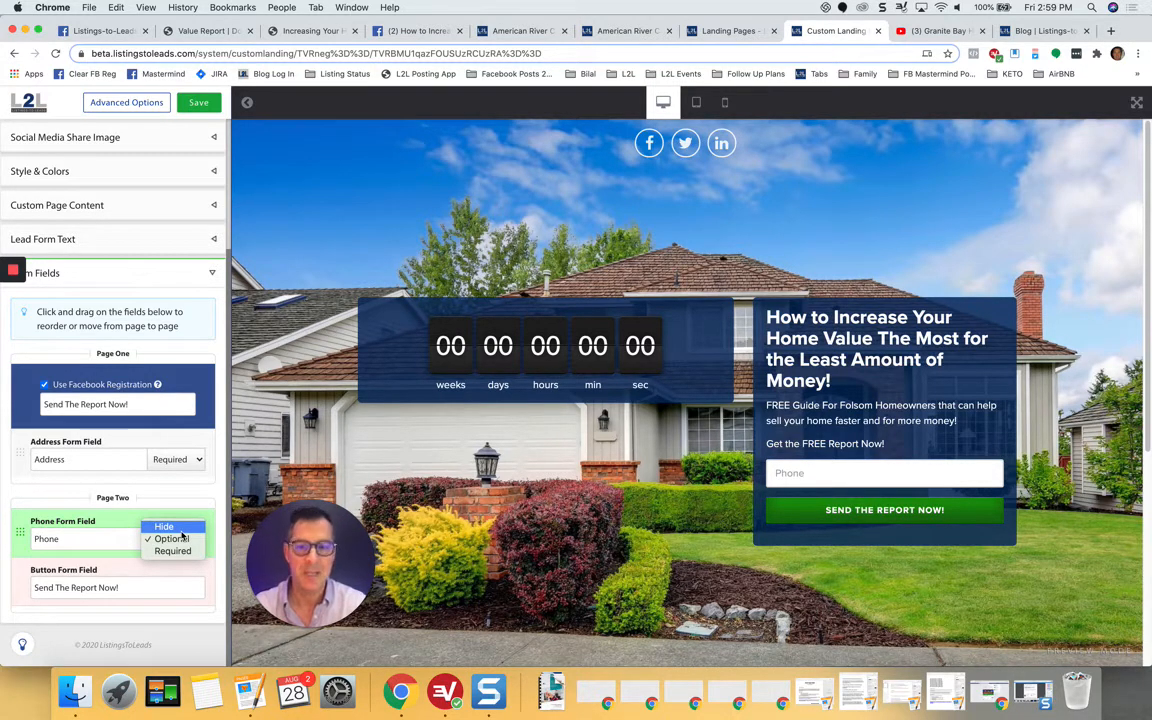
click(183, 532)
click(182, 541)
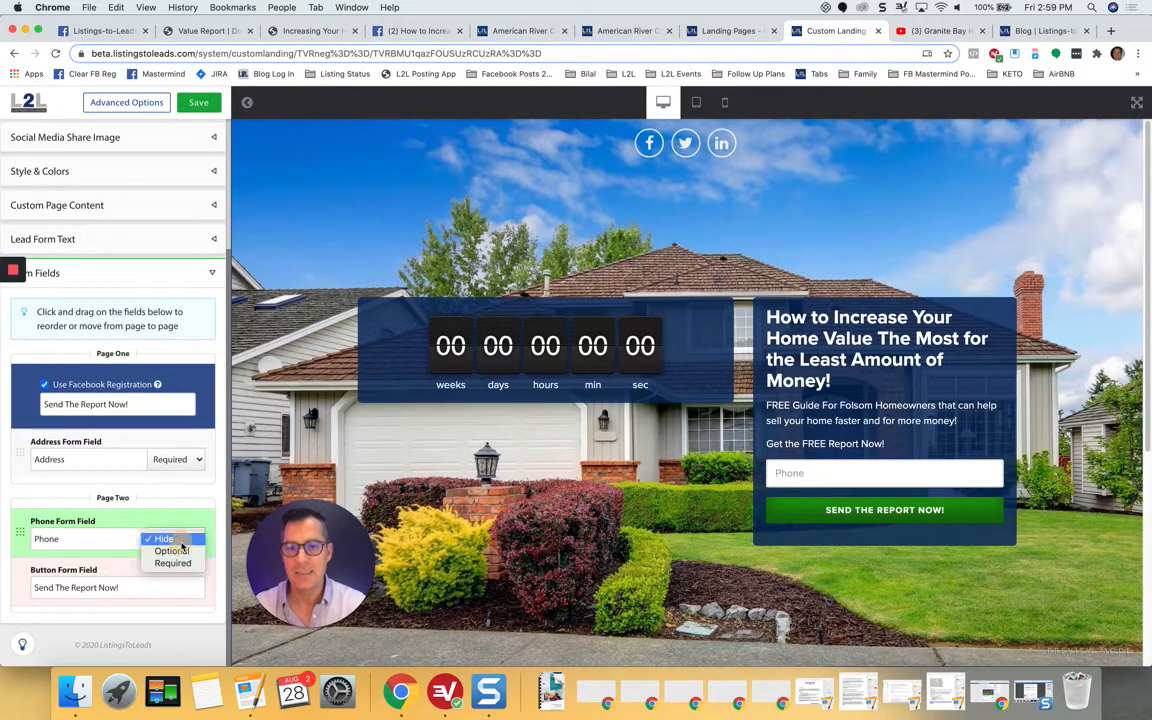
click(181, 566)
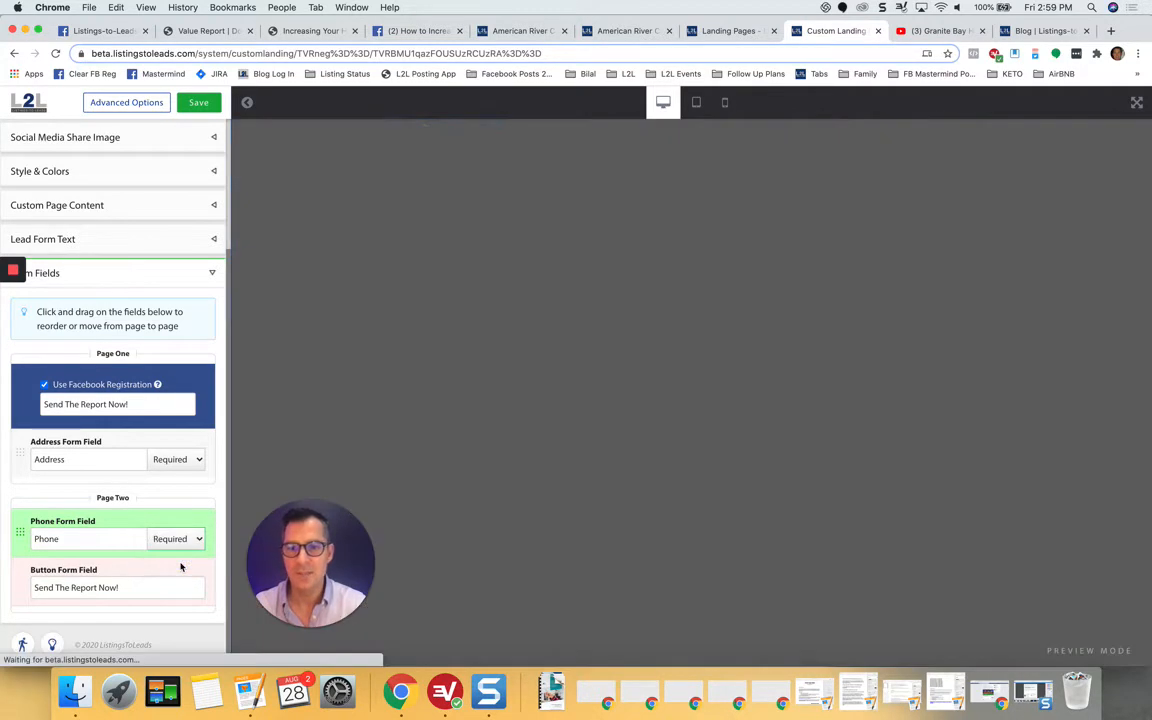
click(194, 541)
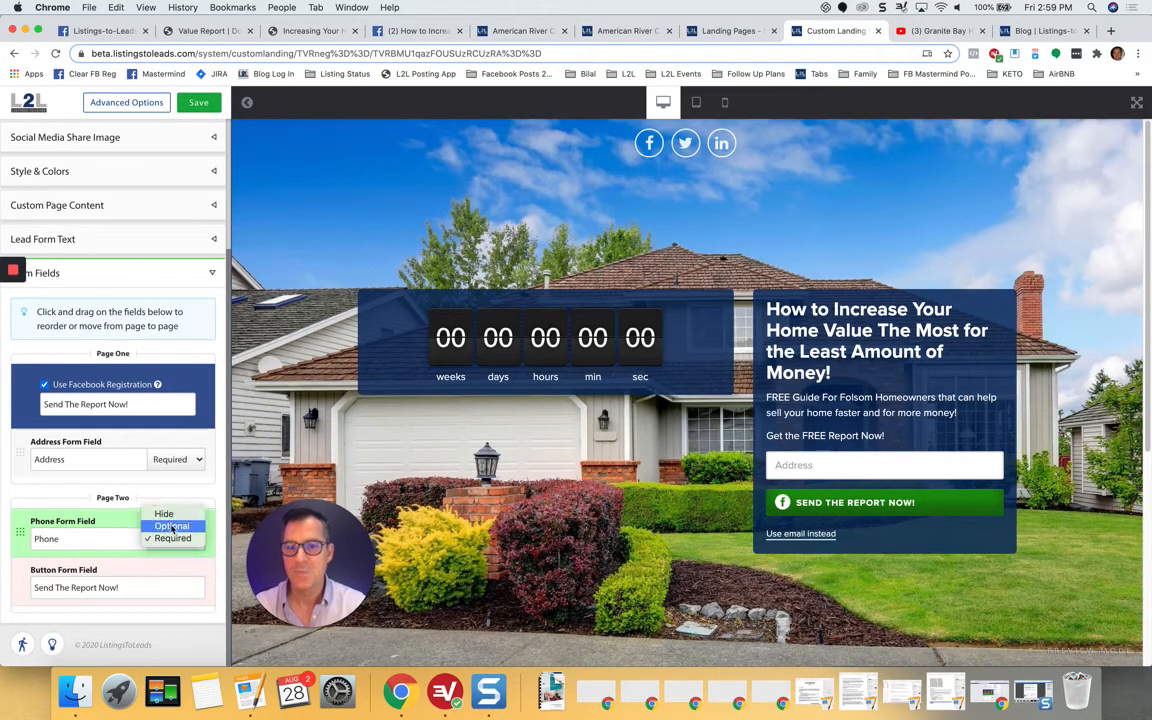
click(171, 526)
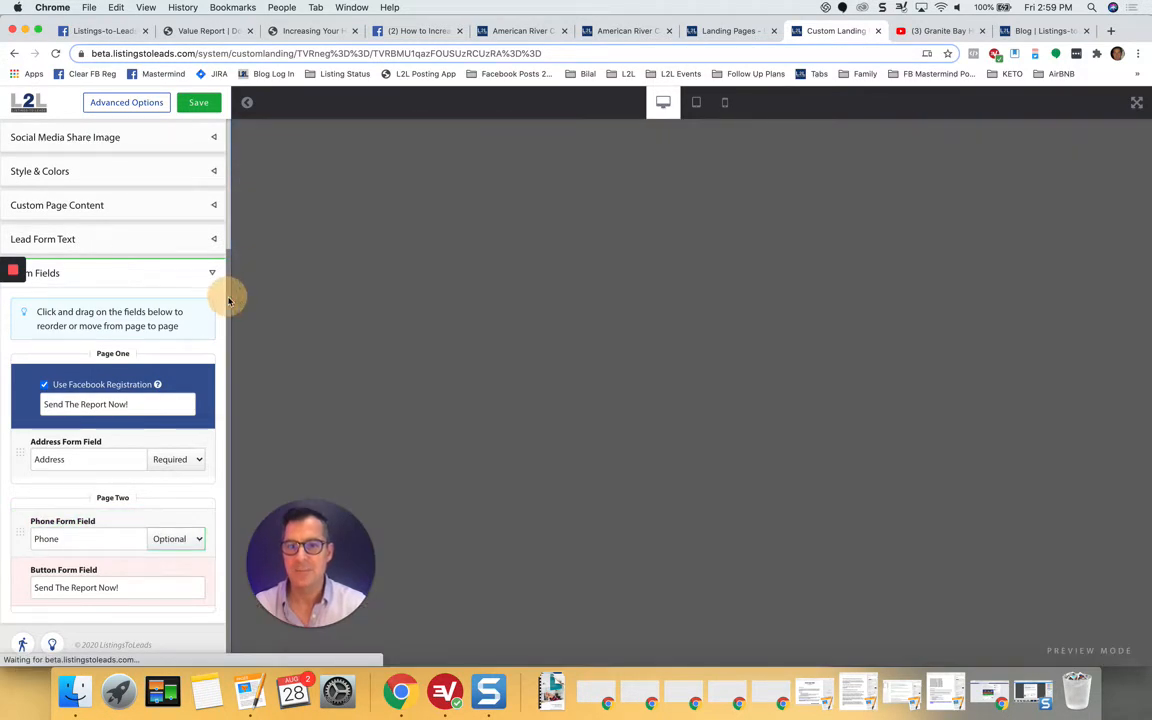
Display the landing page's Success Page in the preview
scroll(228, 296, up, 3)
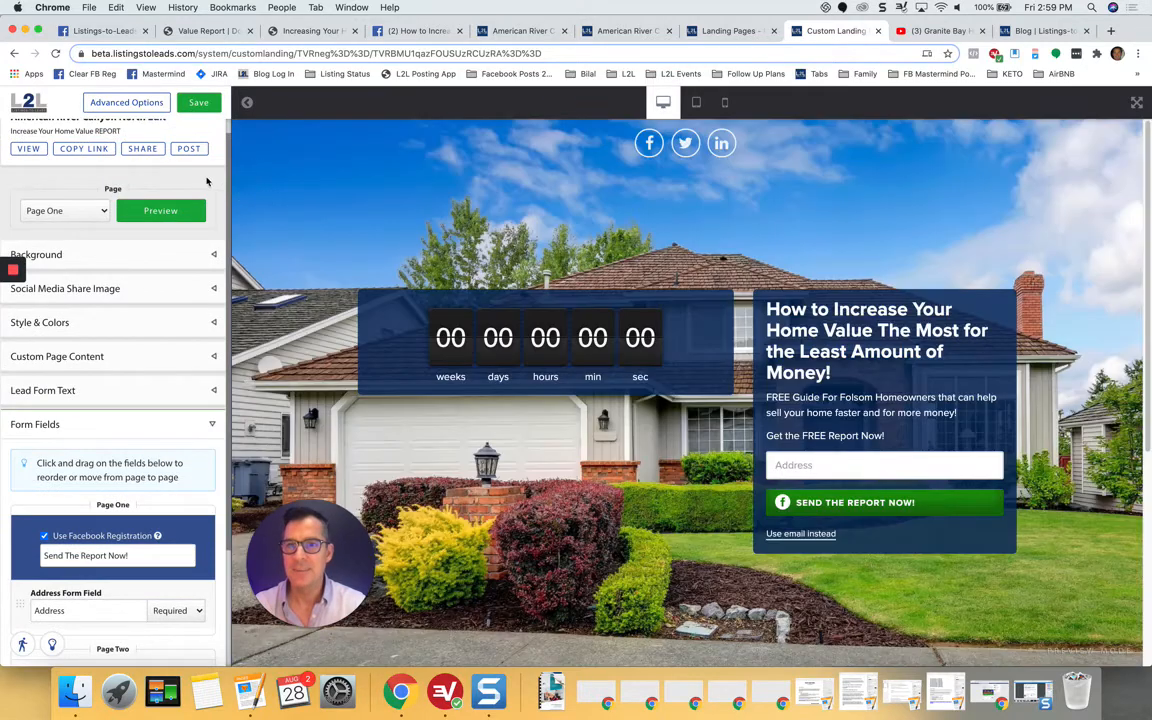
scroll(215, 150, up, 1)
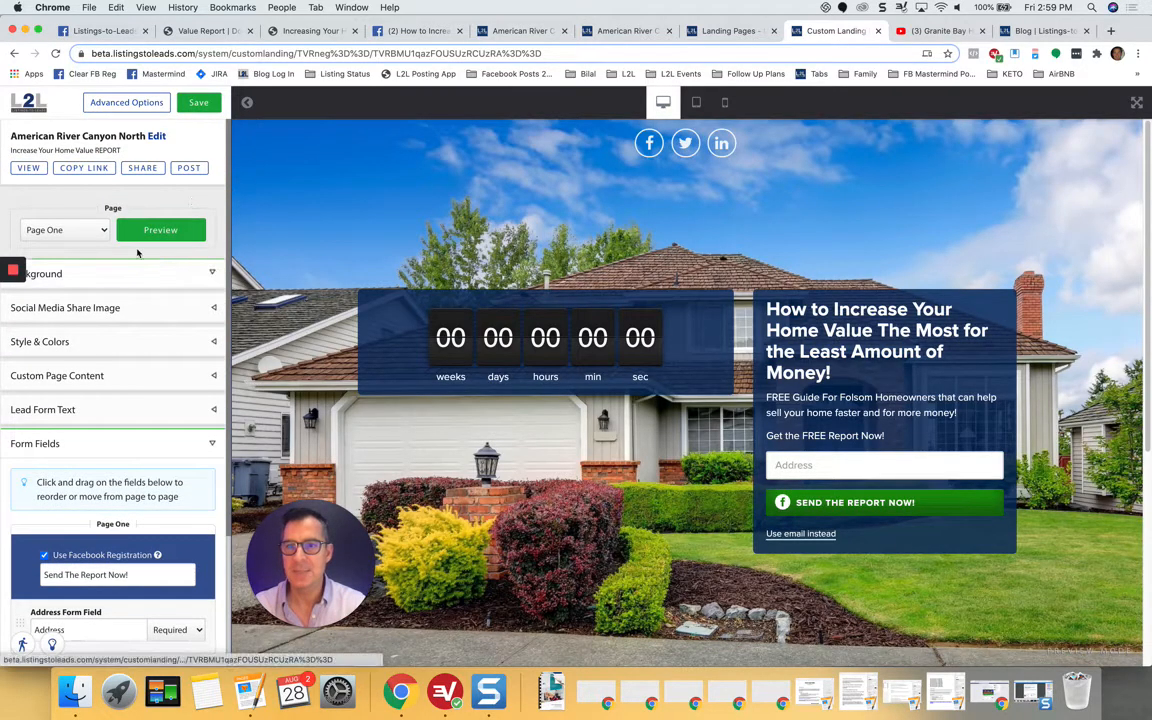
click(100, 234)
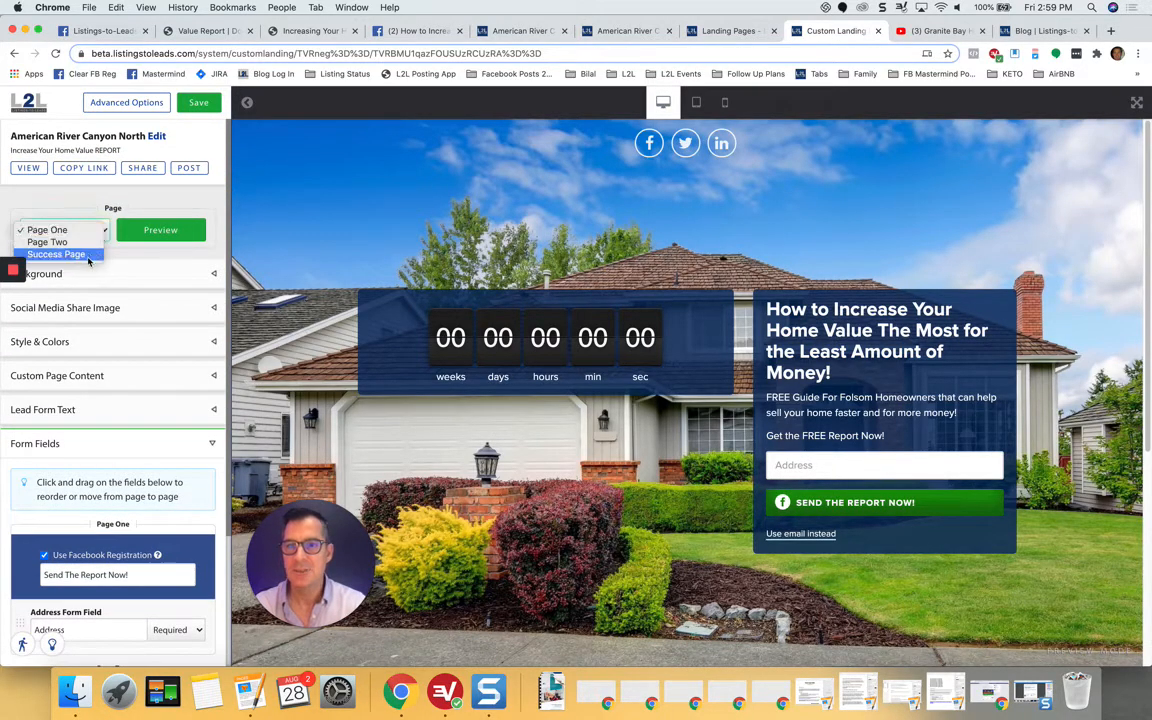
click(84, 255)
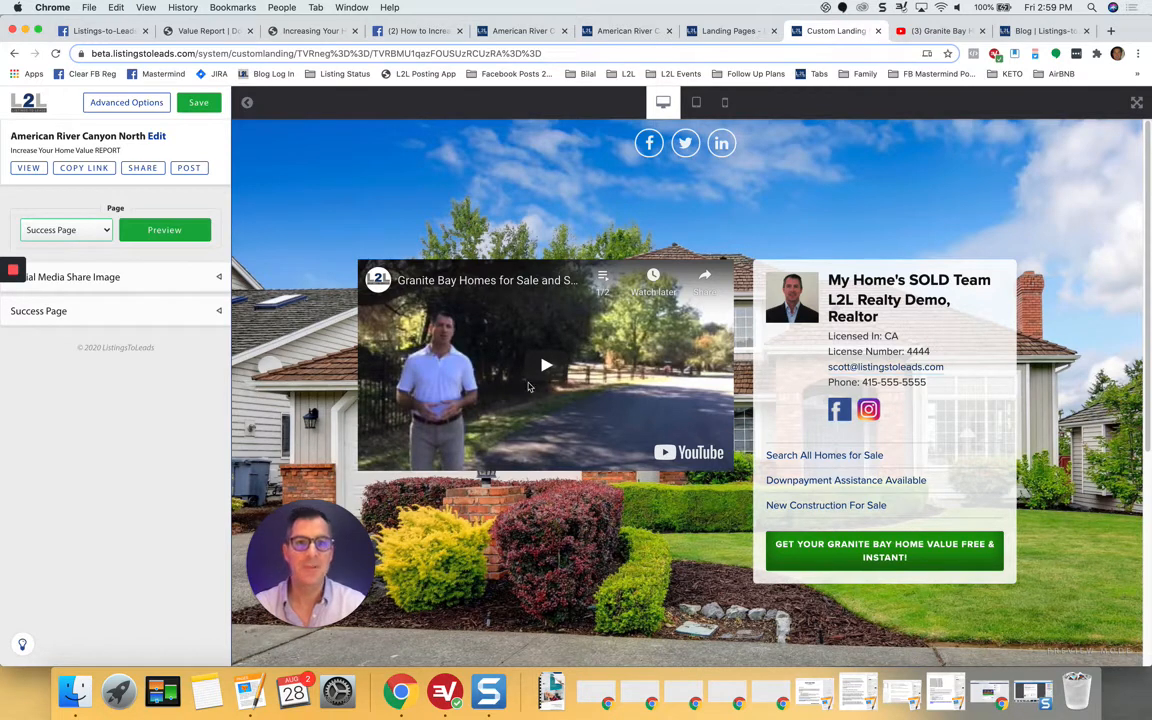
Look at the Success Page's content type choices and video link, keeping Video, and close the section
click(216, 309)
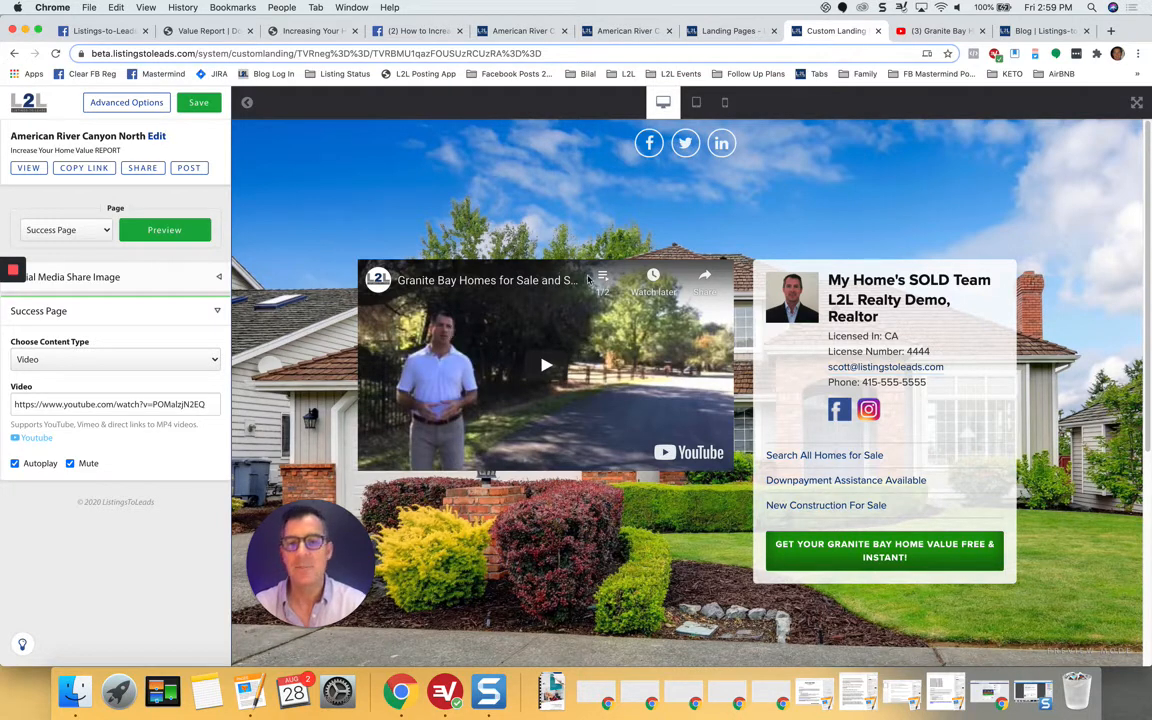
click(75, 358)
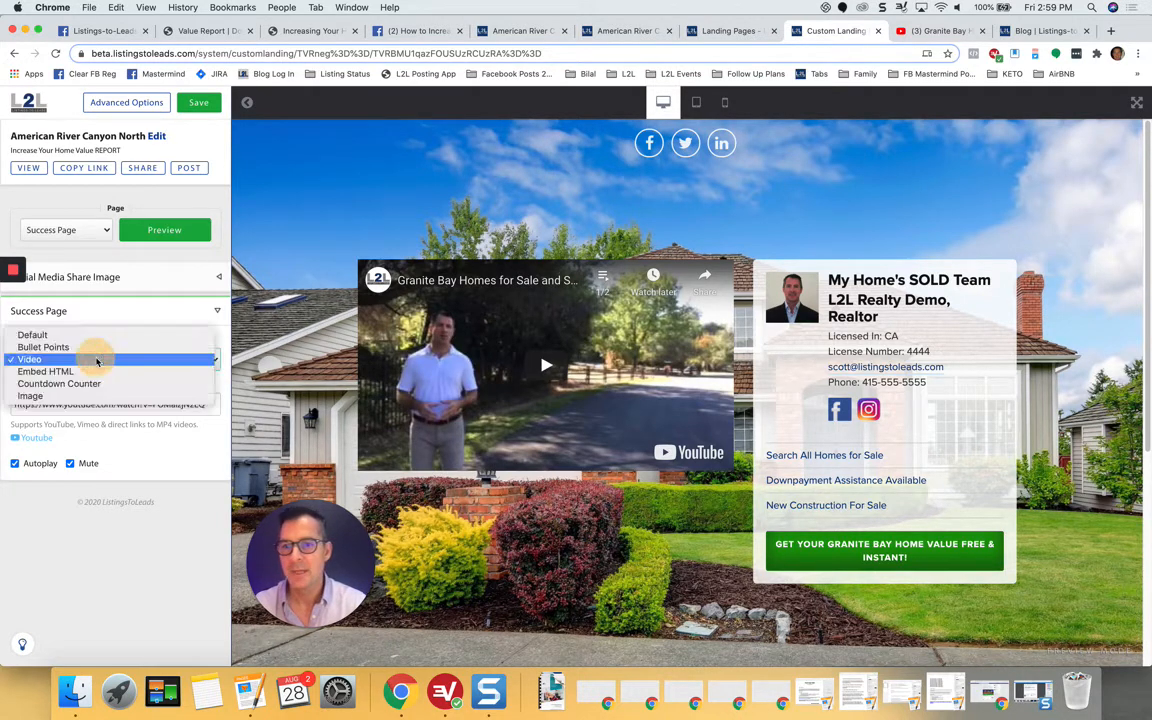
click(97, 361)
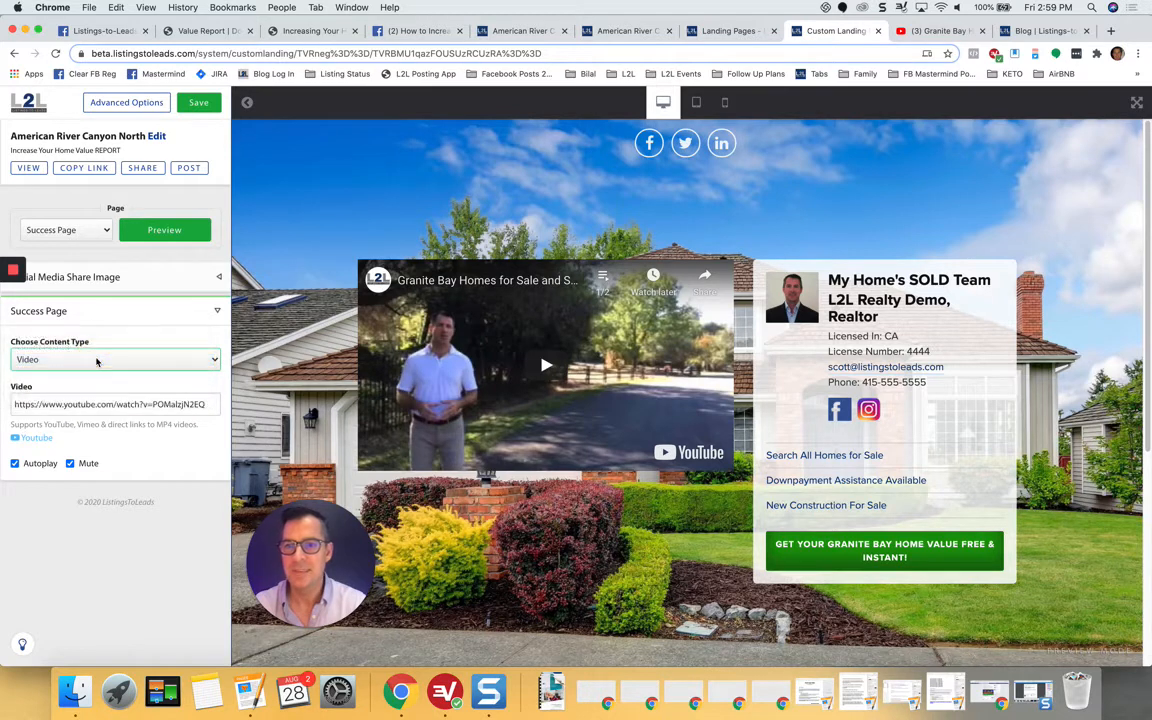
drag(27, 404, 182, 404)
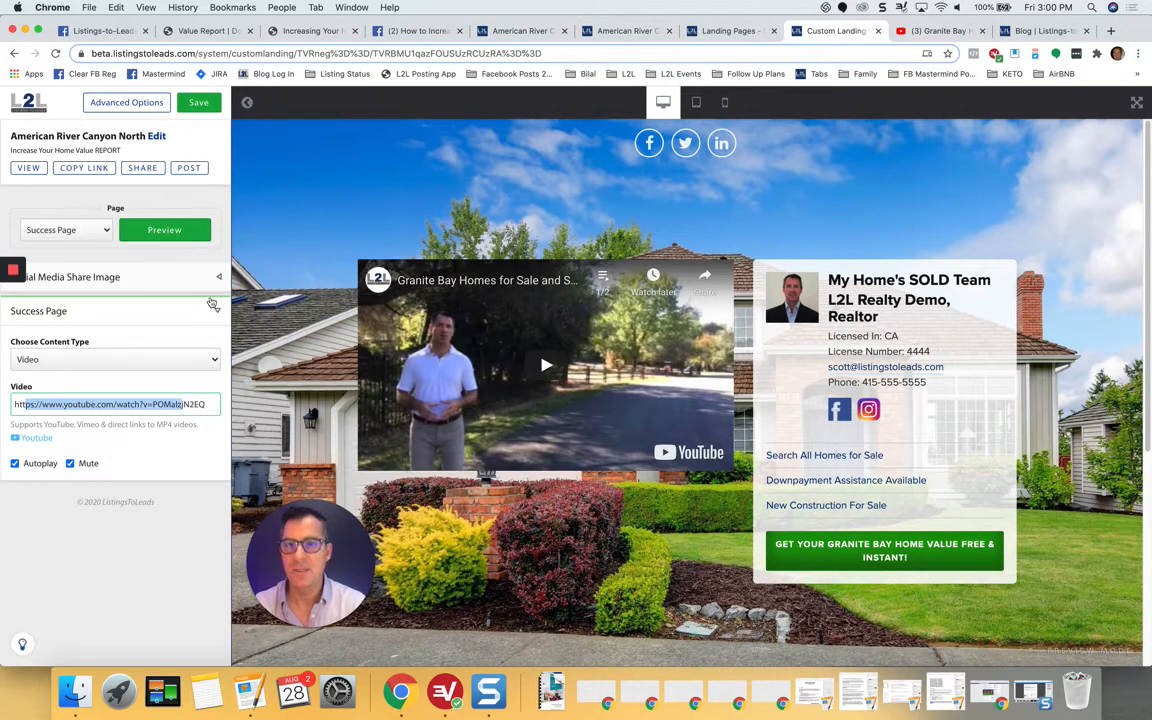
click(189, 280)
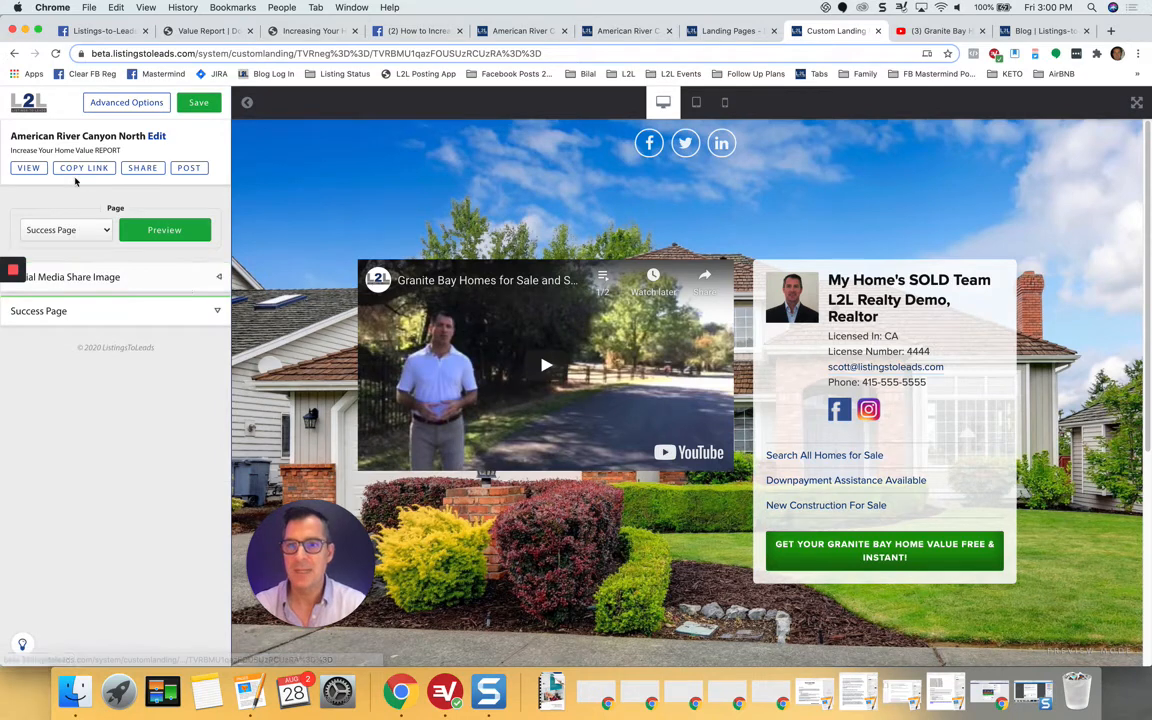
Return to Page One and open the social media share image for customizing
click(105, 234)
click(73, 204)
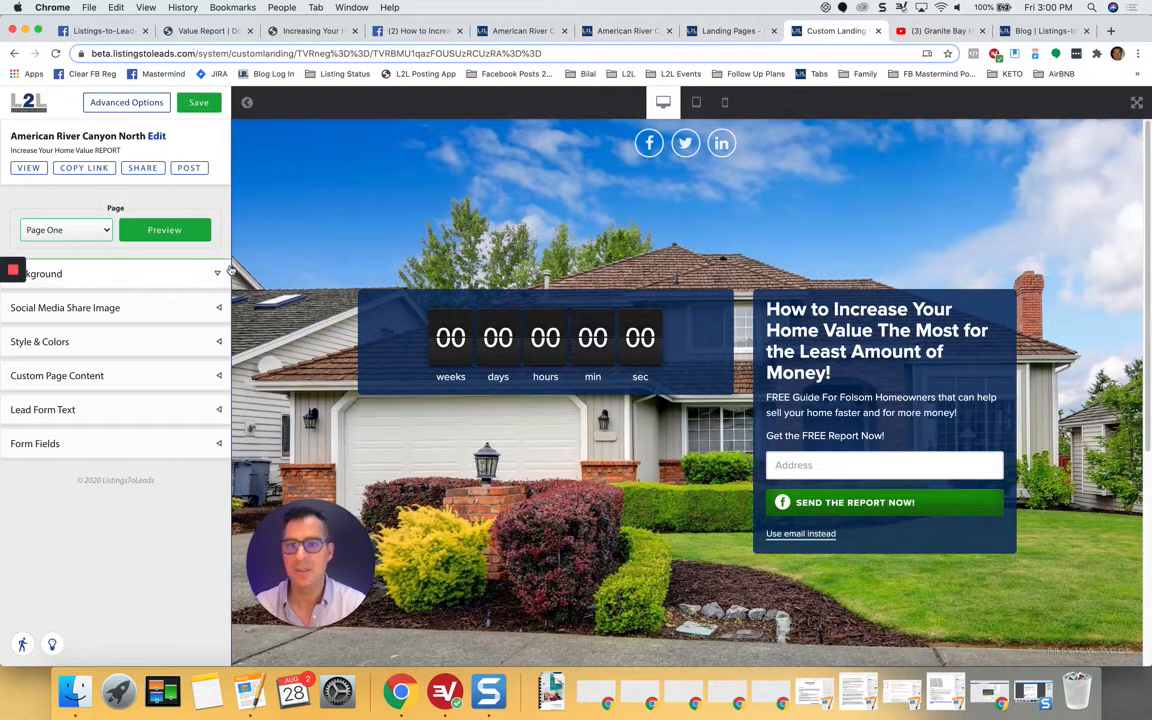
click(217, 312)
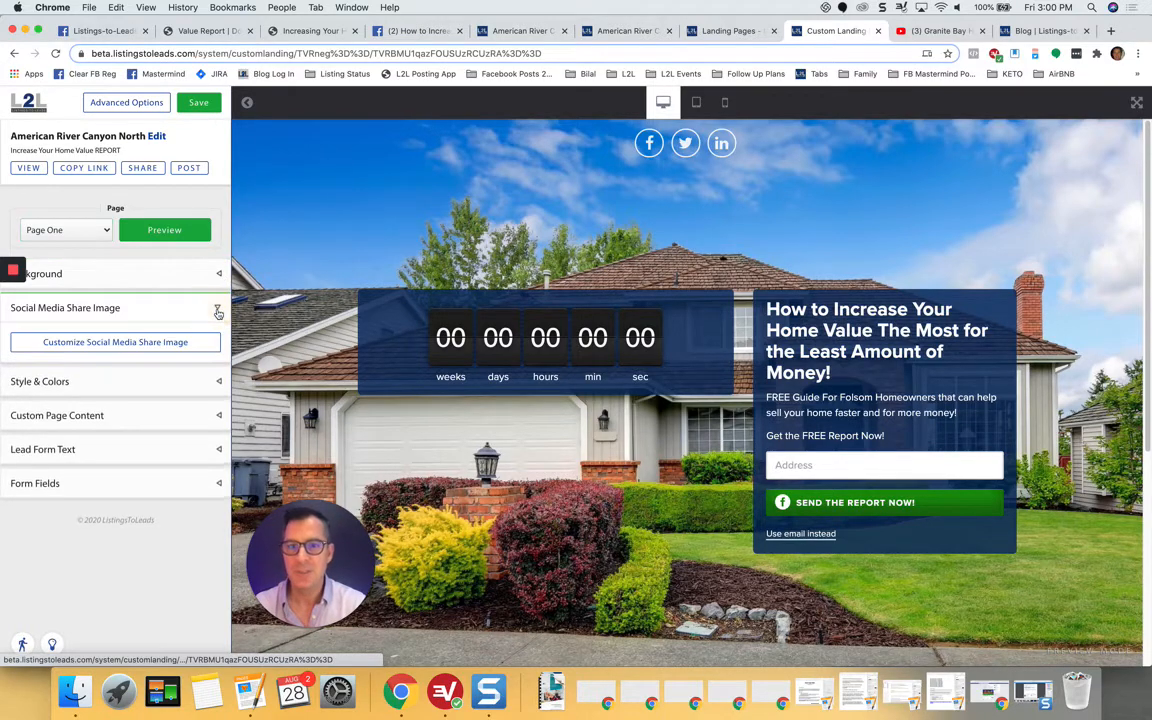
click(124, 347)
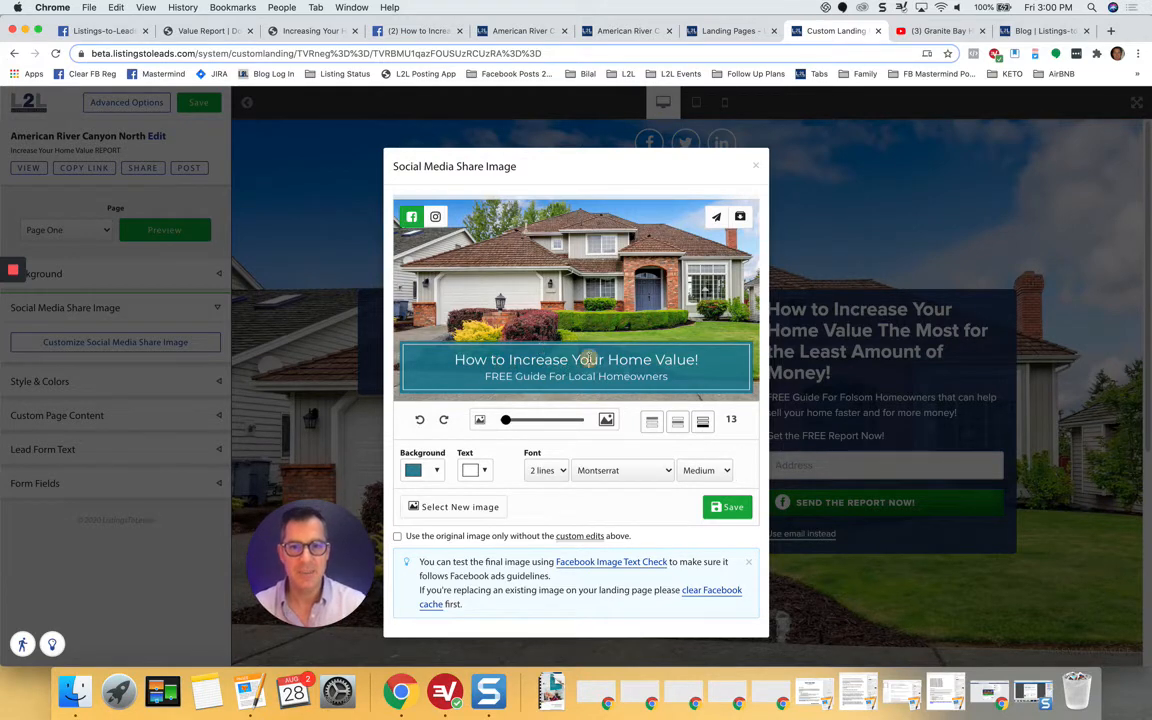
Change the share image headline to "How to Increase Your Folsom Home Value!", save the image and close the editor
drag(590, 360, 507, 359)
key(BackSpace)
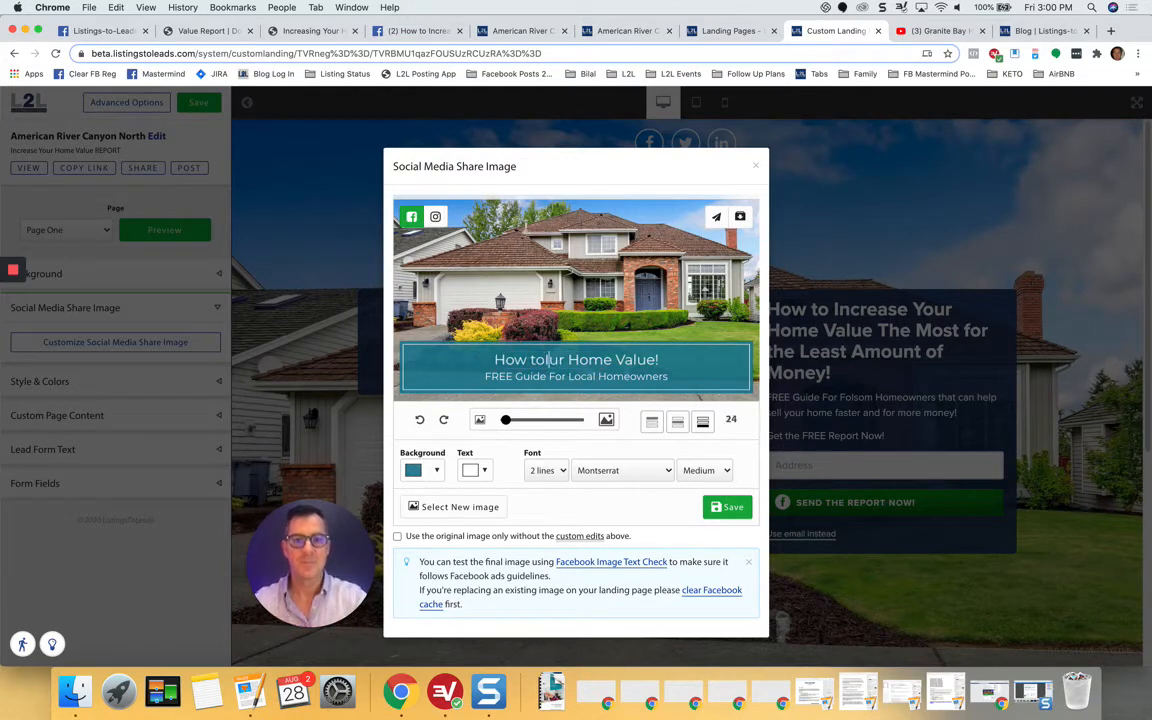
text(Increase Y)
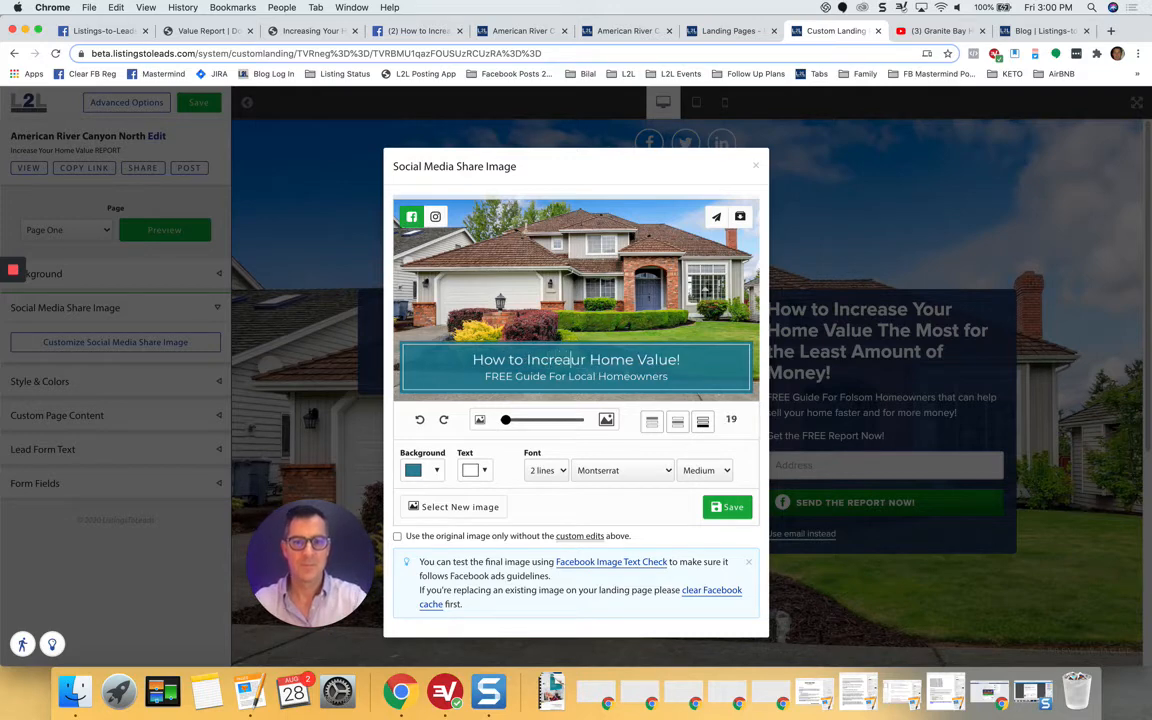
text(ou)
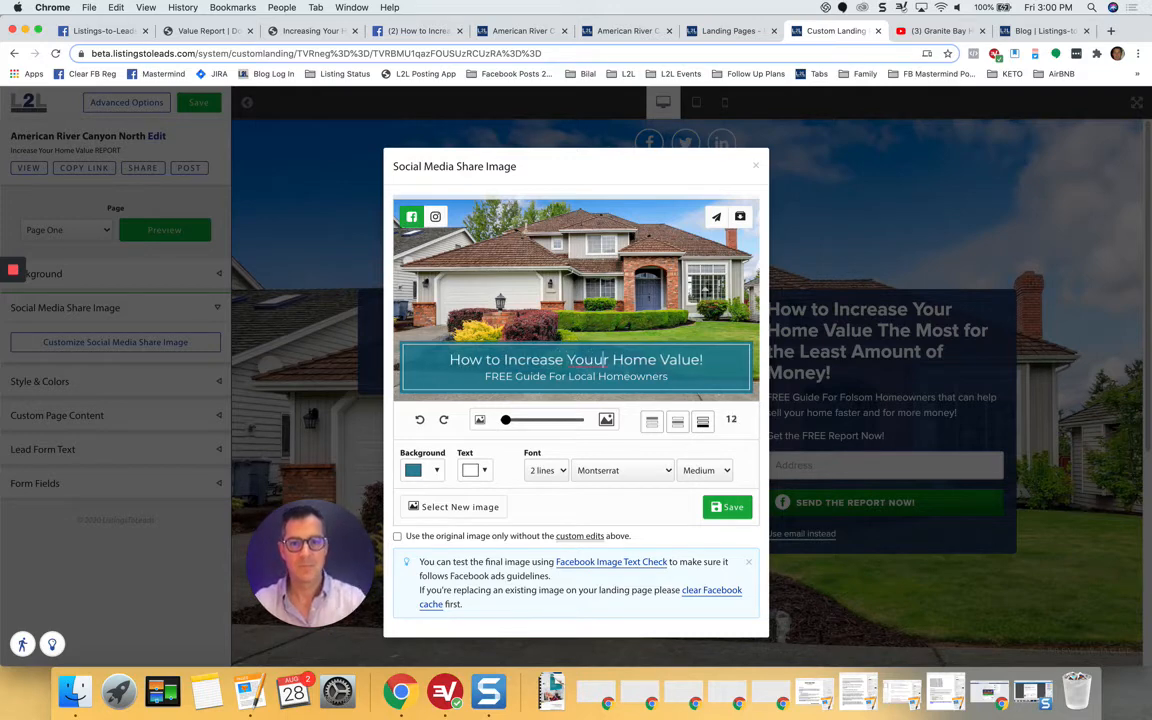
key(BackSpace)
text(Fol)
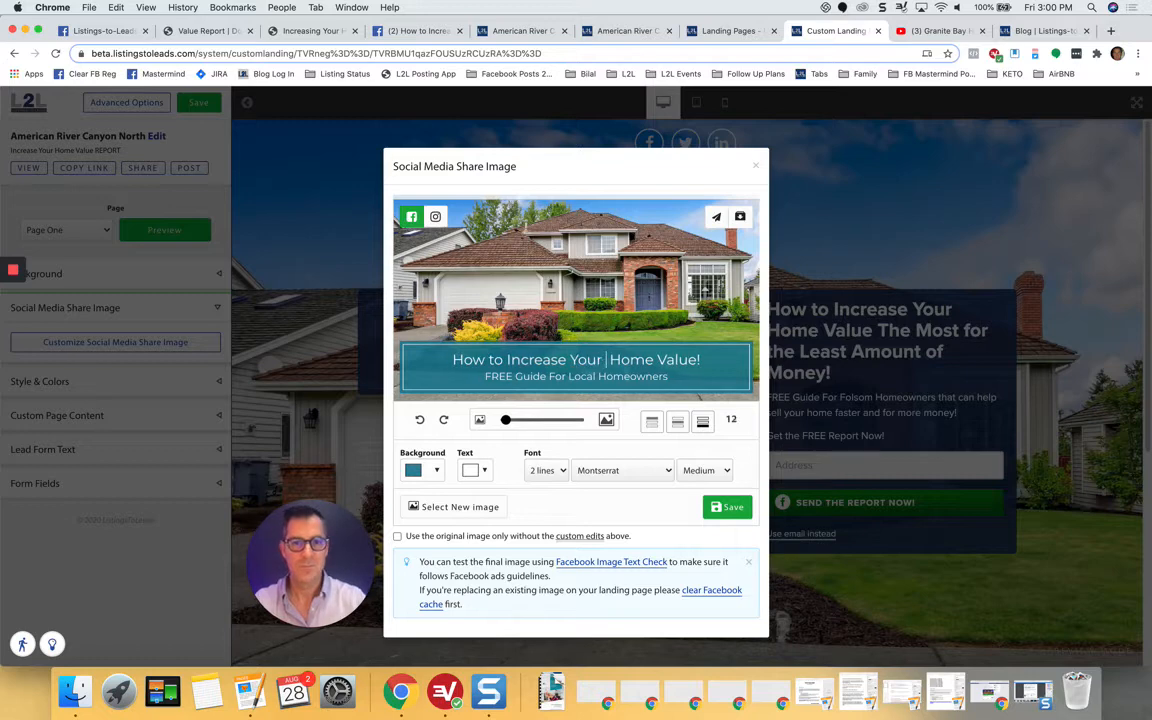
key(BackSpace)
key(BackSpace)
text(olsom)
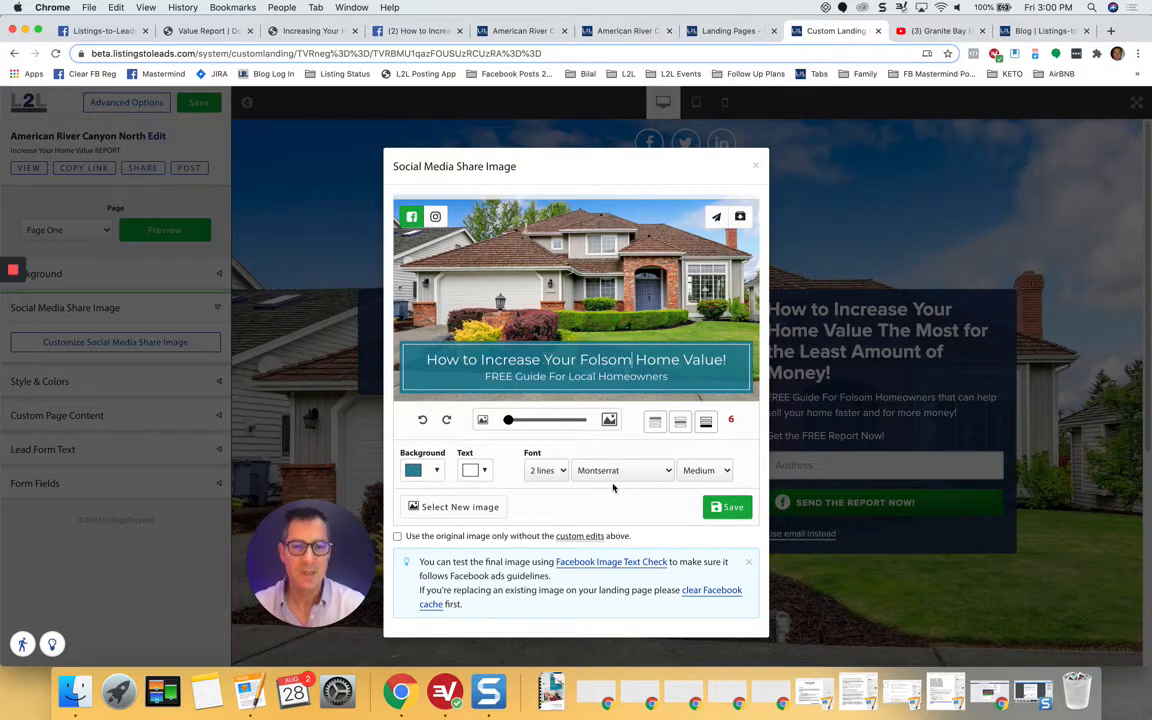
click(728, 507)
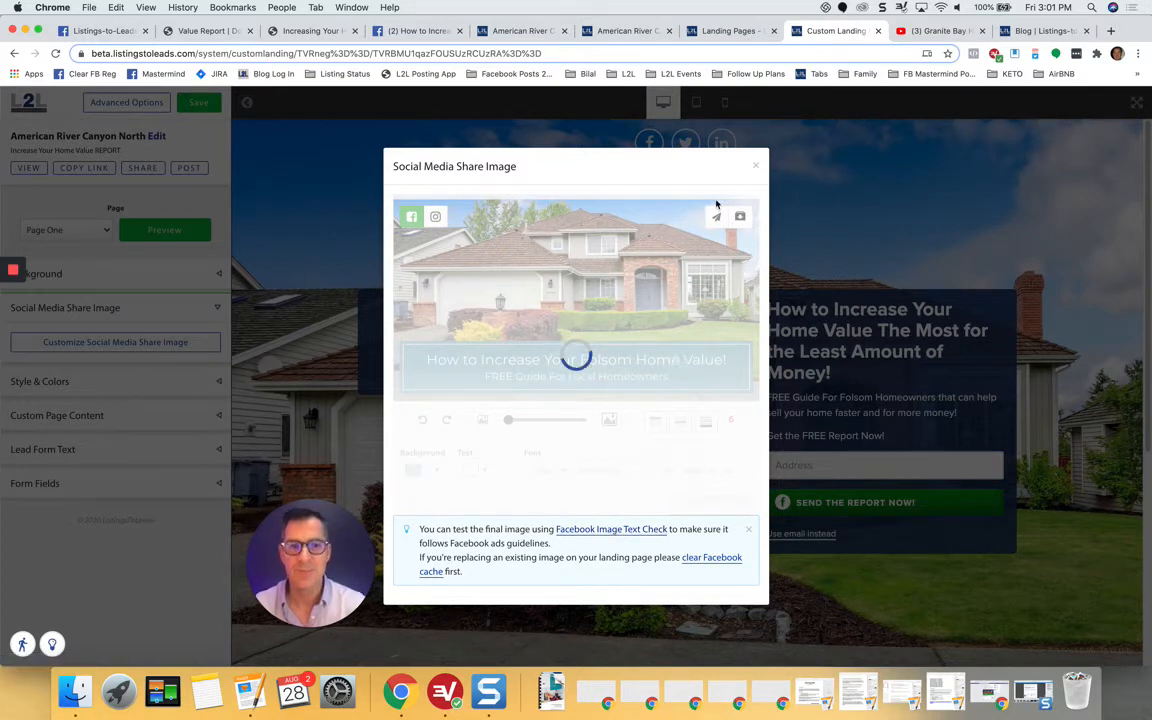
click(758, 169)
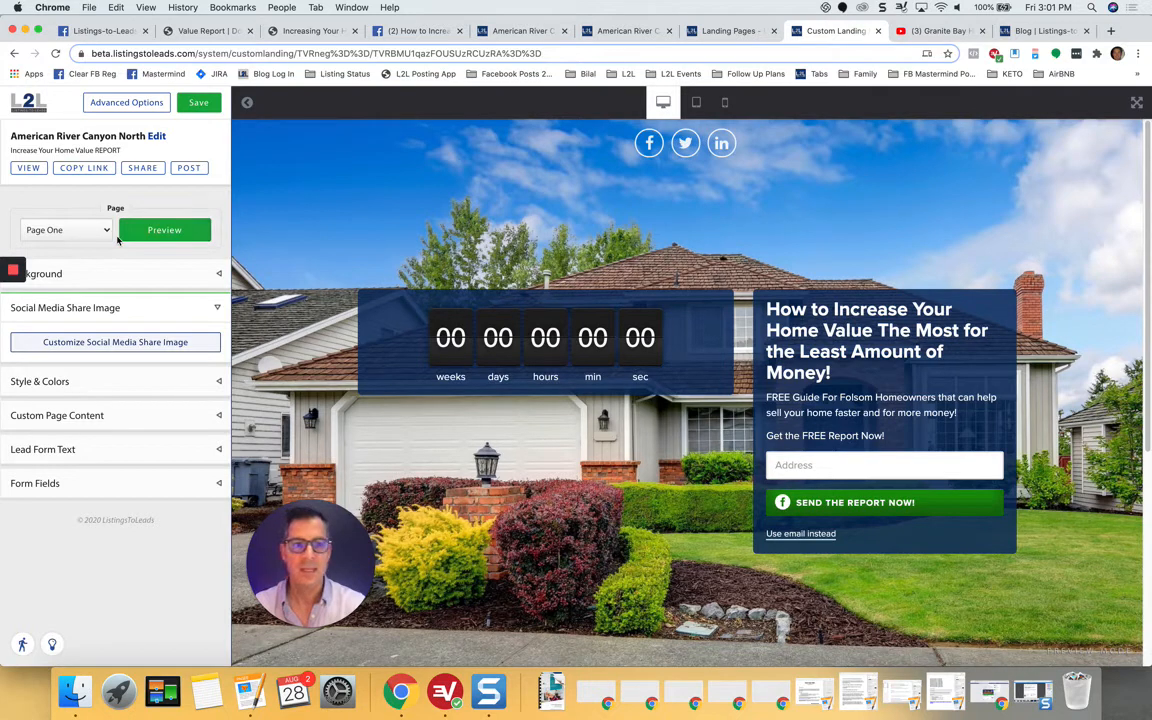
Set Page One's custom page content type to Default and refresh the landing page preview
click(217, 311)
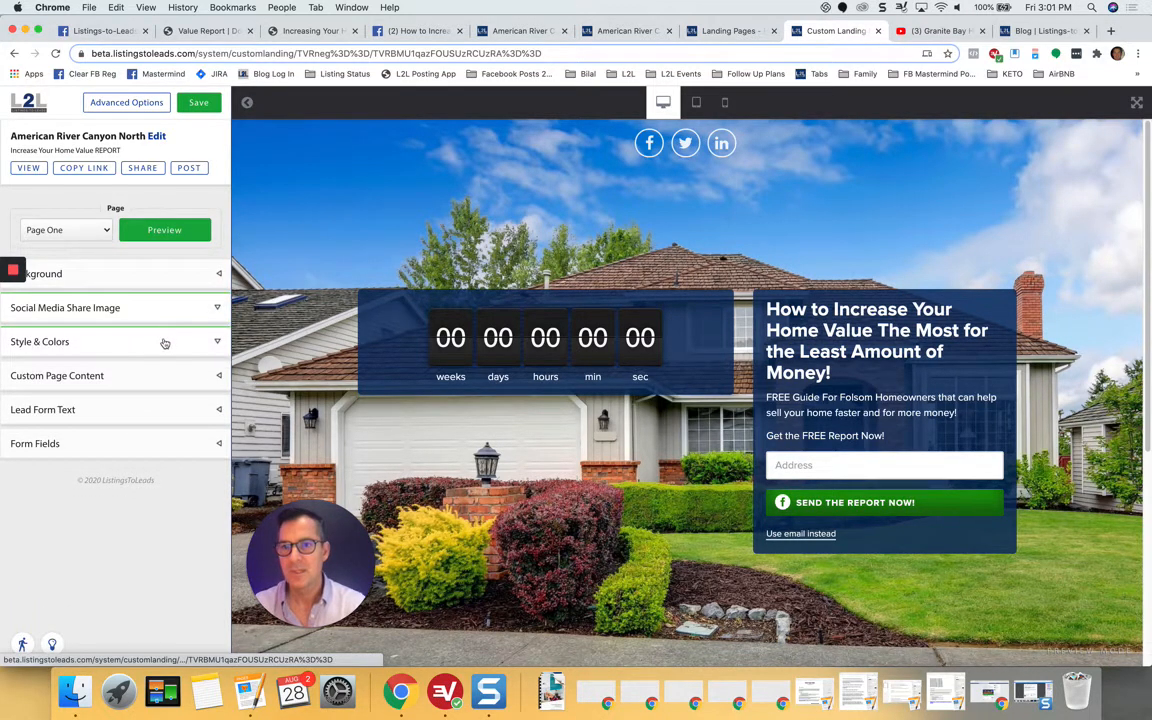
click(167, 375)
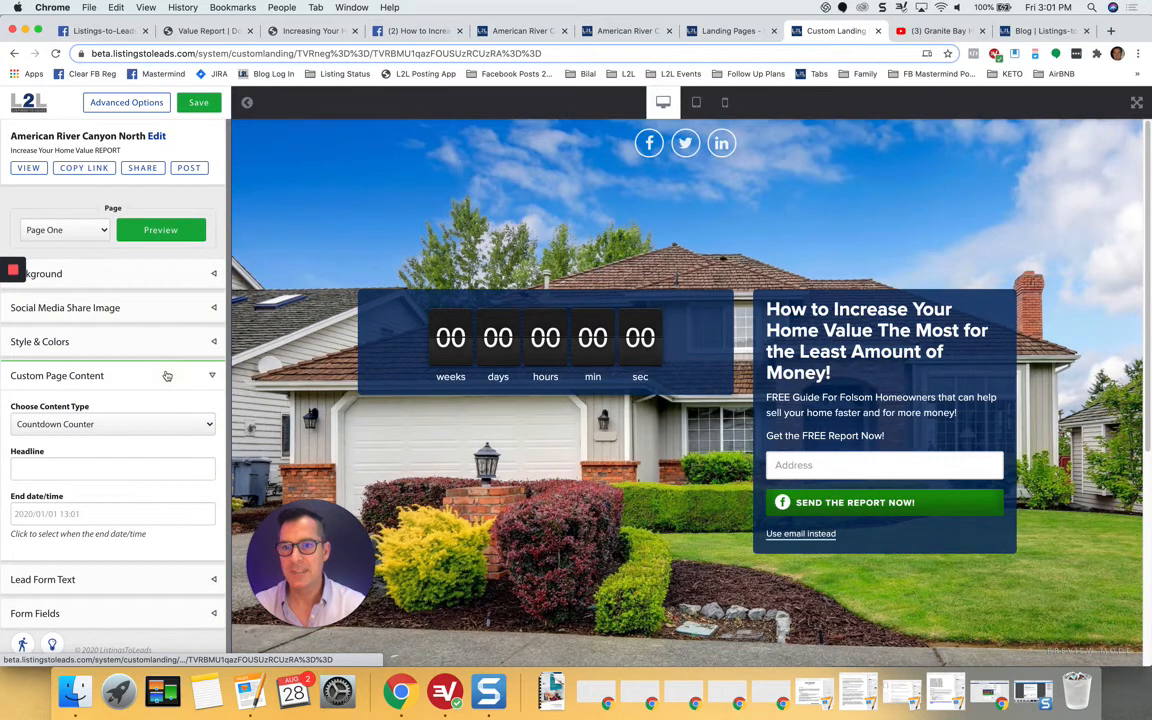
click(85, 424)
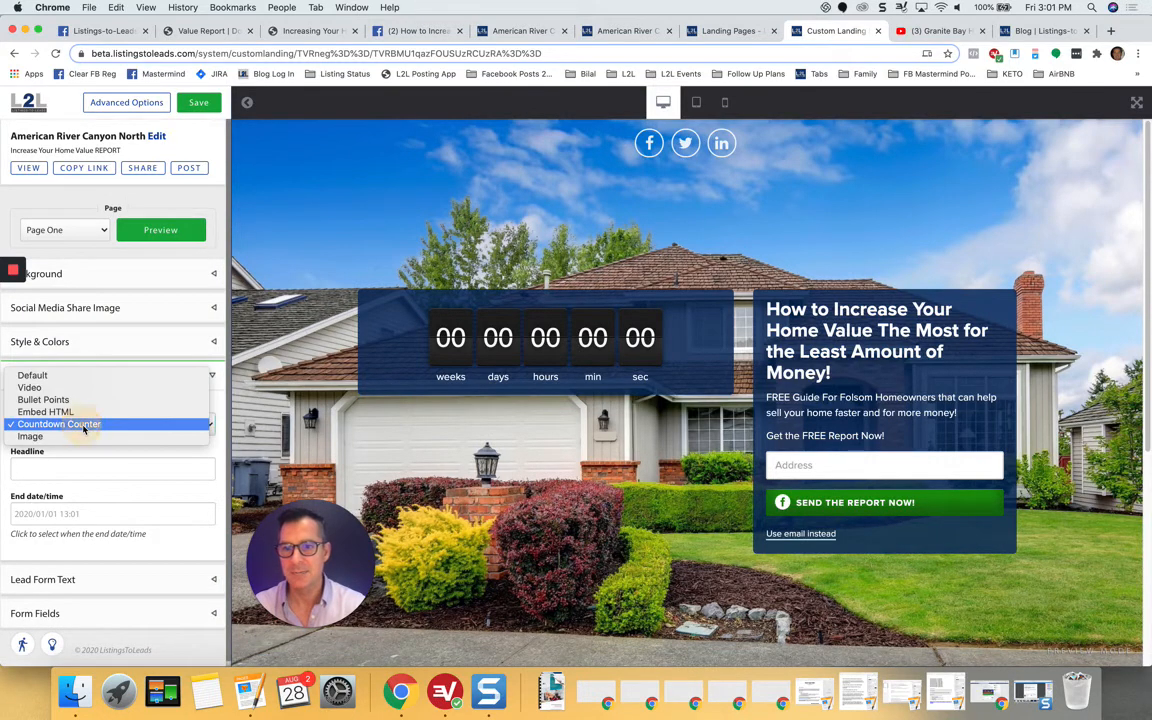
click(50, 376)
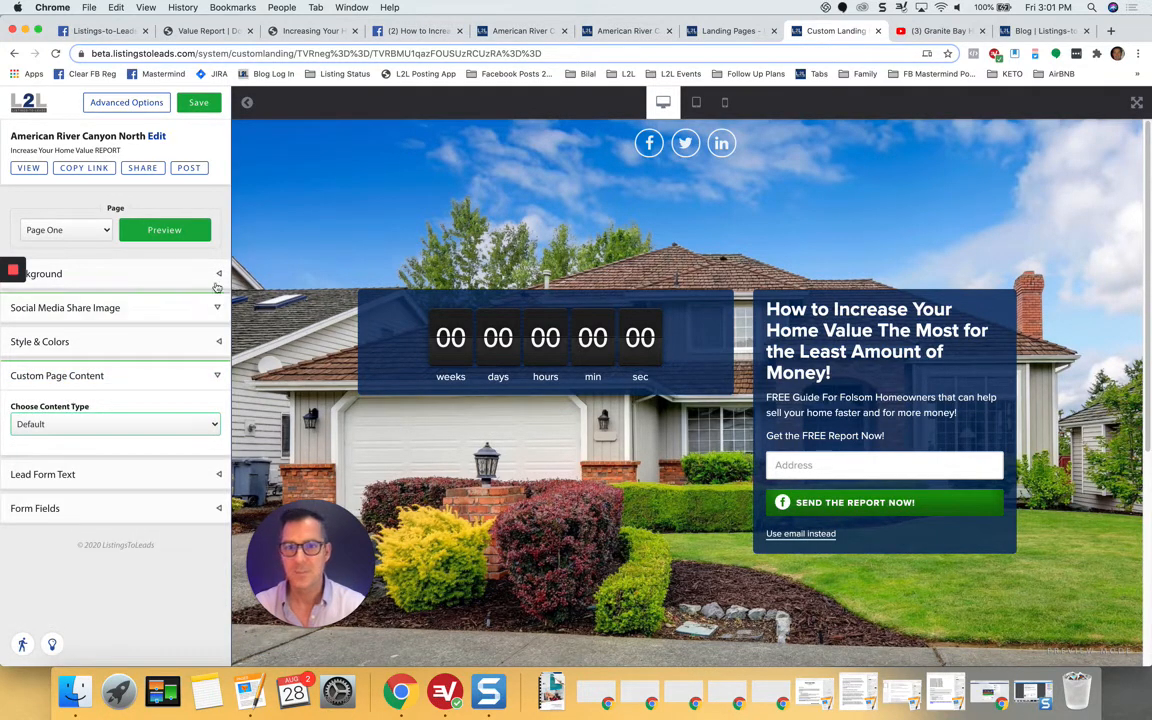
click(164, 230)
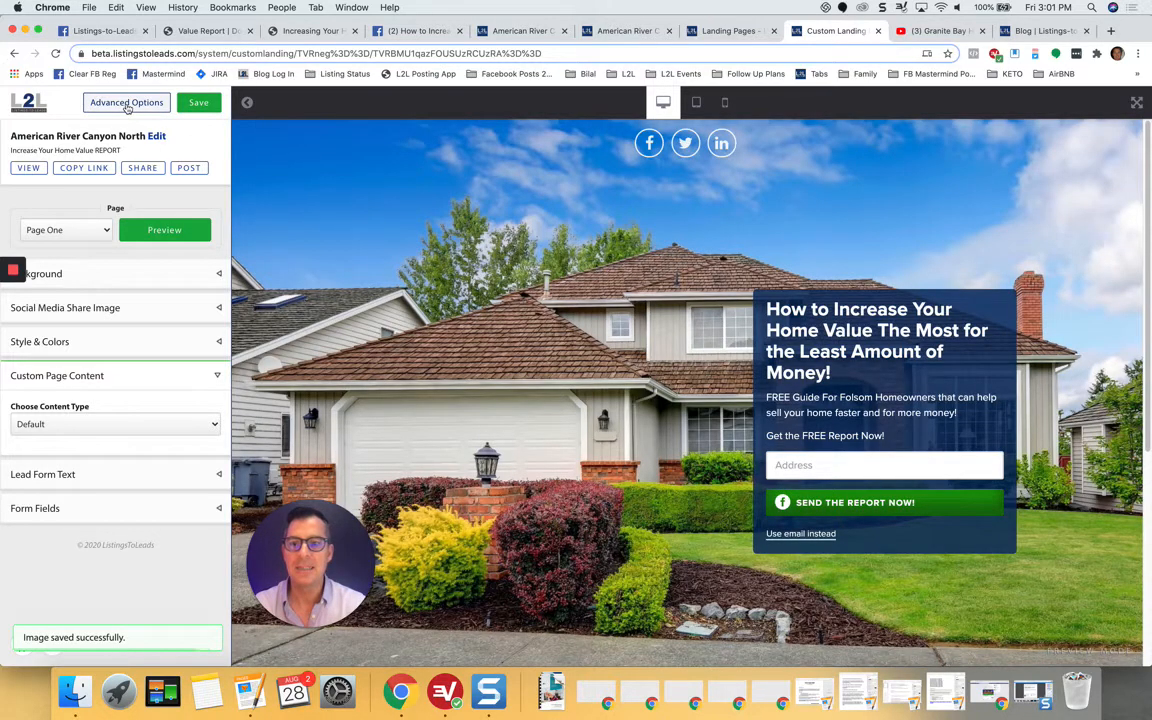
Open the landing page's advanced options and look at the CRM Follow Up Plan Name preference, leaving it empty
click(127, 103)
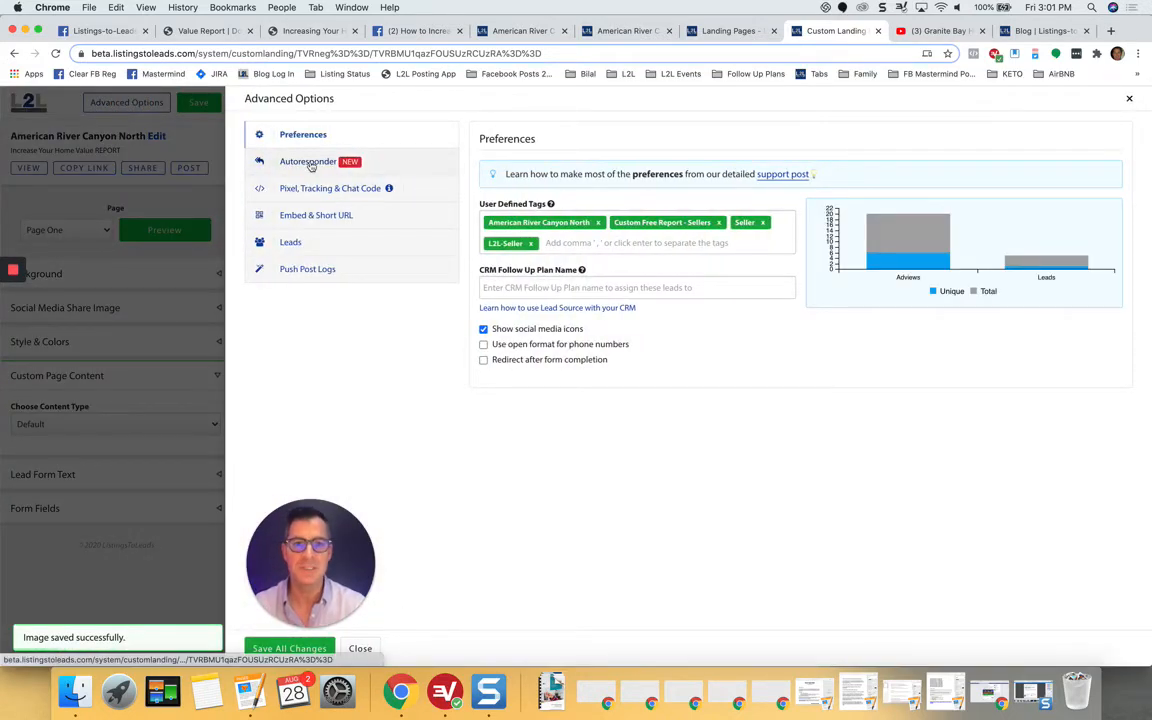
click(494, 289)
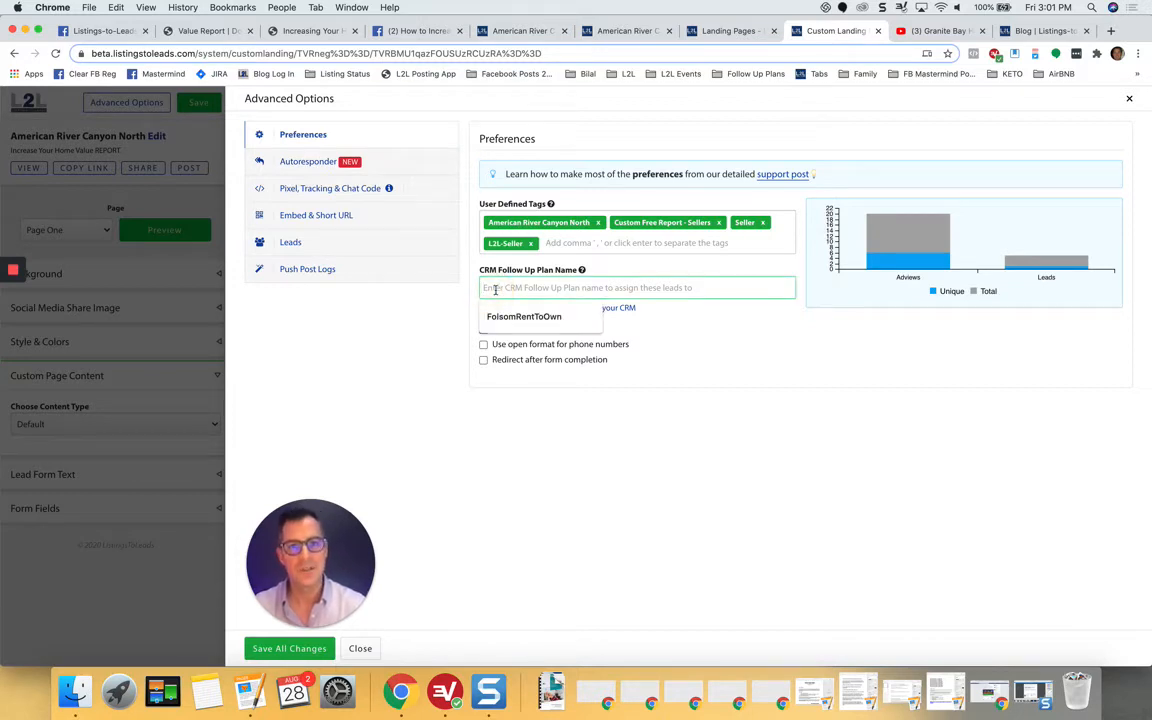
click(473, 300)
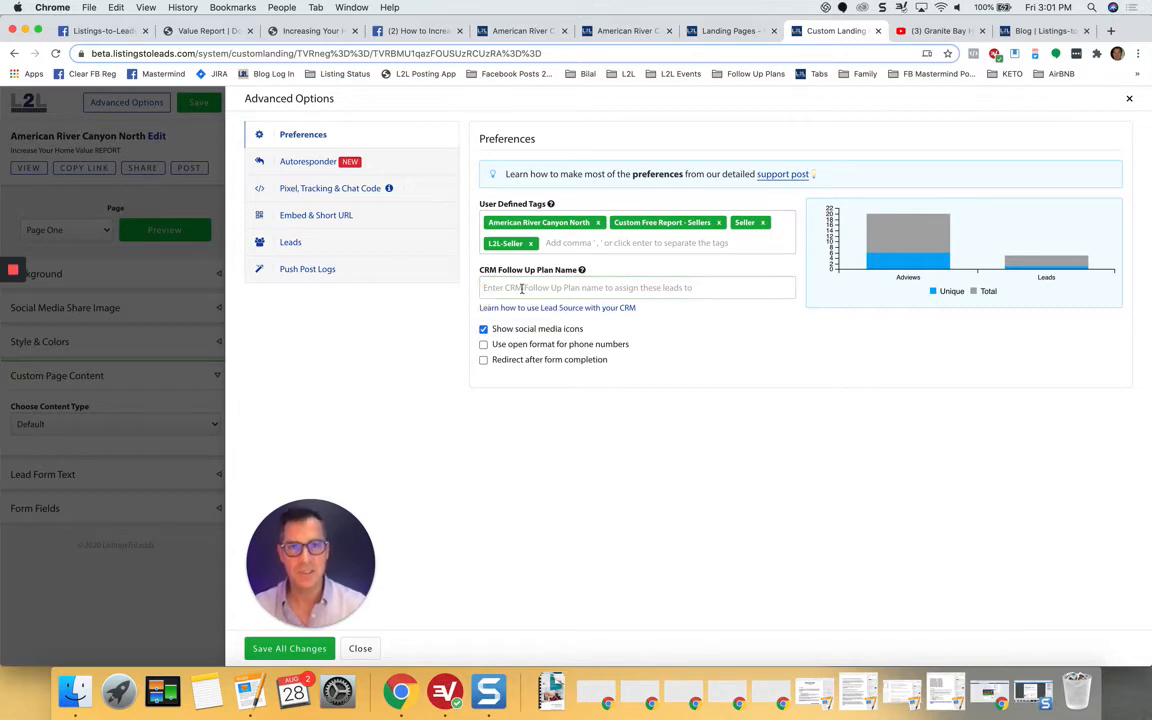
Review the autoresponder email's text, keep the Home Value Increase Report attached, and save all changes
click(318, 168)
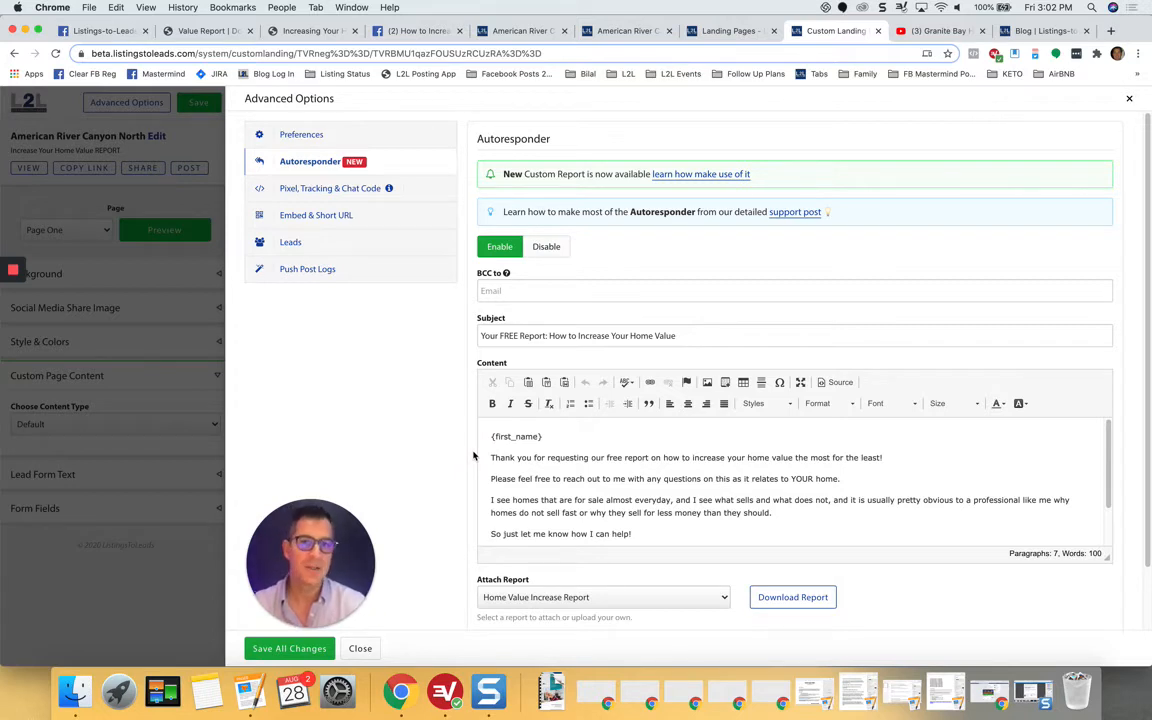
drag(1109, 450, 1110, 499)
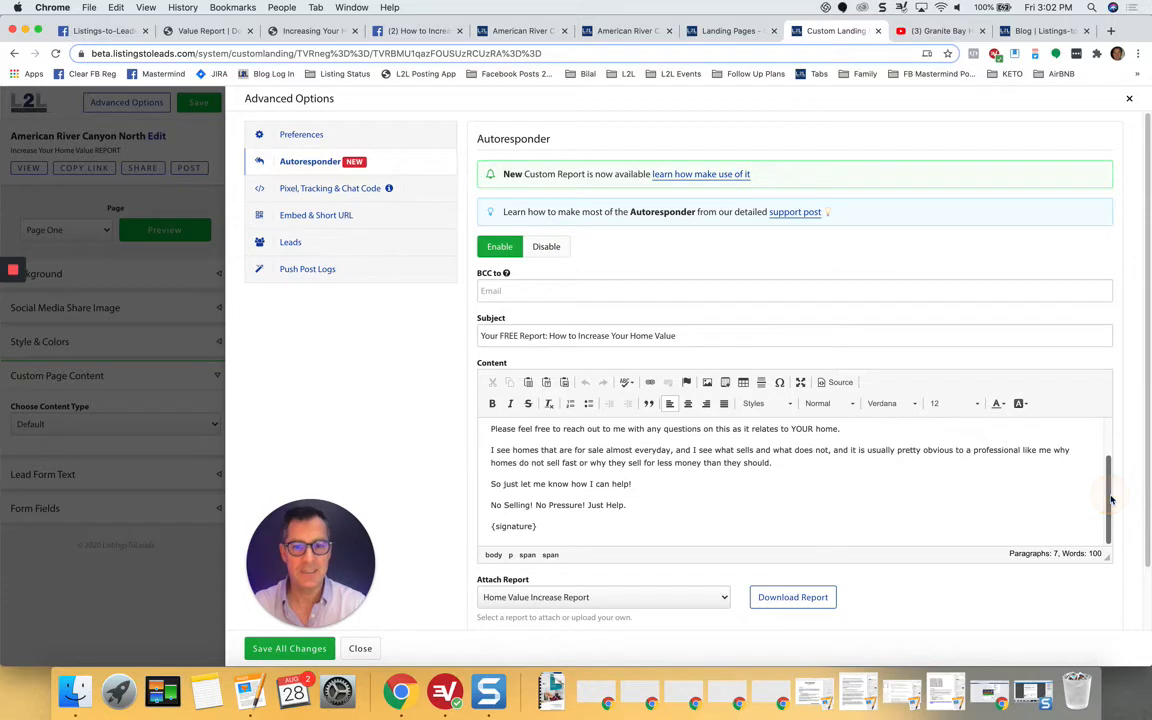
click(611, 597)
click(611, 597)
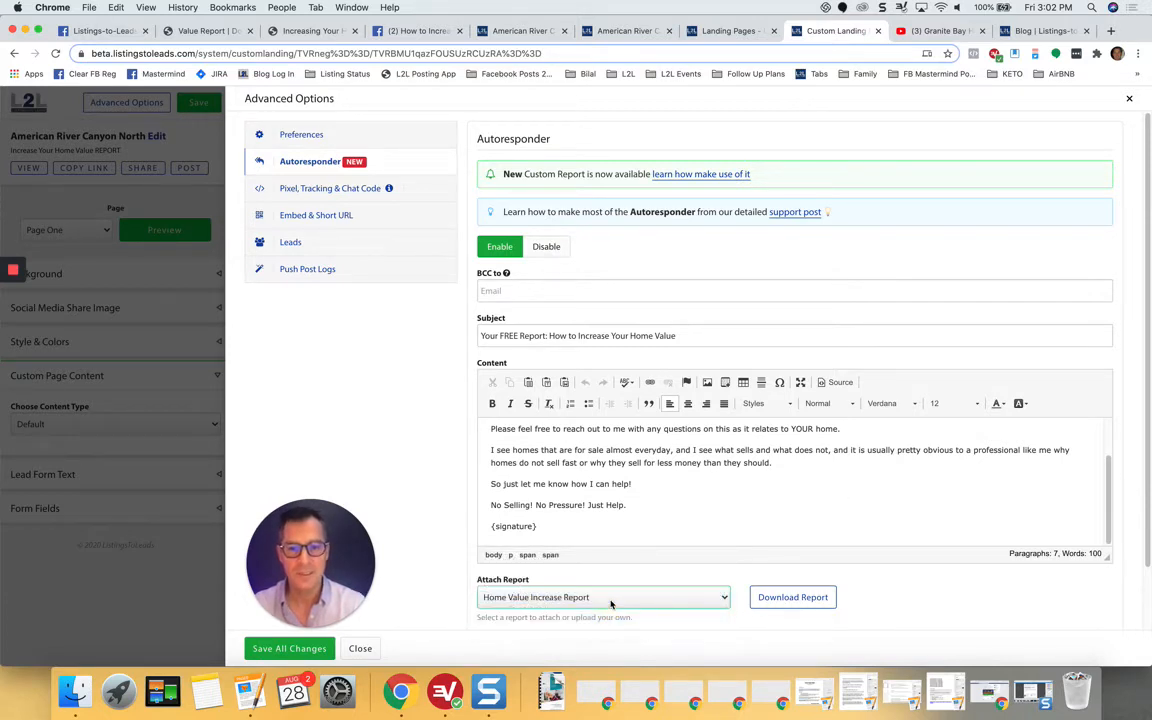
click(287, 649)
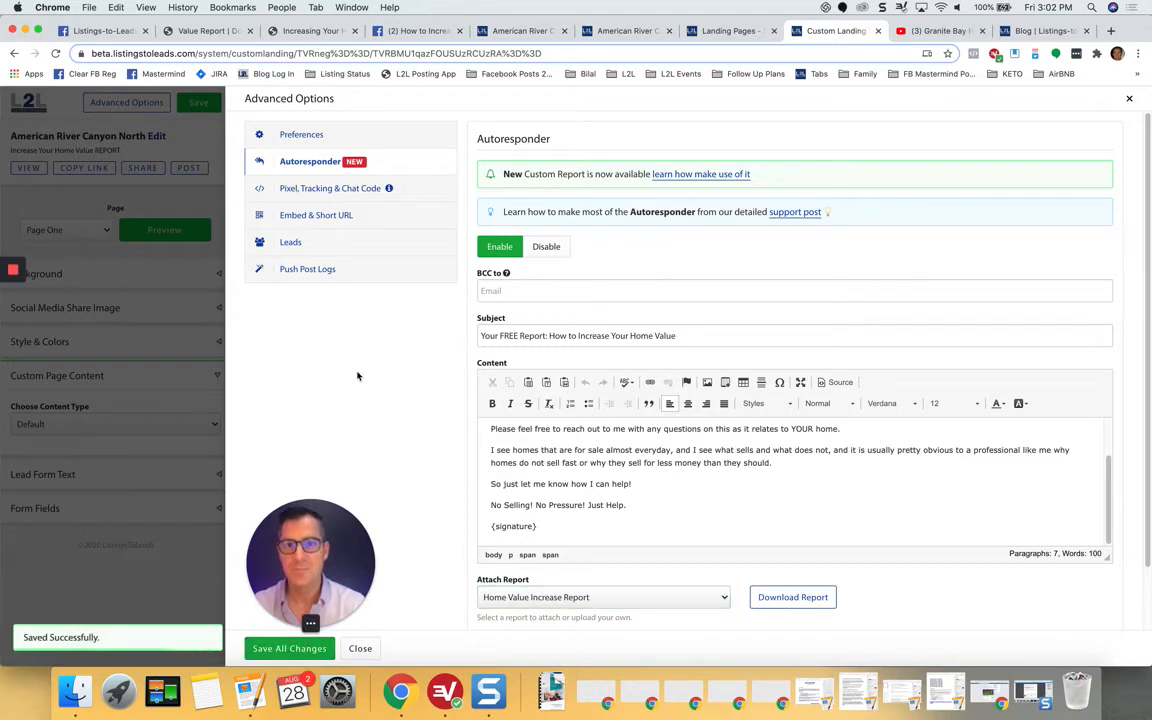
Look through the landing page's tracking codes, embed code and short URL options, leads, and push post logs
click(330, 189)
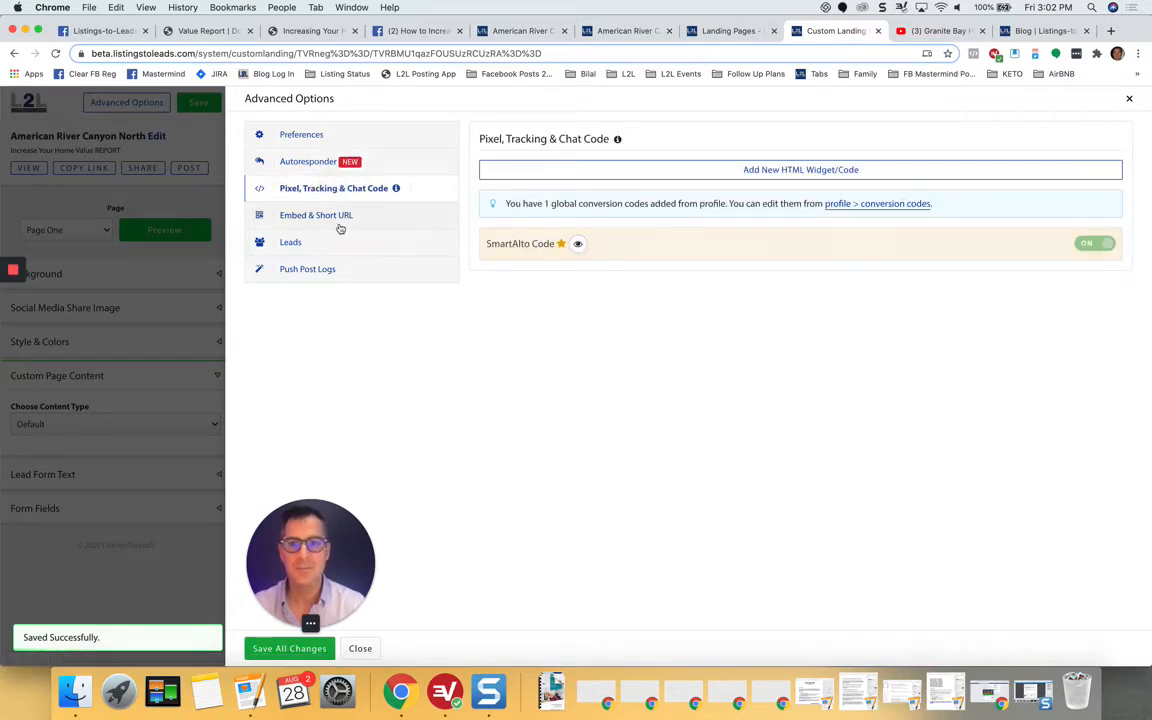
click(316, 216)
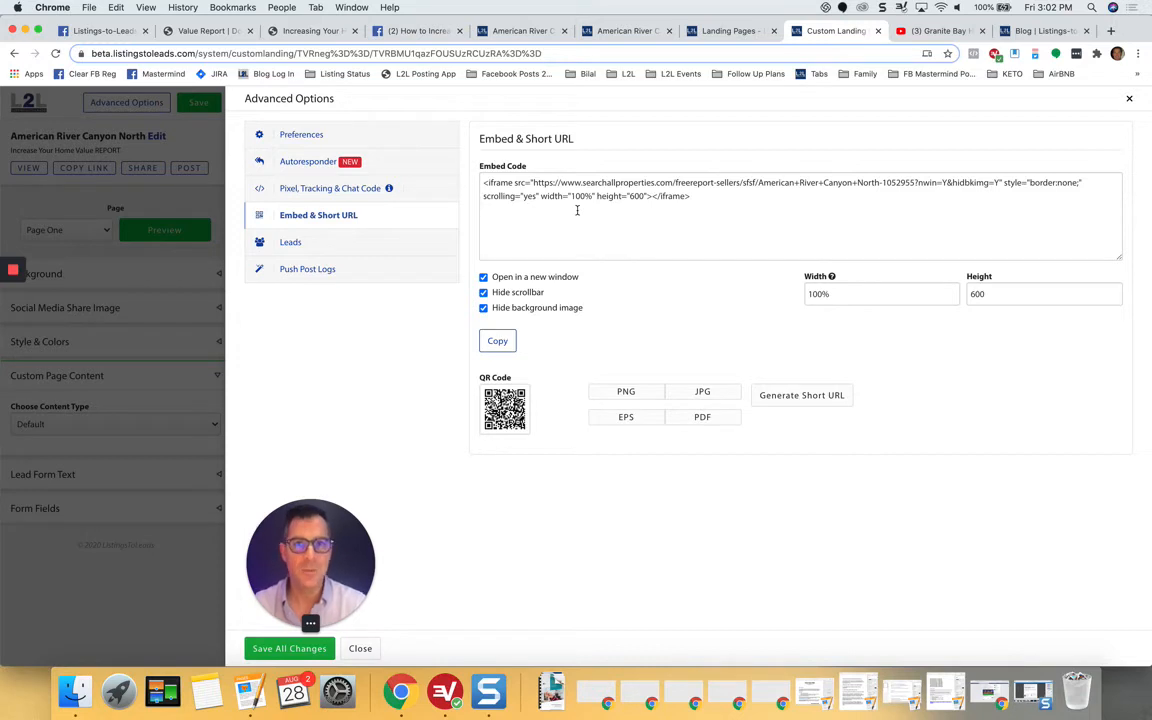
click(292, 243)
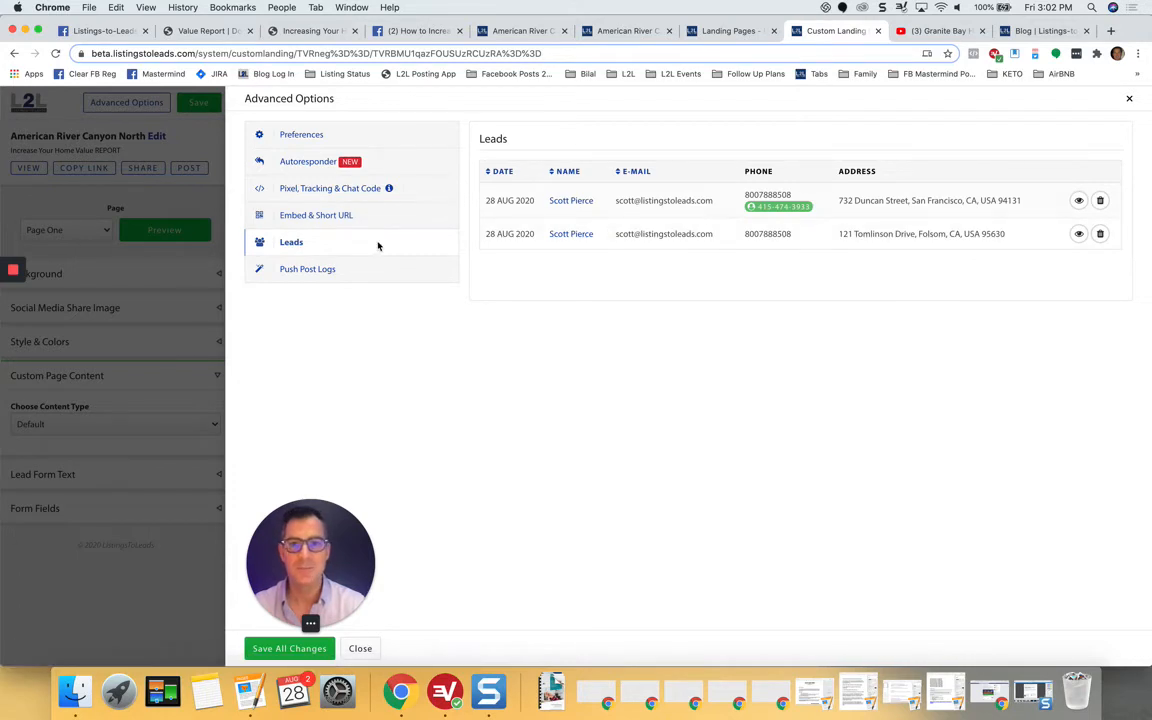
click(323, 272)
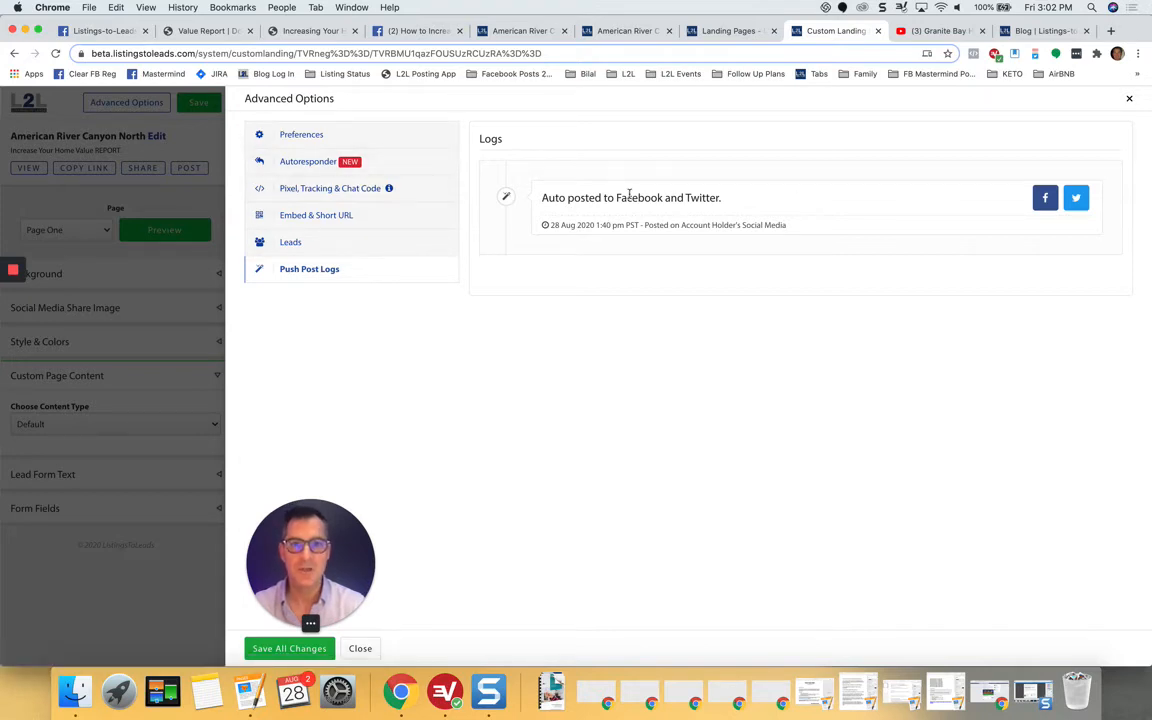
View the automatically published Facebook post from the log, return to the landing page editor and close the advanced options
click(1044, 199)
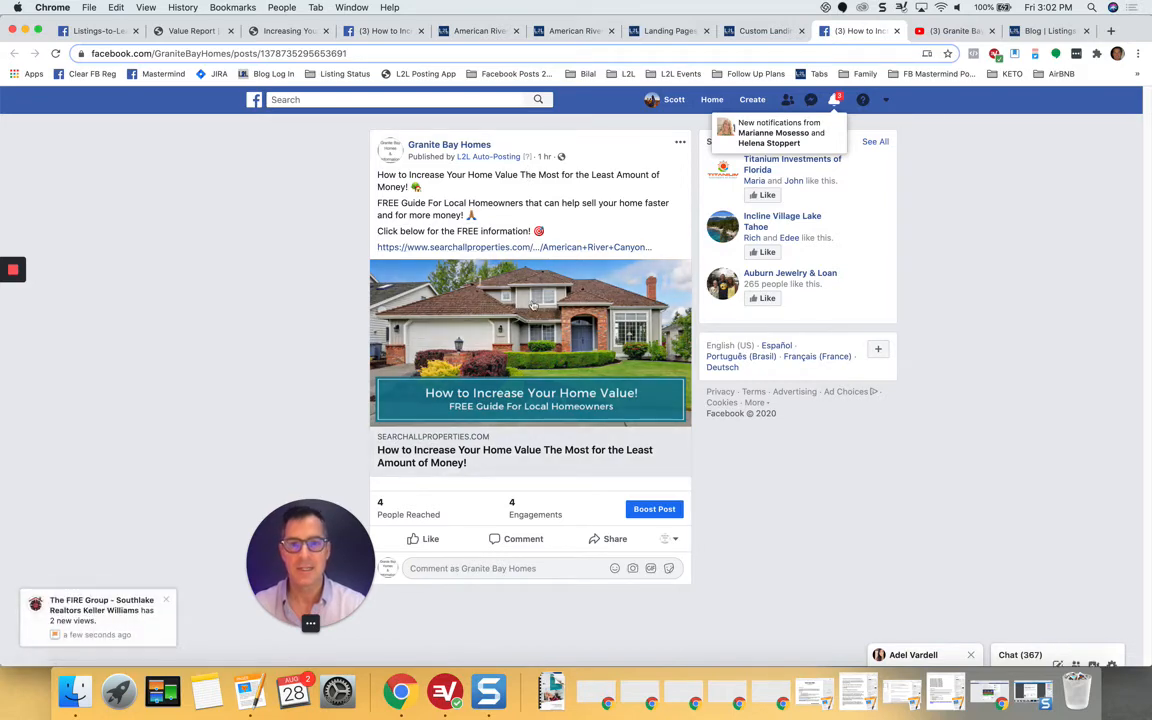
click(762, 31)
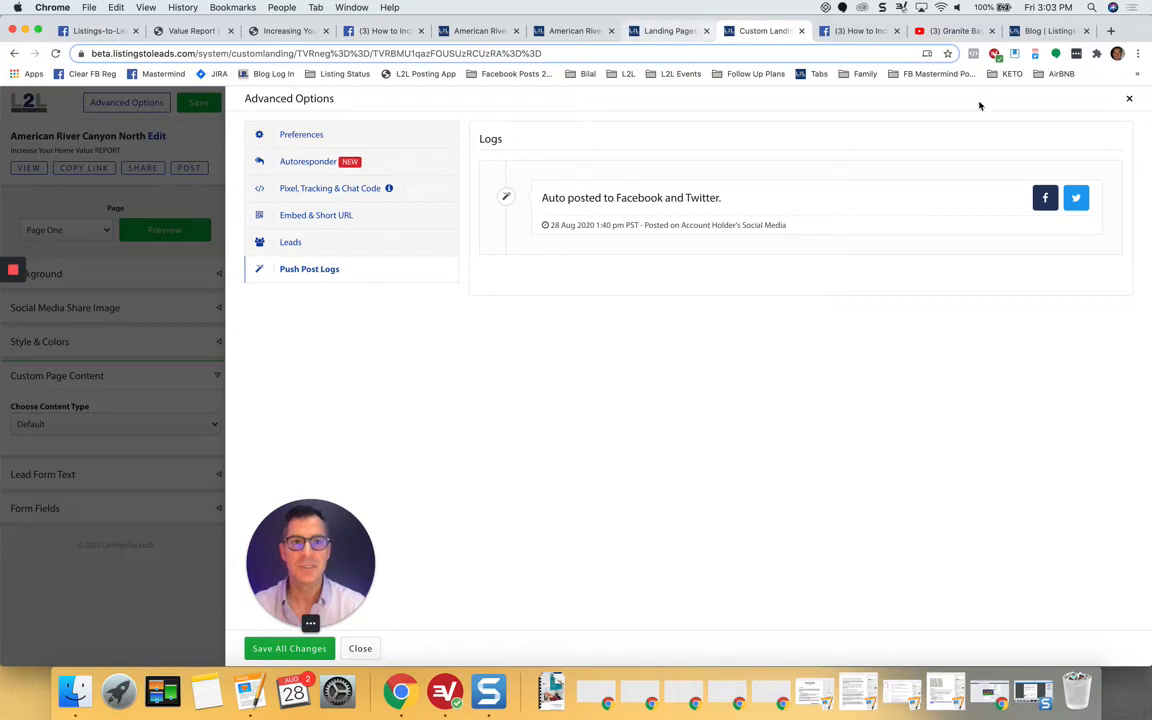
click(361, 648)
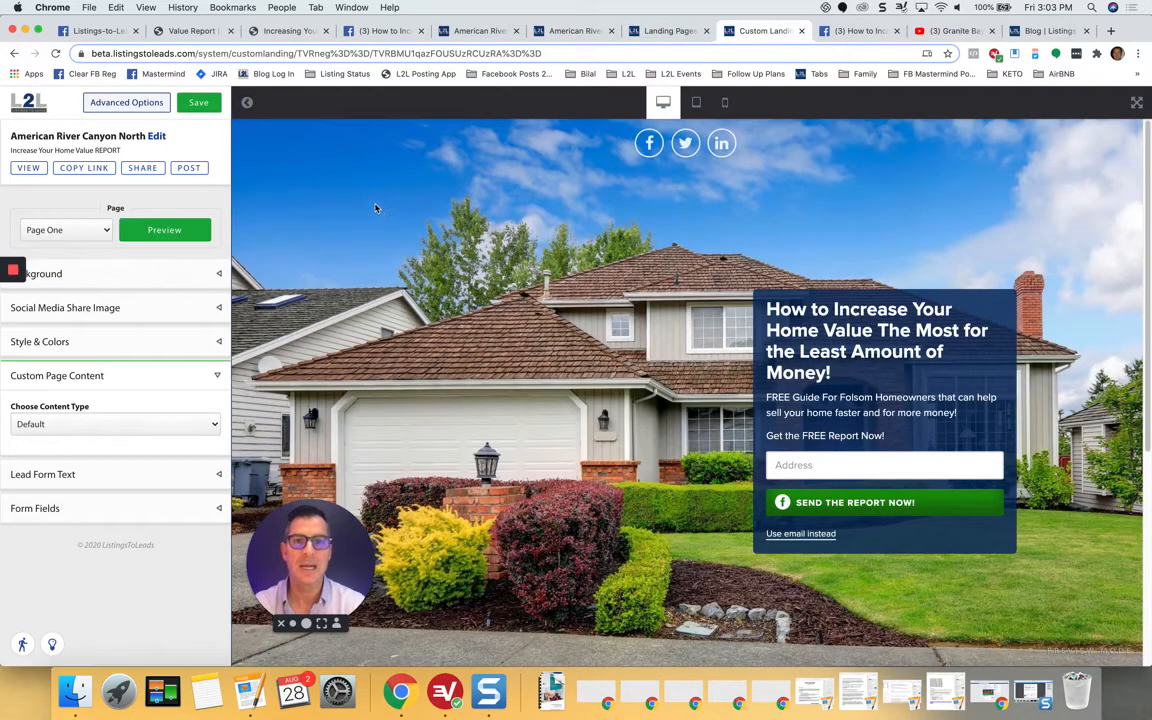
Review the Push Post message, share image and headline for the landing page, and close the dialog
click(188, 170)
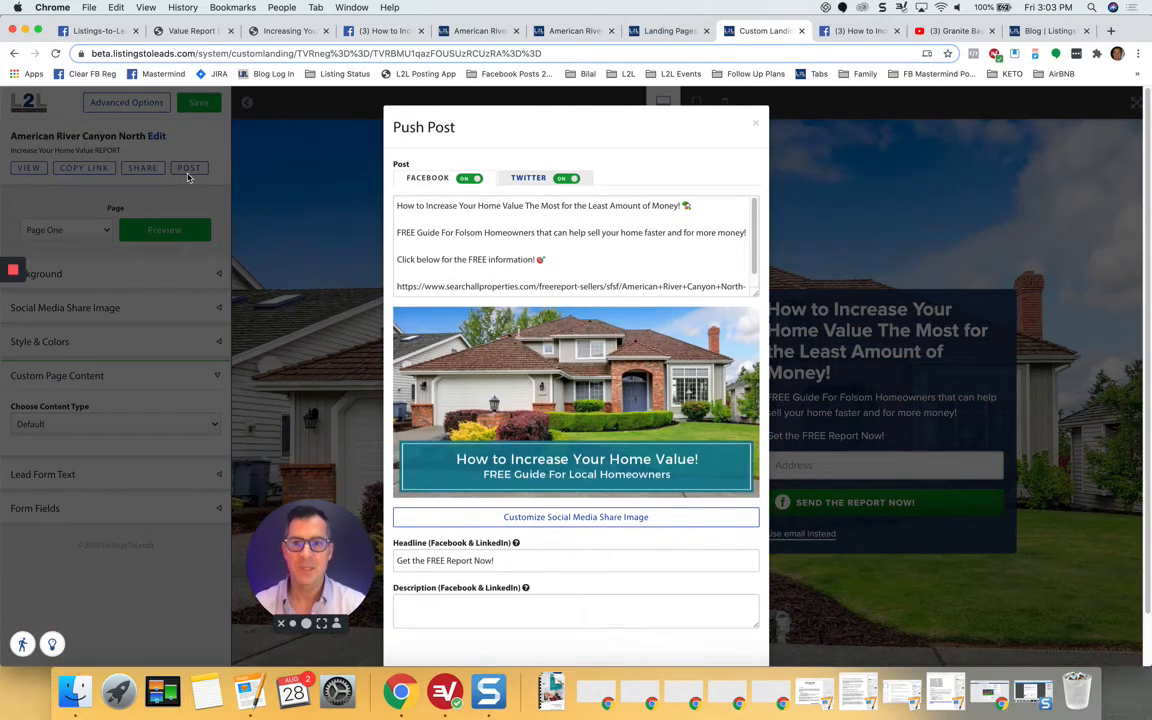
scroll(548, 254, down, 1)
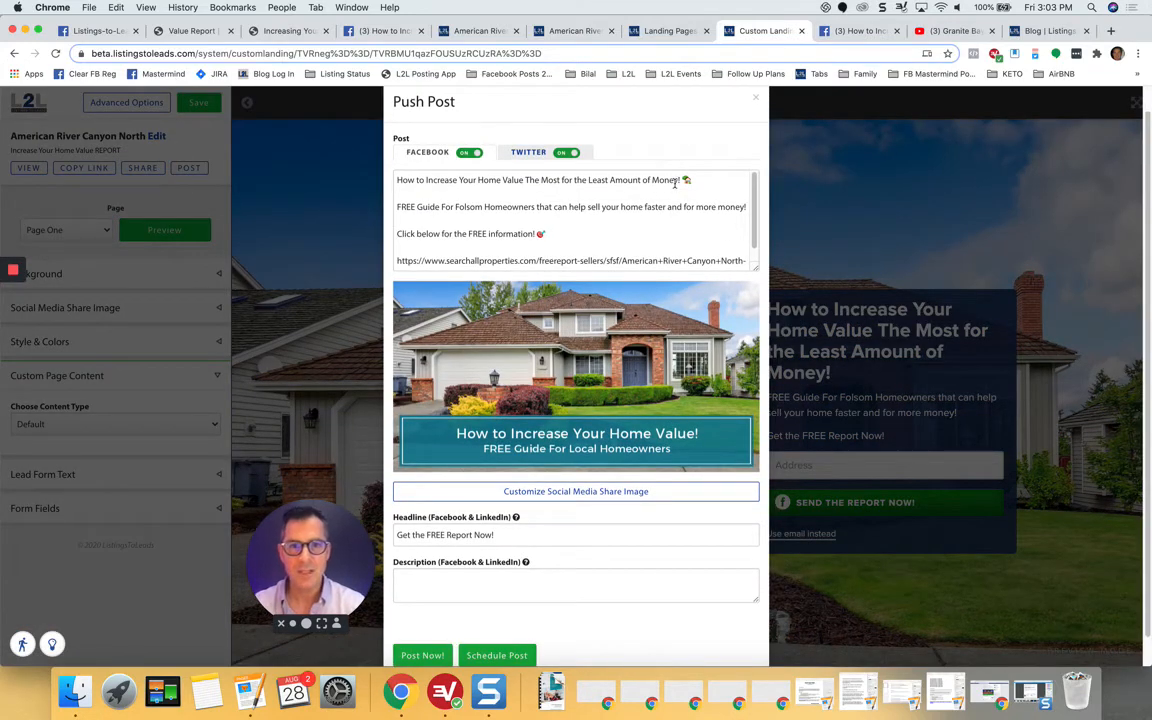
scroll(675, 183, down, 1)
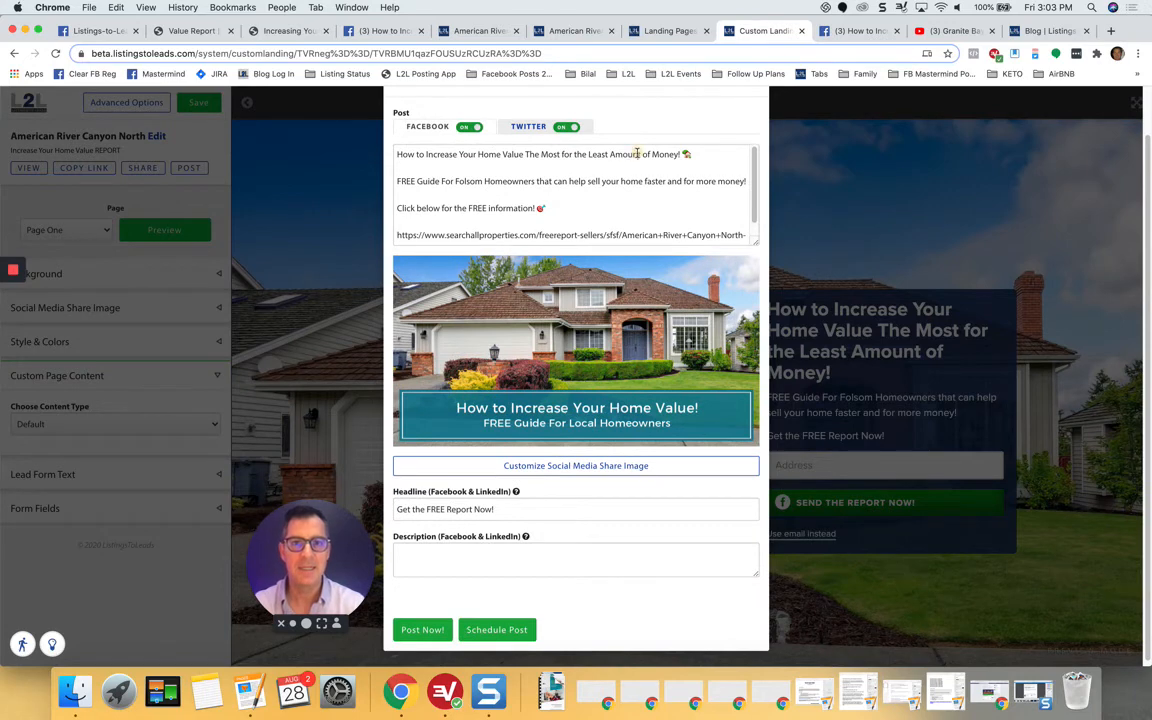
click(637, 160)
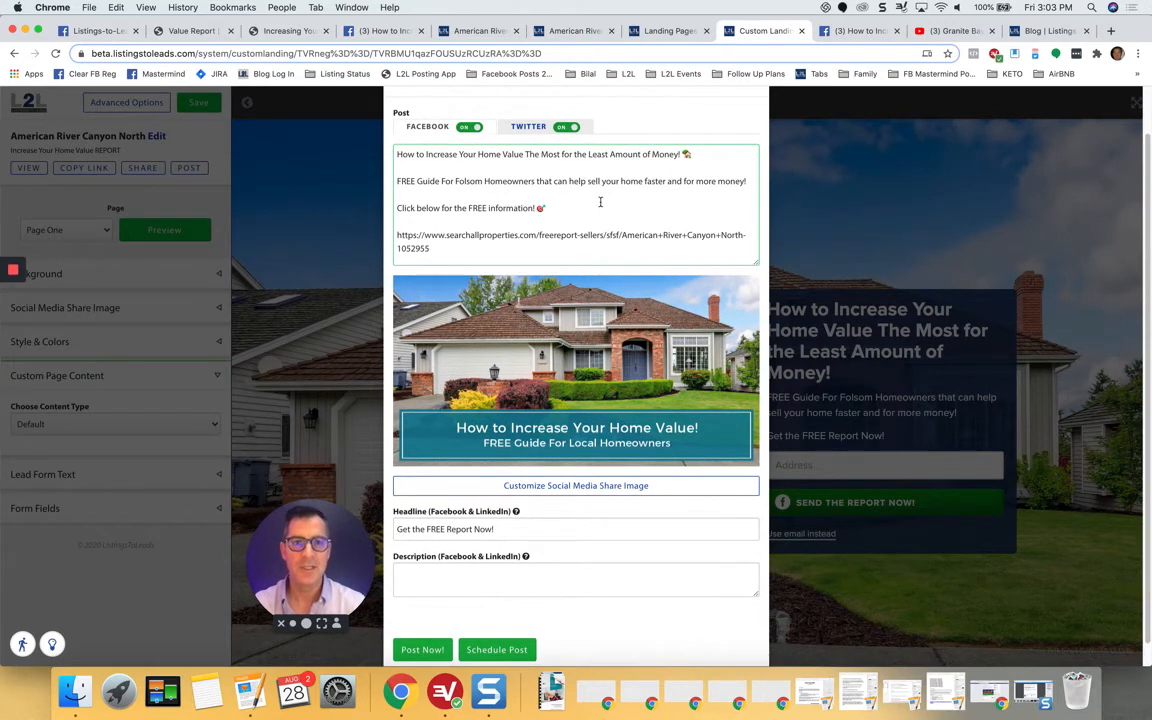
click(652, 192)
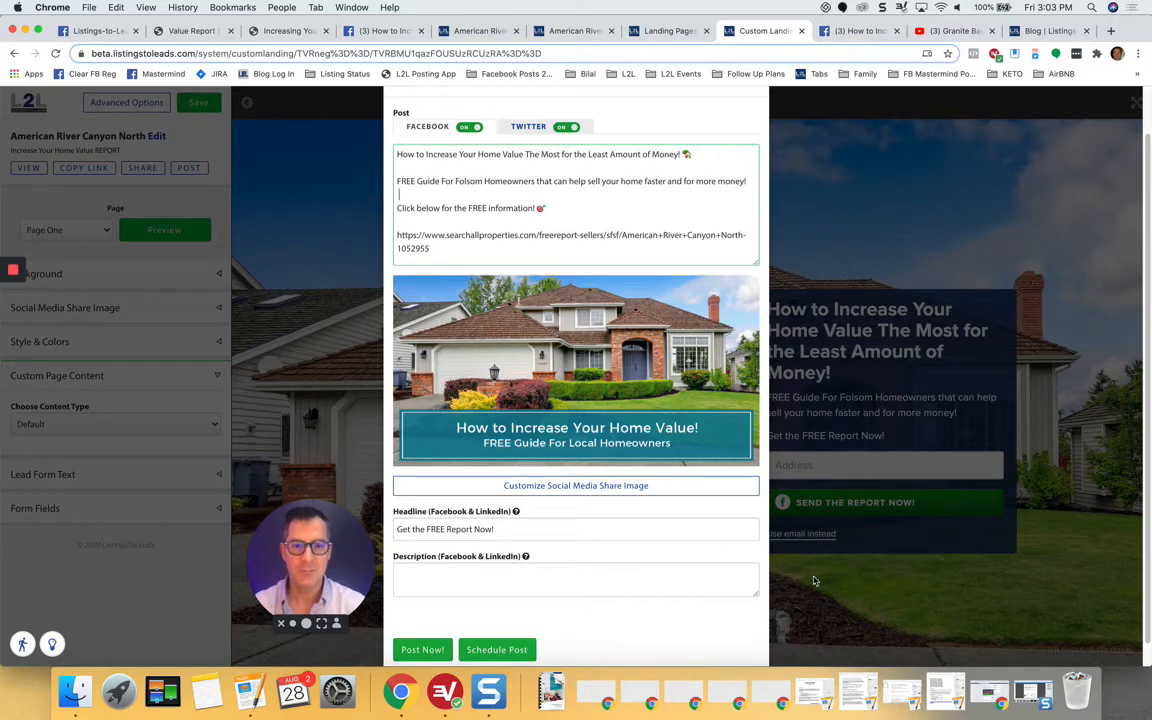
click(845, 582)
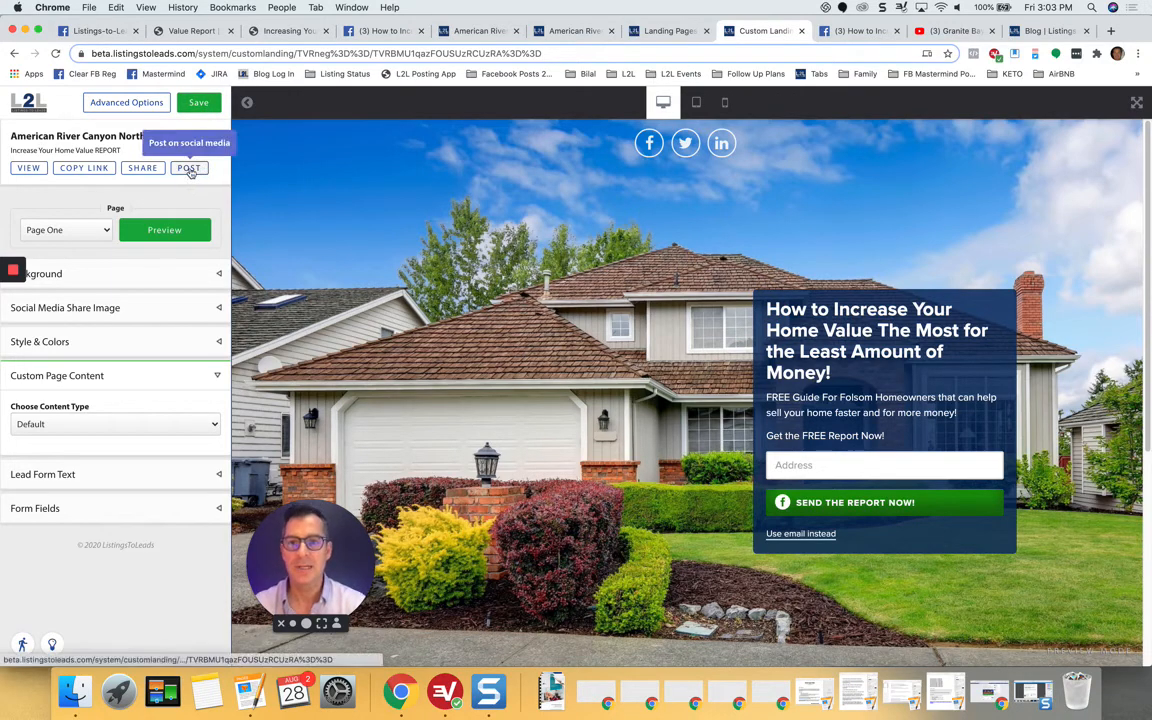
Reopen the Push Post dialog and insert a folded hands emoji after "for more money!" in the Facebook message
click(190, 170)
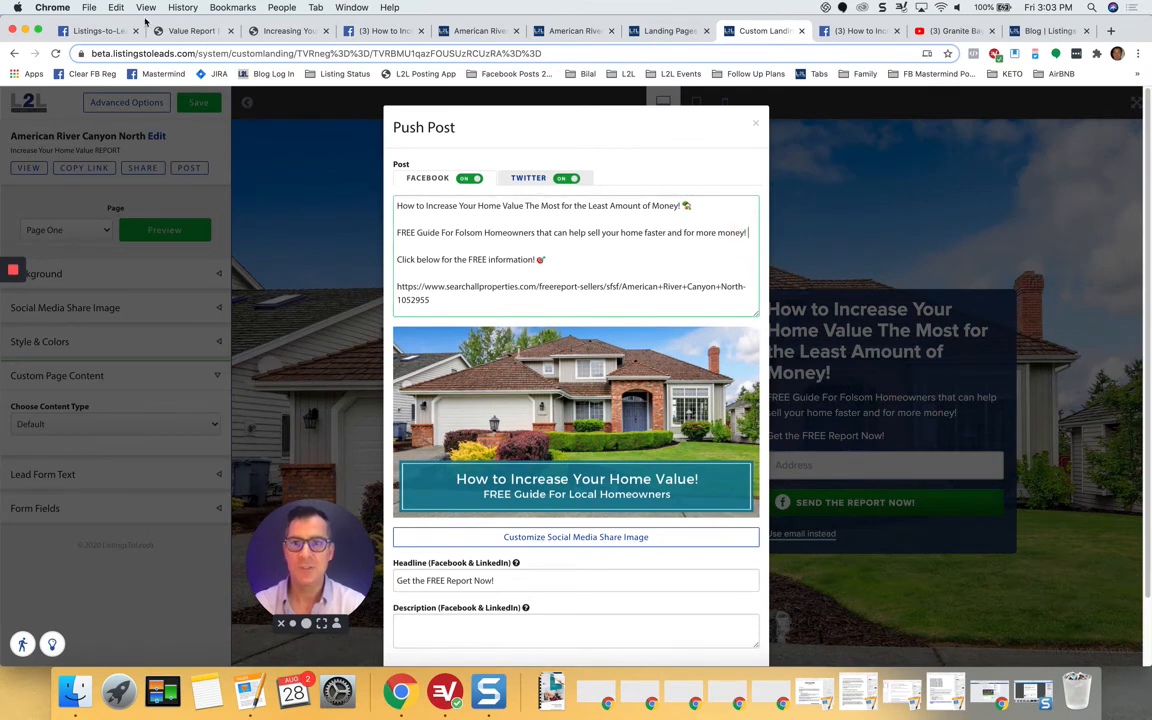
click(115, 8)
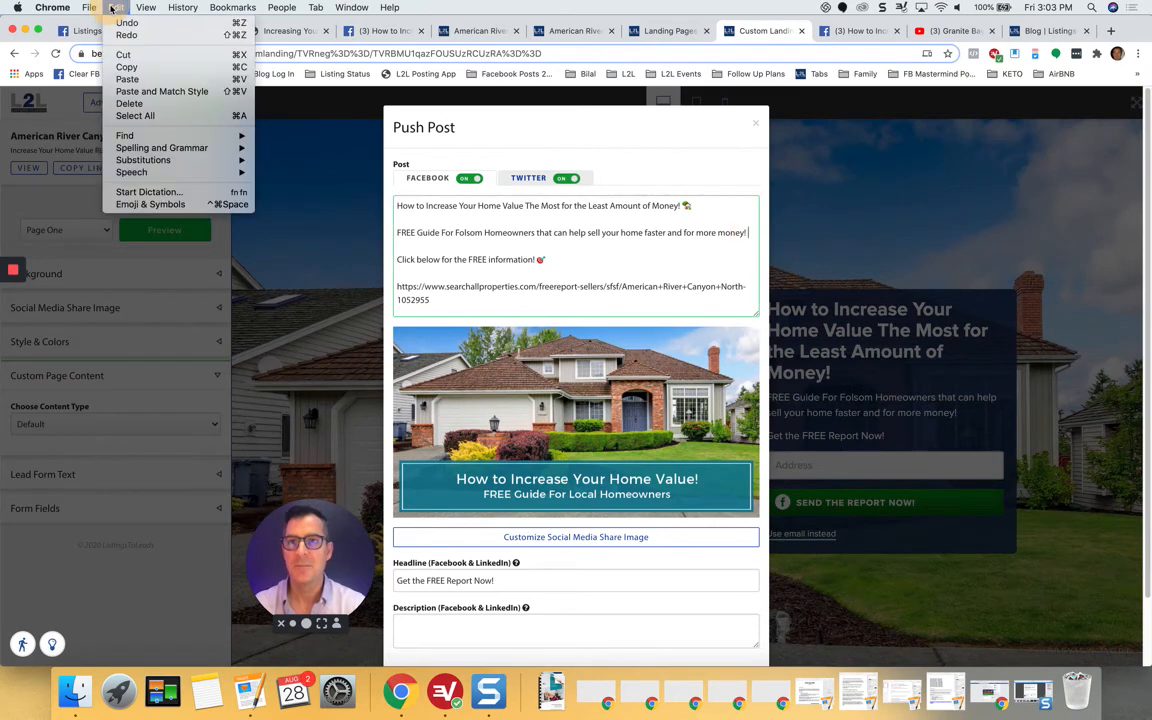
click(152, 206)
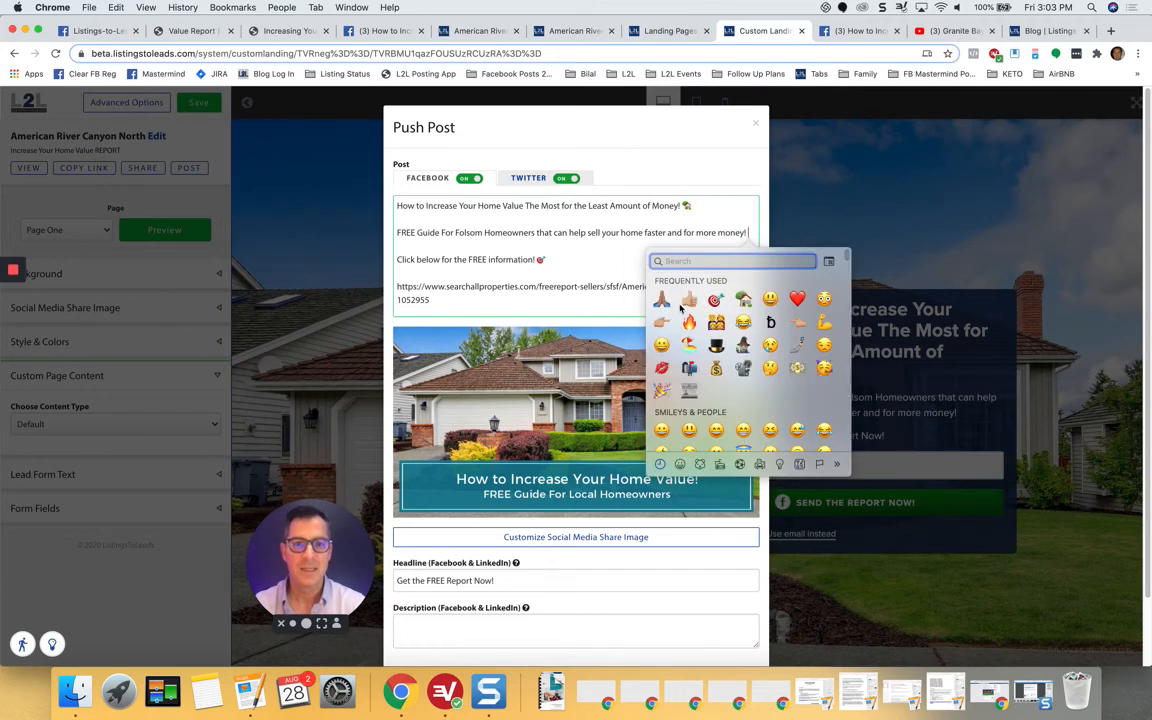
click(661, 299)
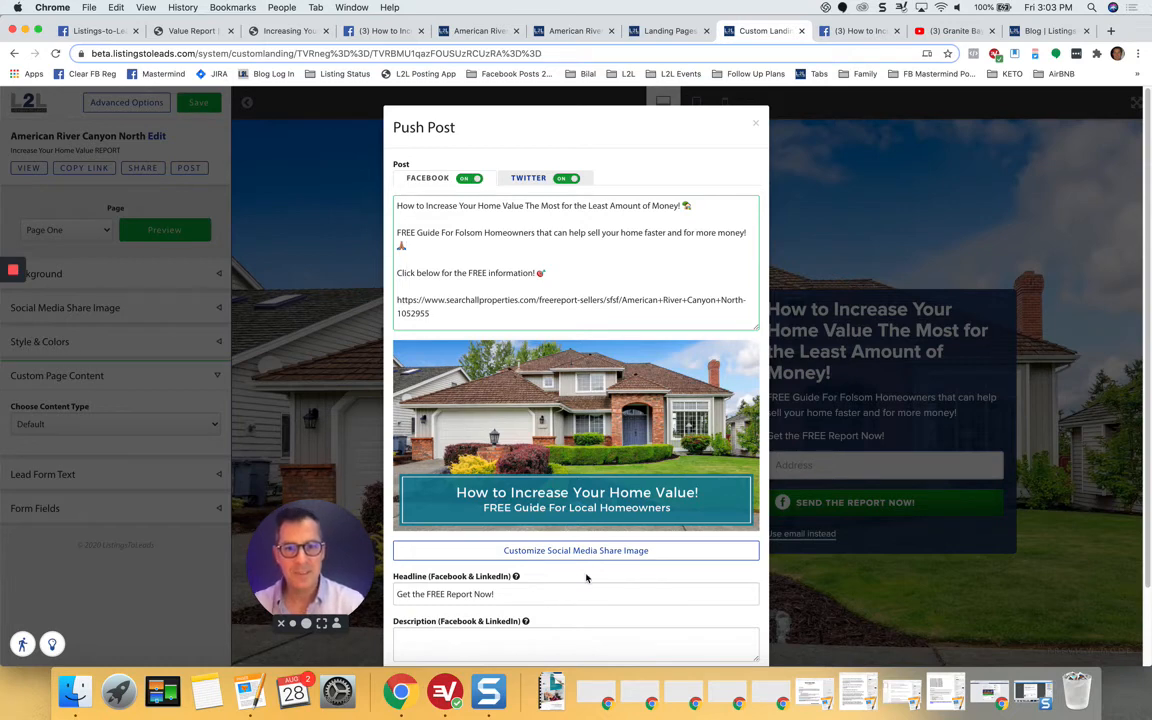
Try to schedule the Push Post for 08-29-2020 at 10:00 AM
scroll(586, 571, down, 3)
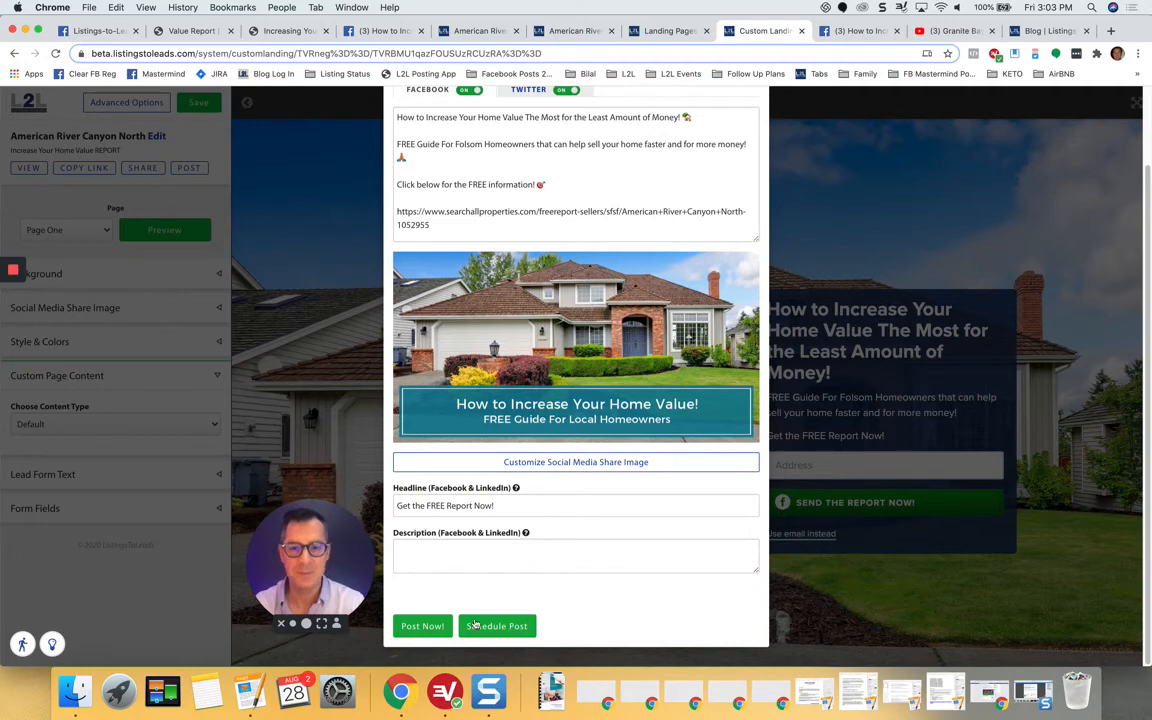
click(504, 627)
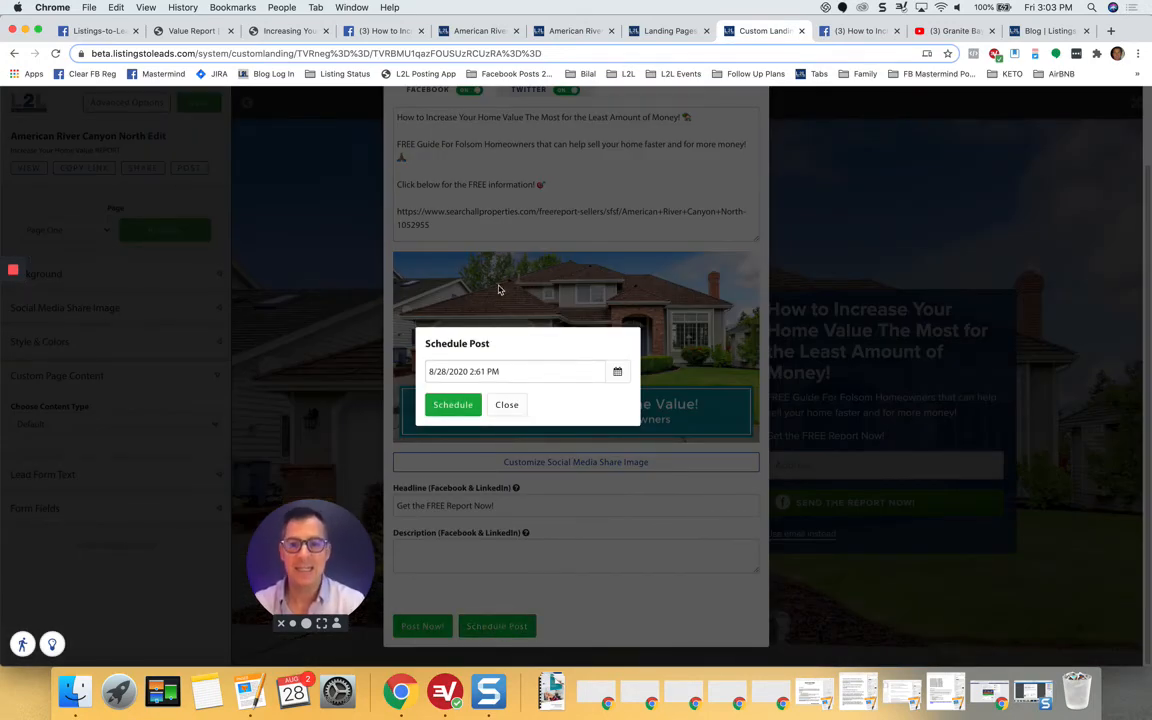
click(618, 372)
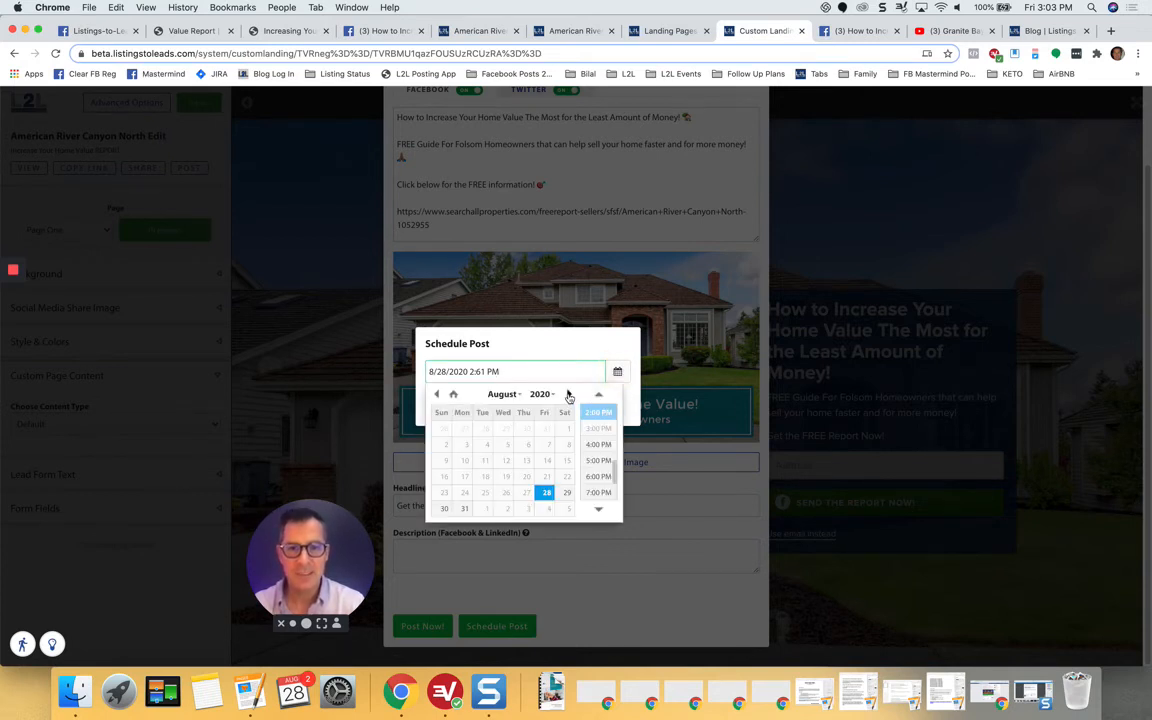
click(566, 492)
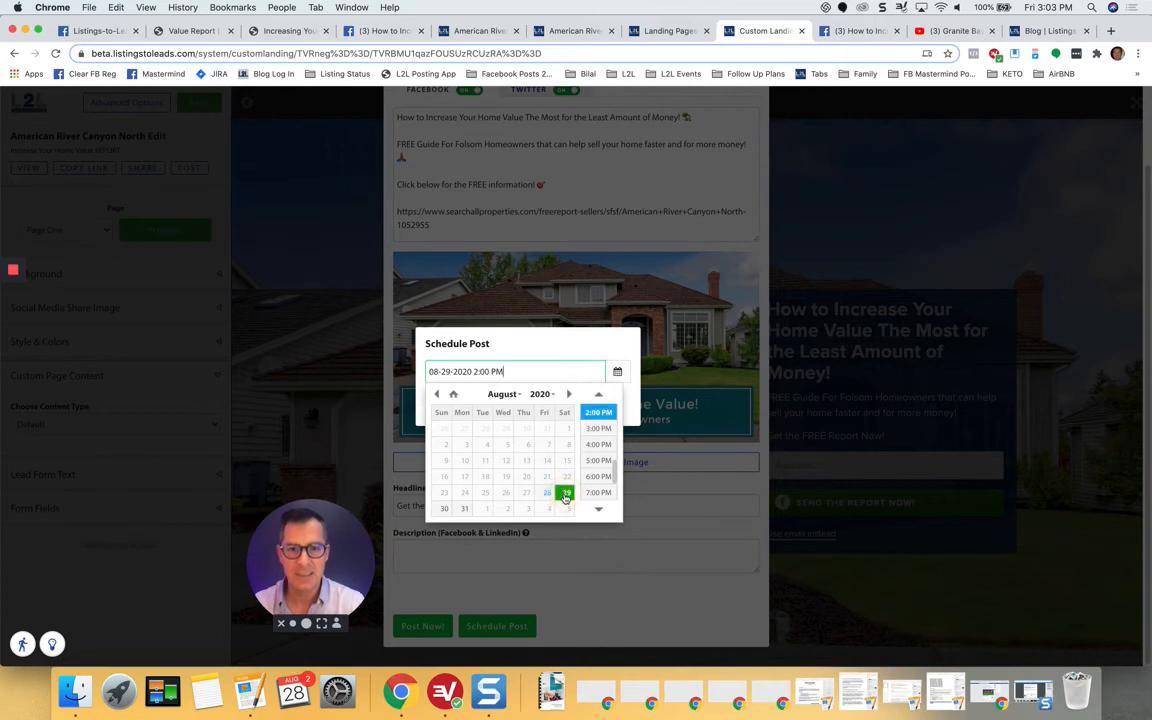
click(481, 372)
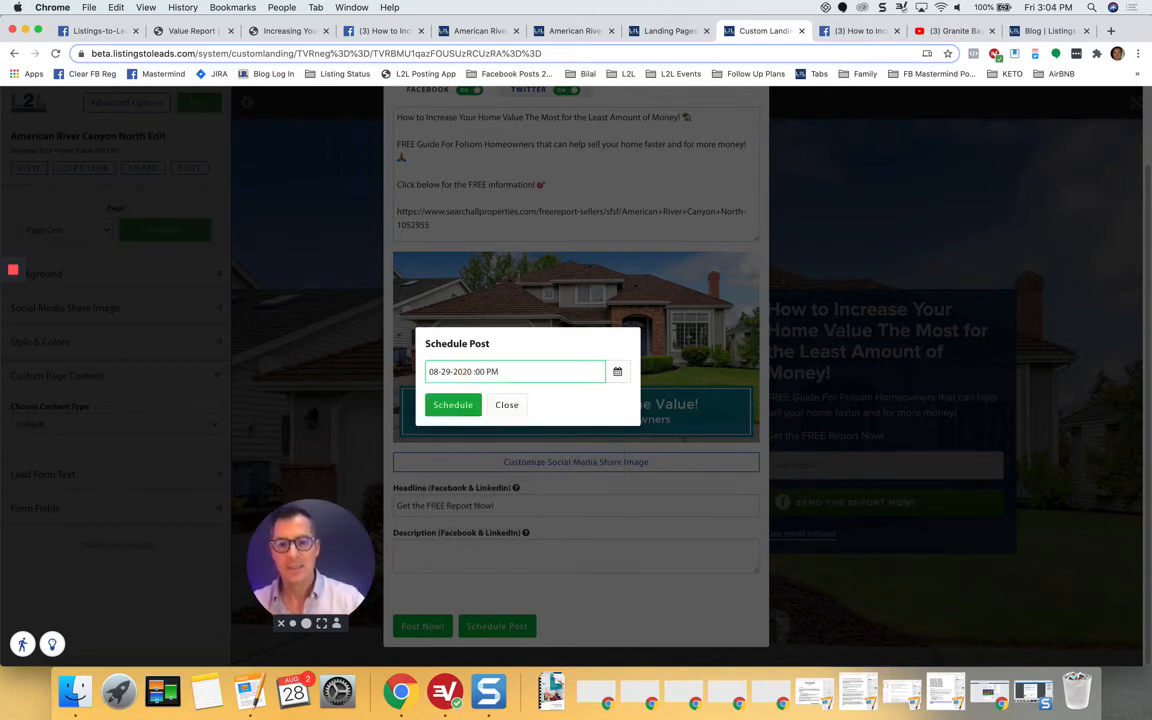
key(BackSpace)
text(10:00 )
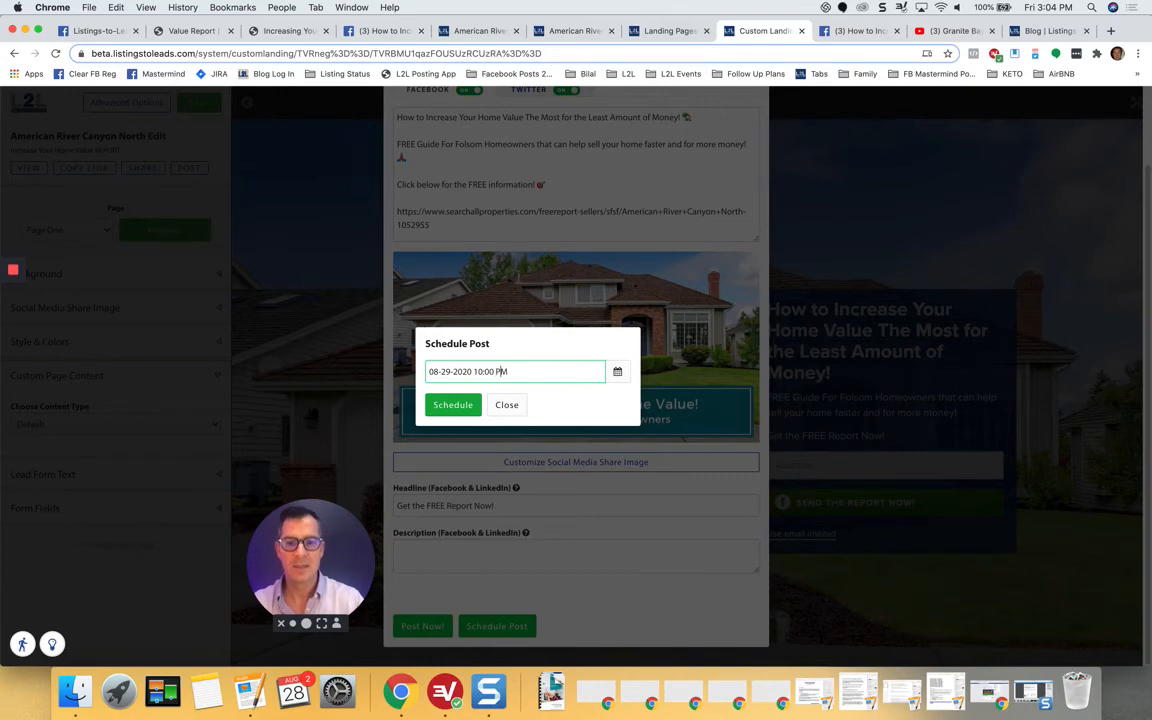
text(A)
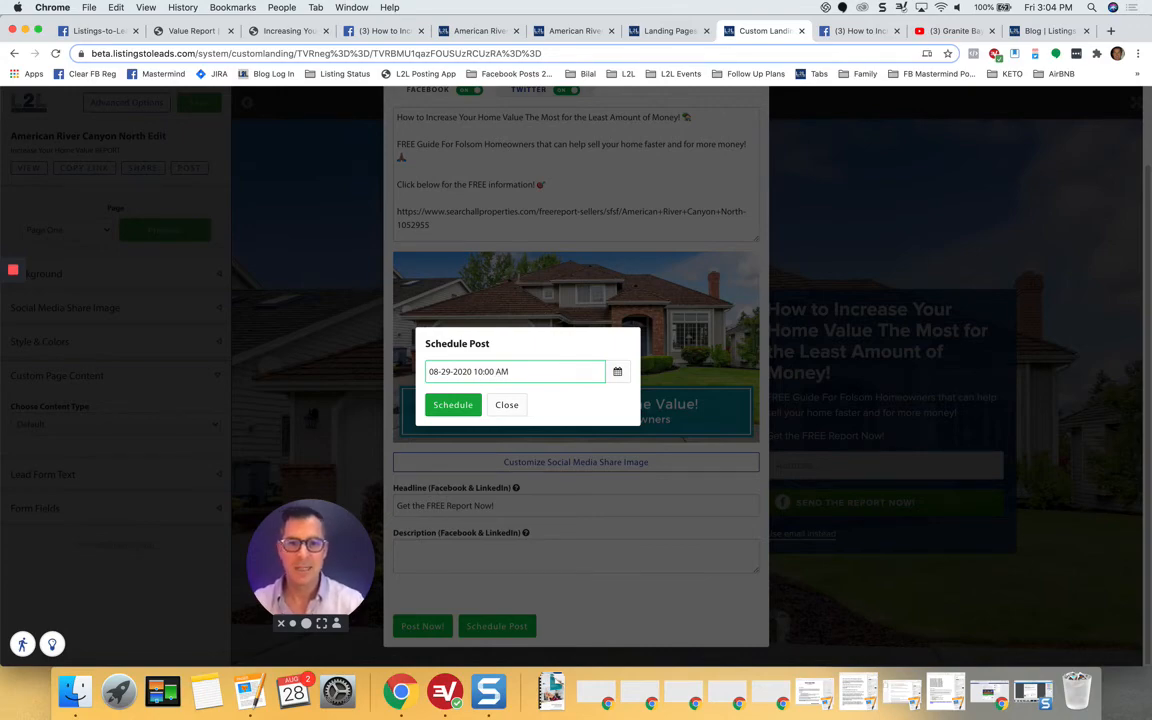
click(452, 404)
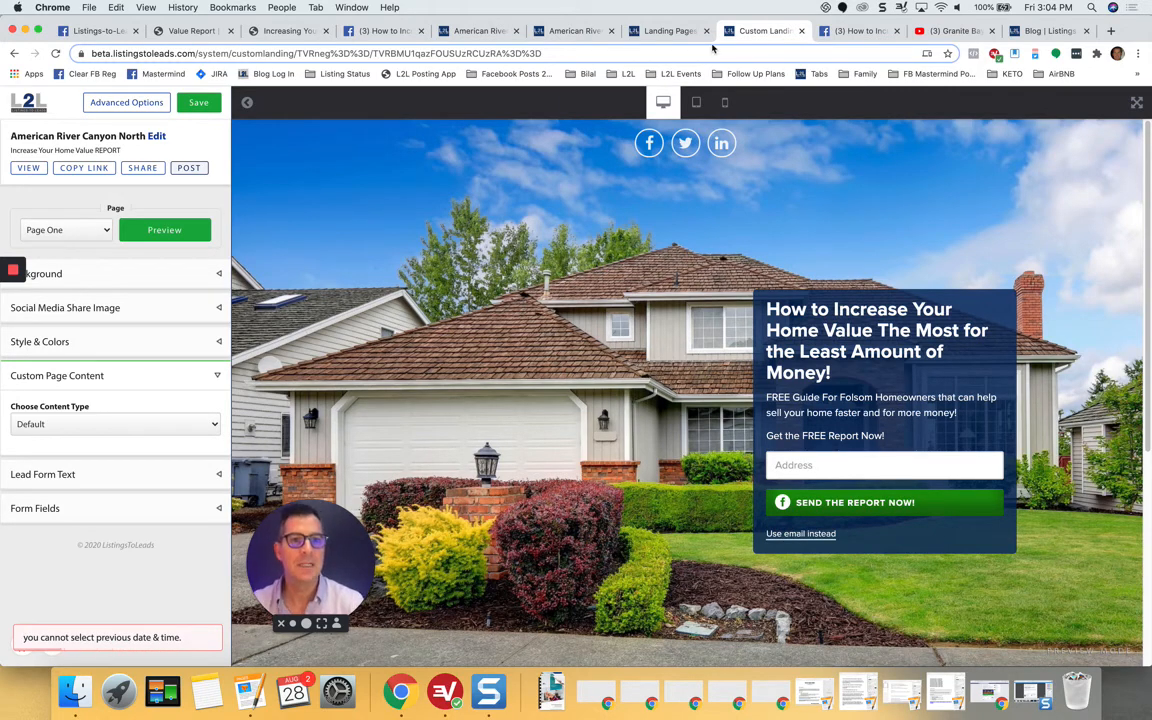
View the published Facebook post, and start a new ad in the Ads manager for the second Granite Bay, CA listing marked For Sale
click(858, 31)
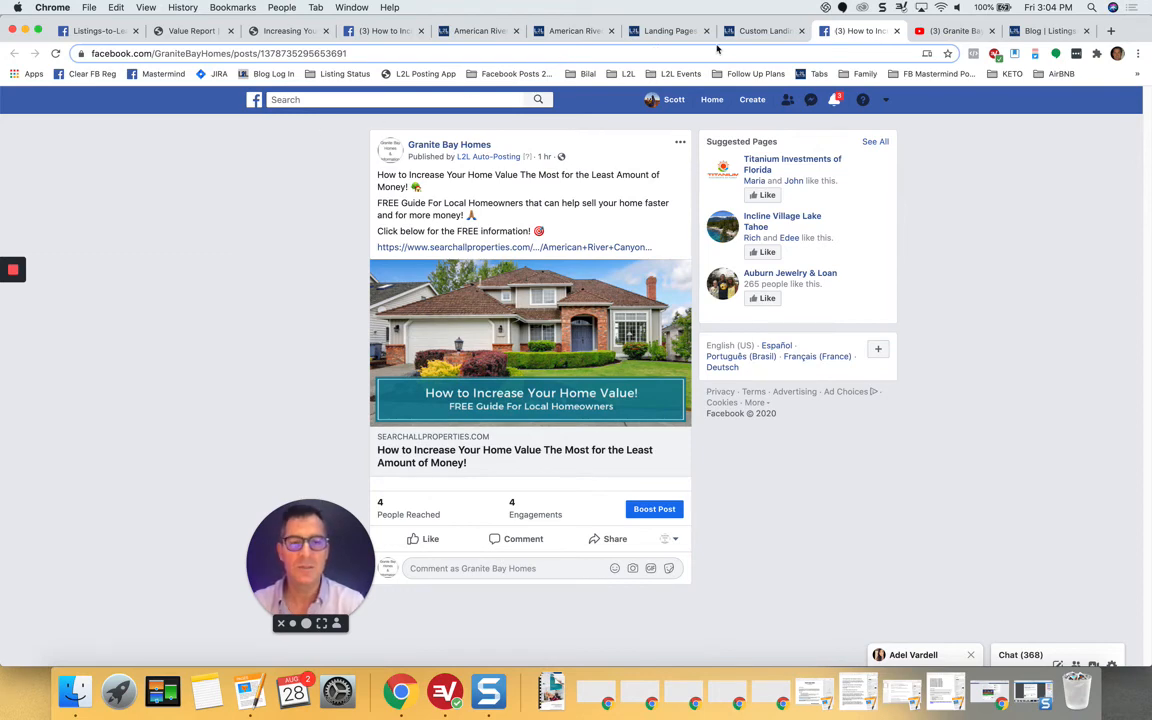
click(663, 32)
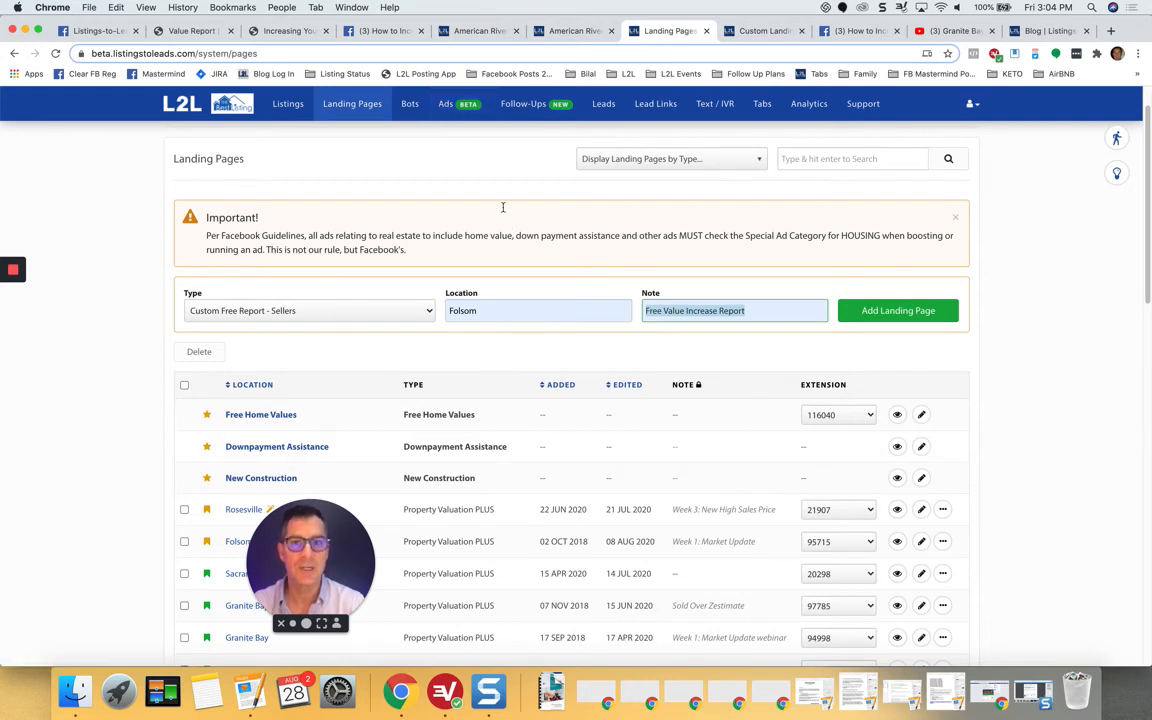
click(446, 105)
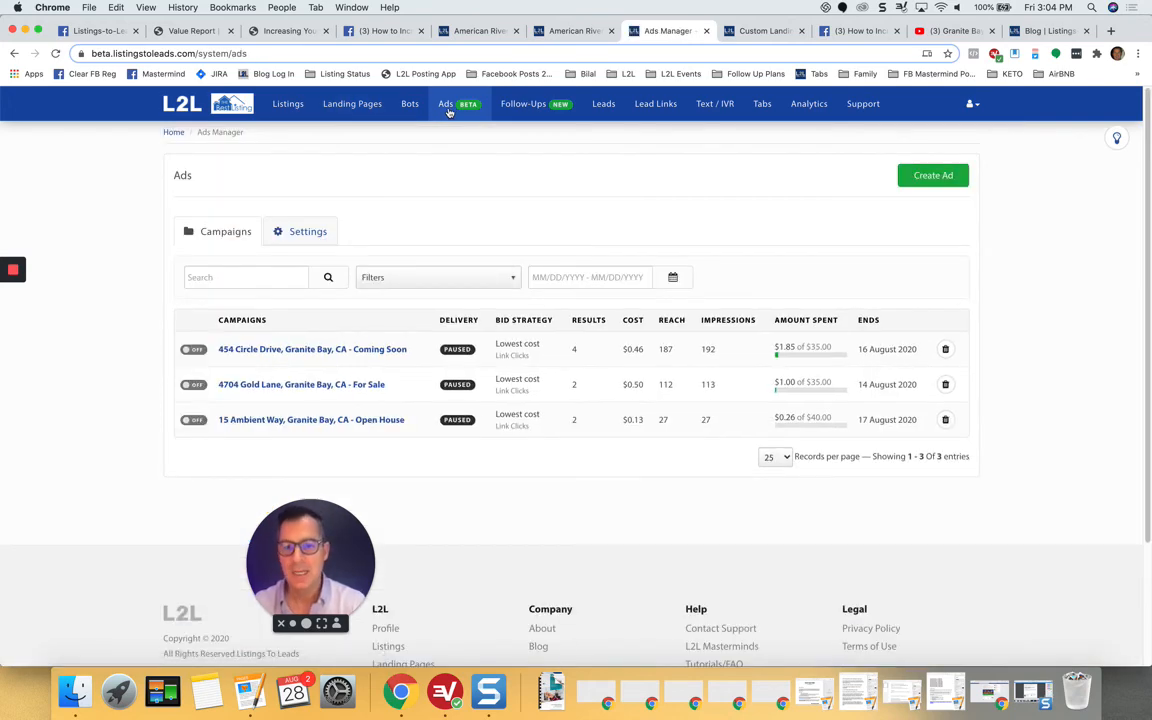
click(930, 178)
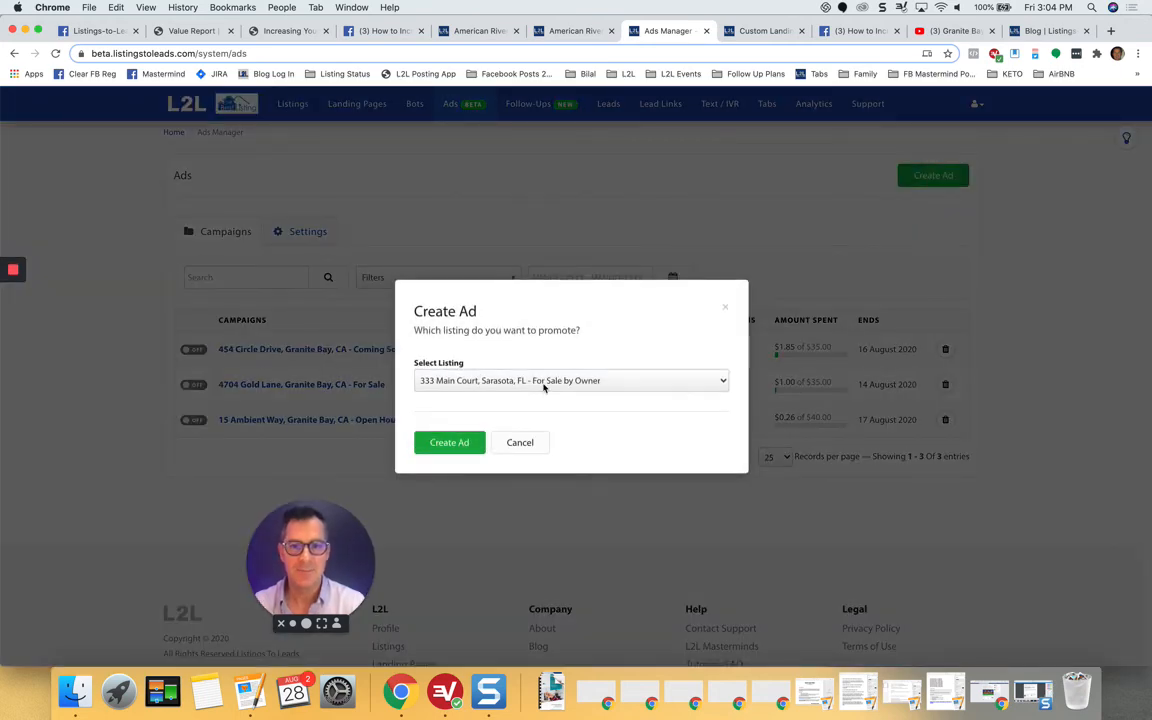
click(544, 385)
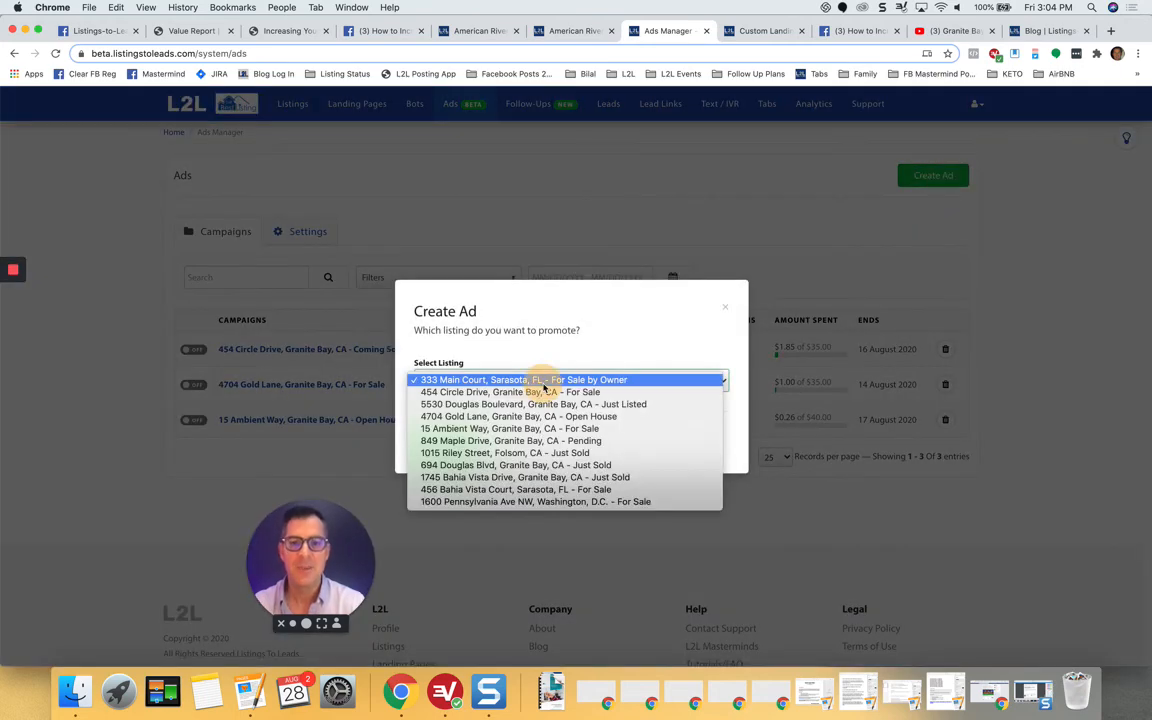
click(515, 429)
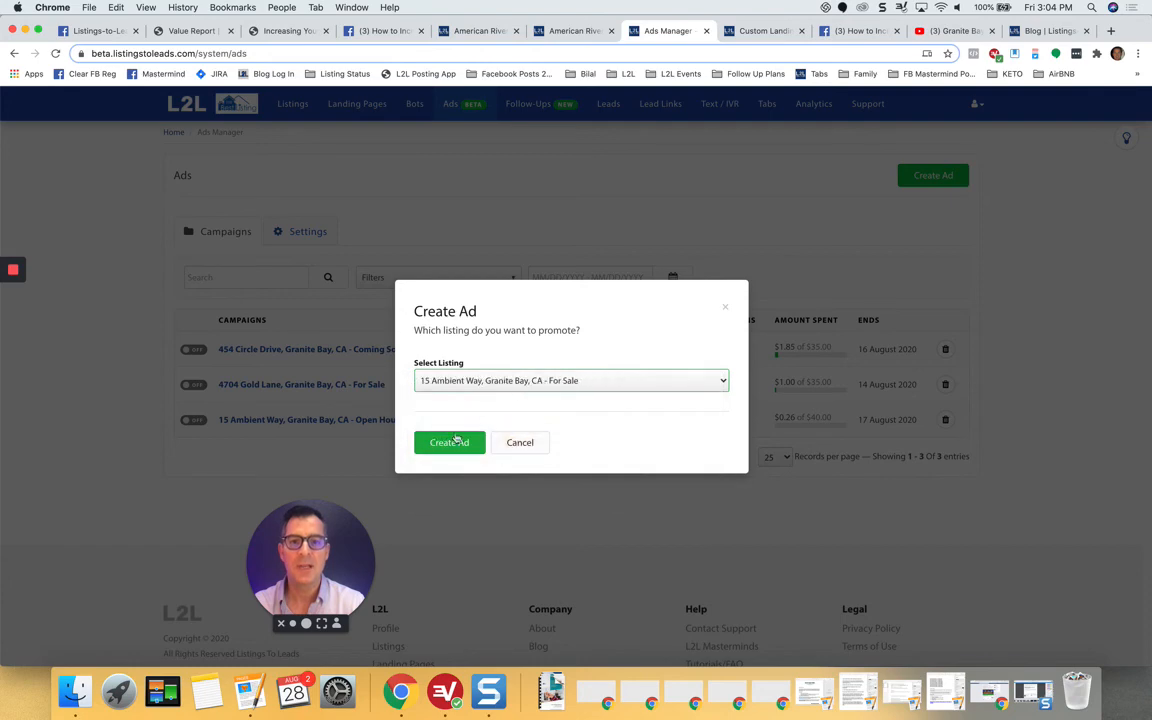
click(438, 449)
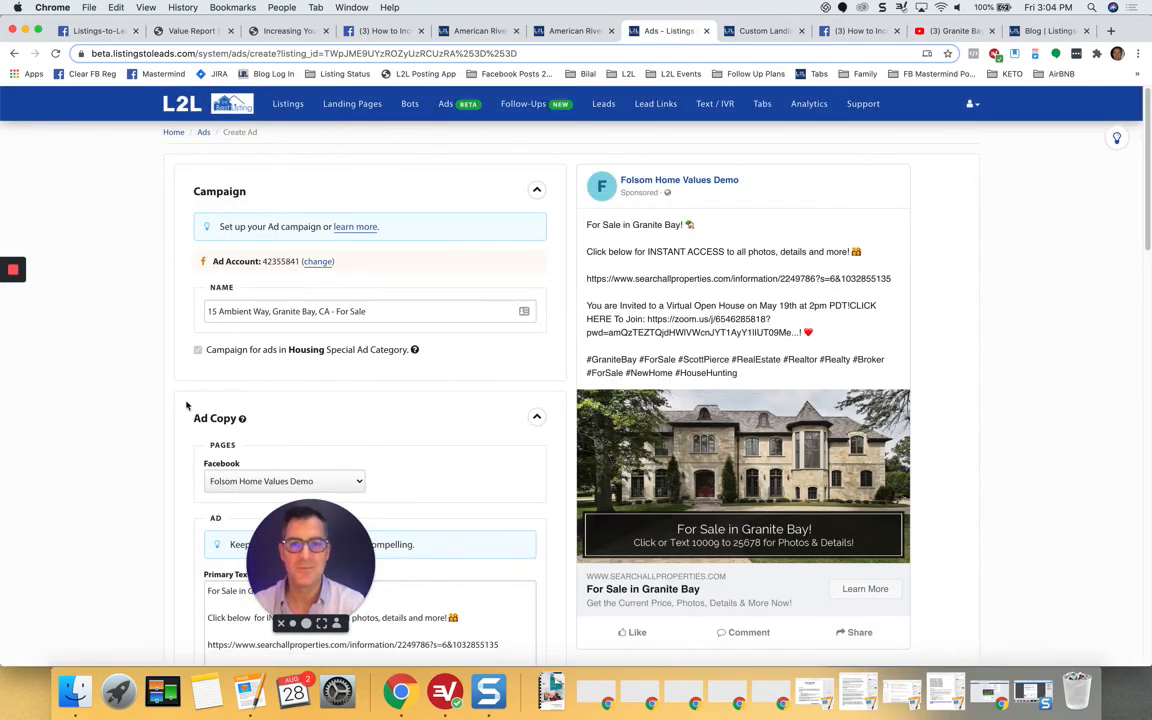
Look through the new ad's campaign, ad copy, audience and budget settings, and switch to the Facebook mastermind group post about non-responsive leads
scroll(146, 356, down, 1)
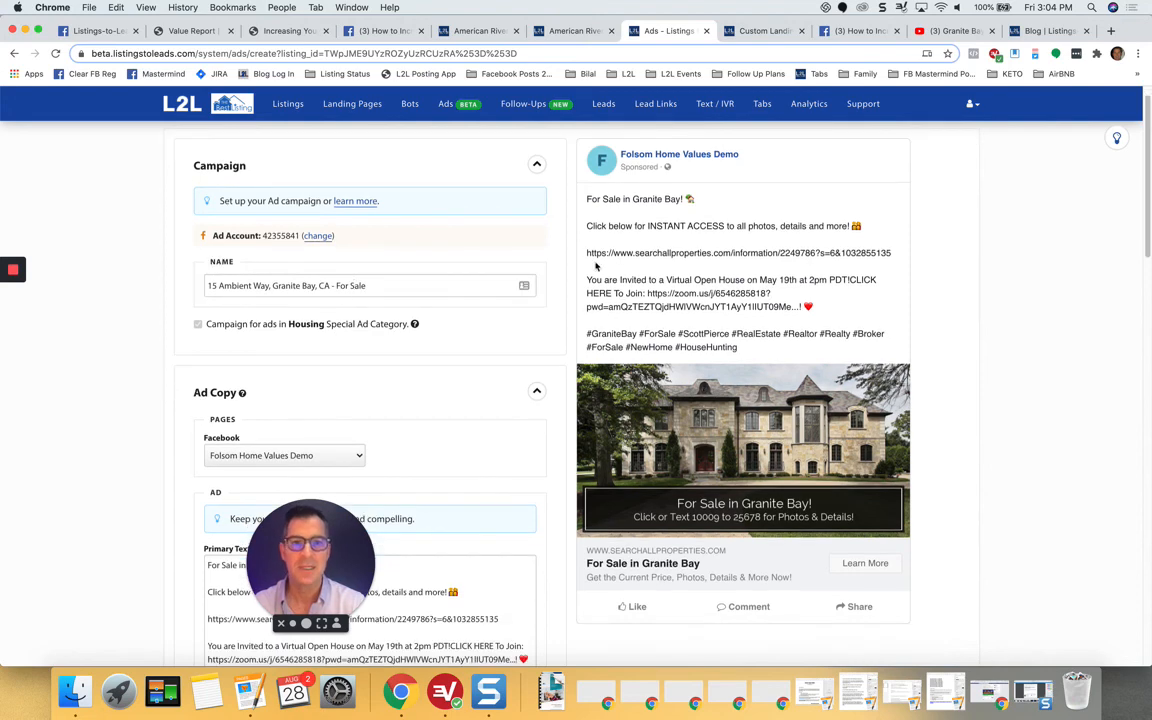
scroll(192, 298, down, 4)
scroll(195, 355, down, 18)
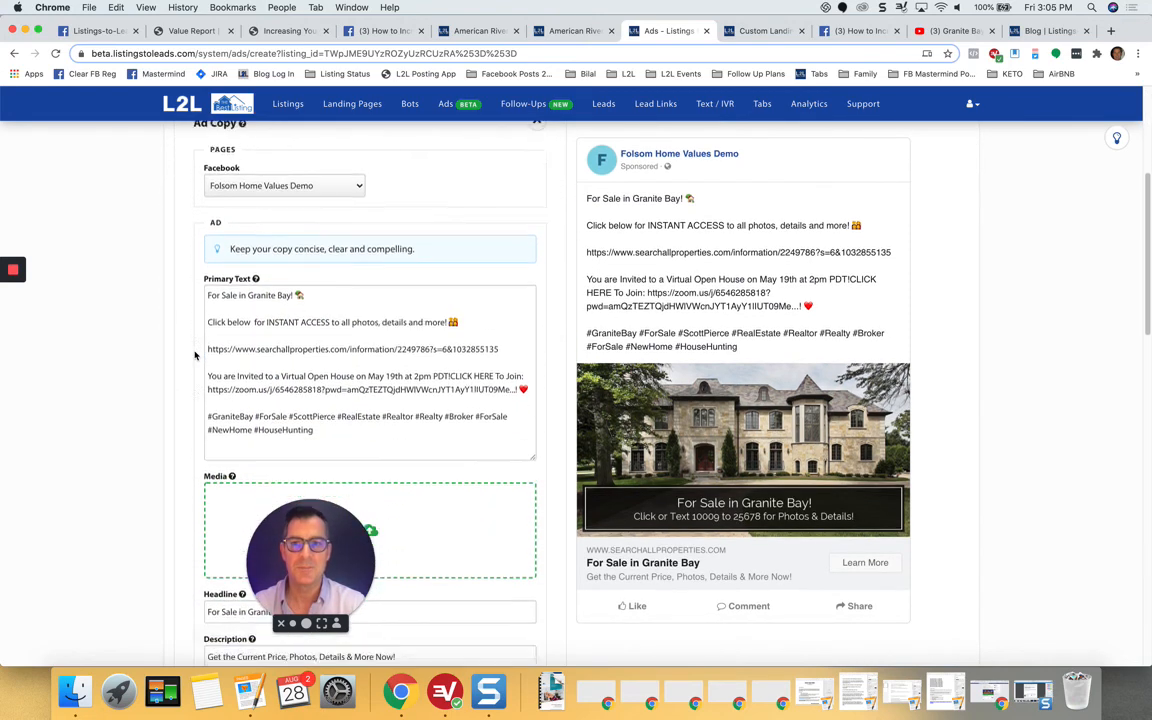
scroll(195, 355, down, 18)
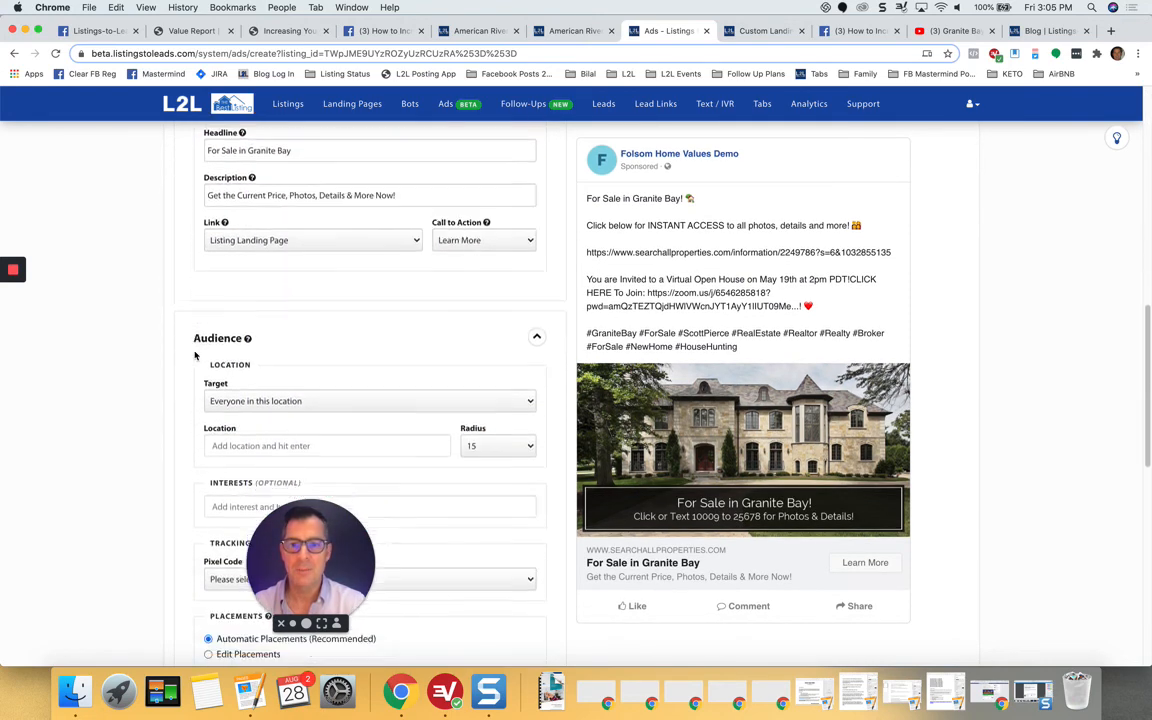
scroll(195, 355, down, 8)
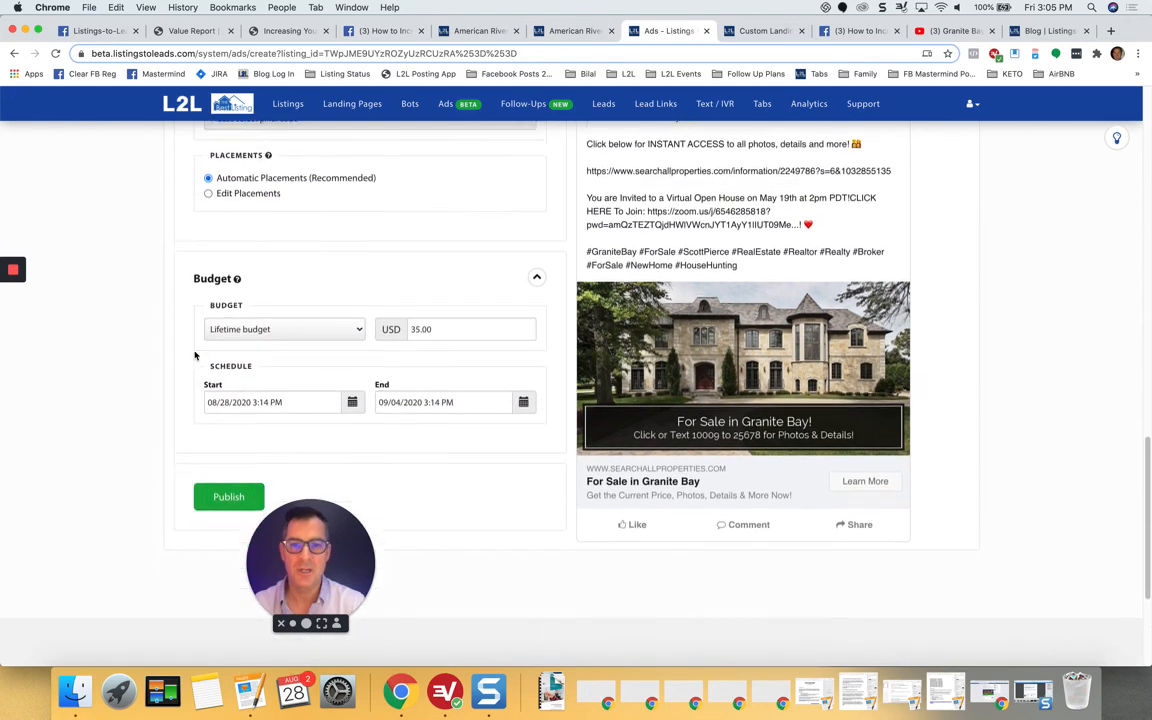
scroll(664, 414, up, 20)
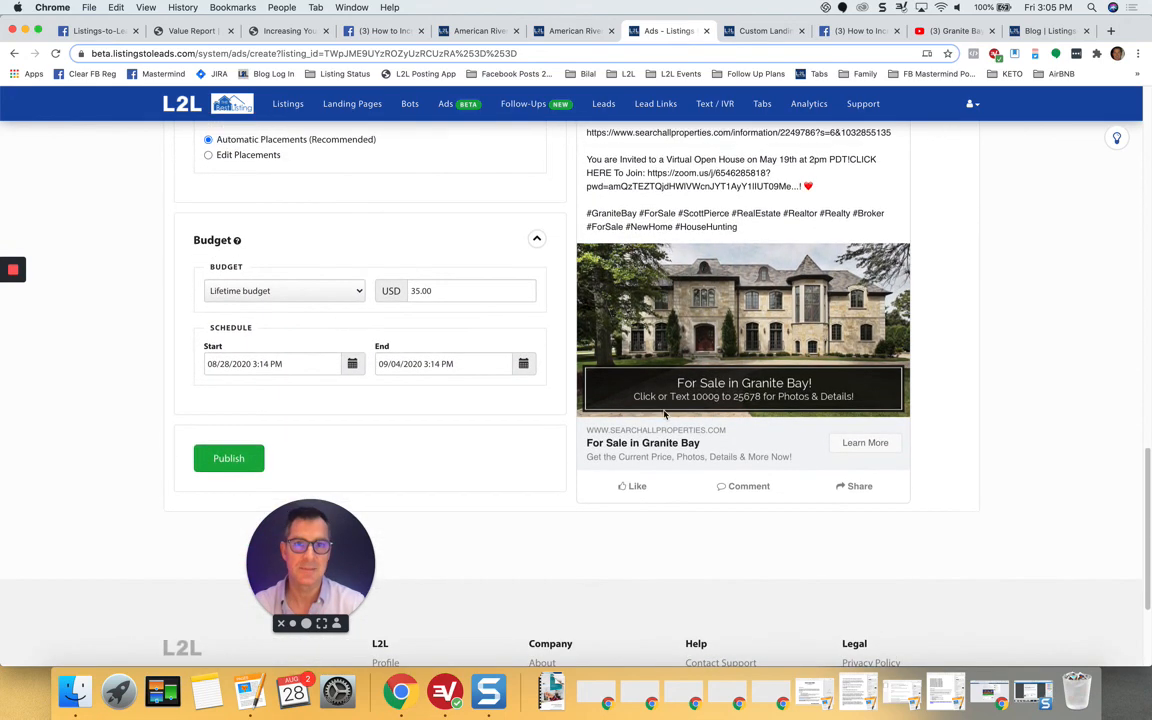
scroll(228, 90, up, 15)
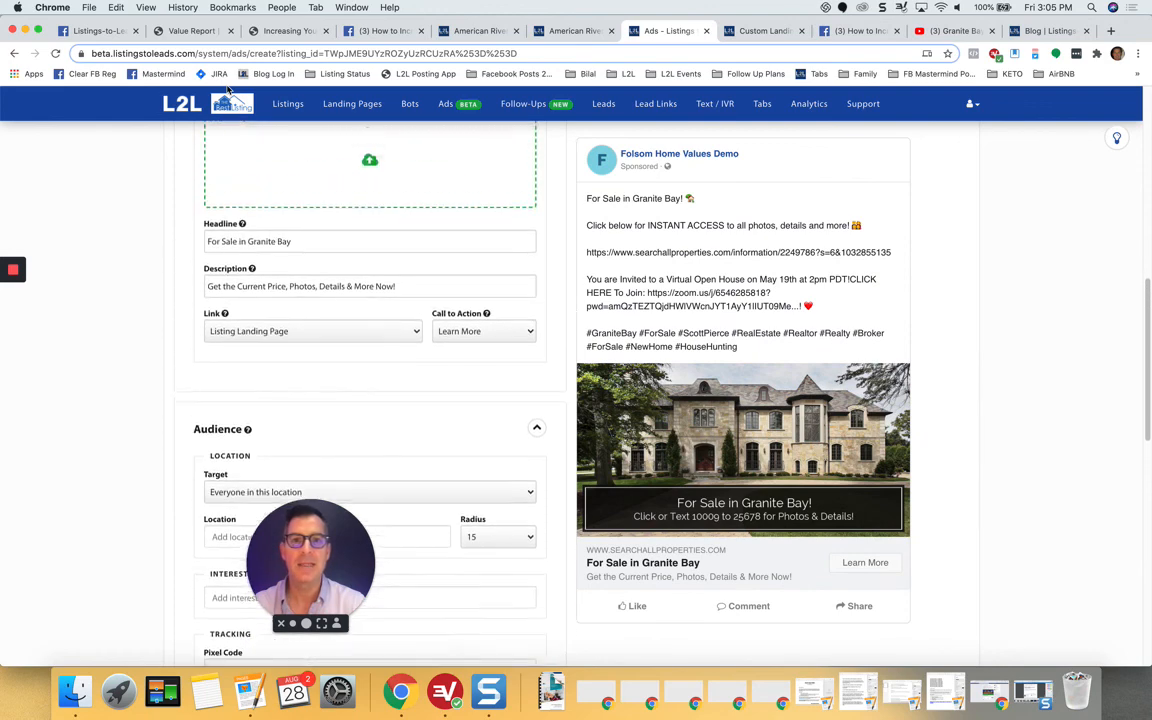
click(98, 31)
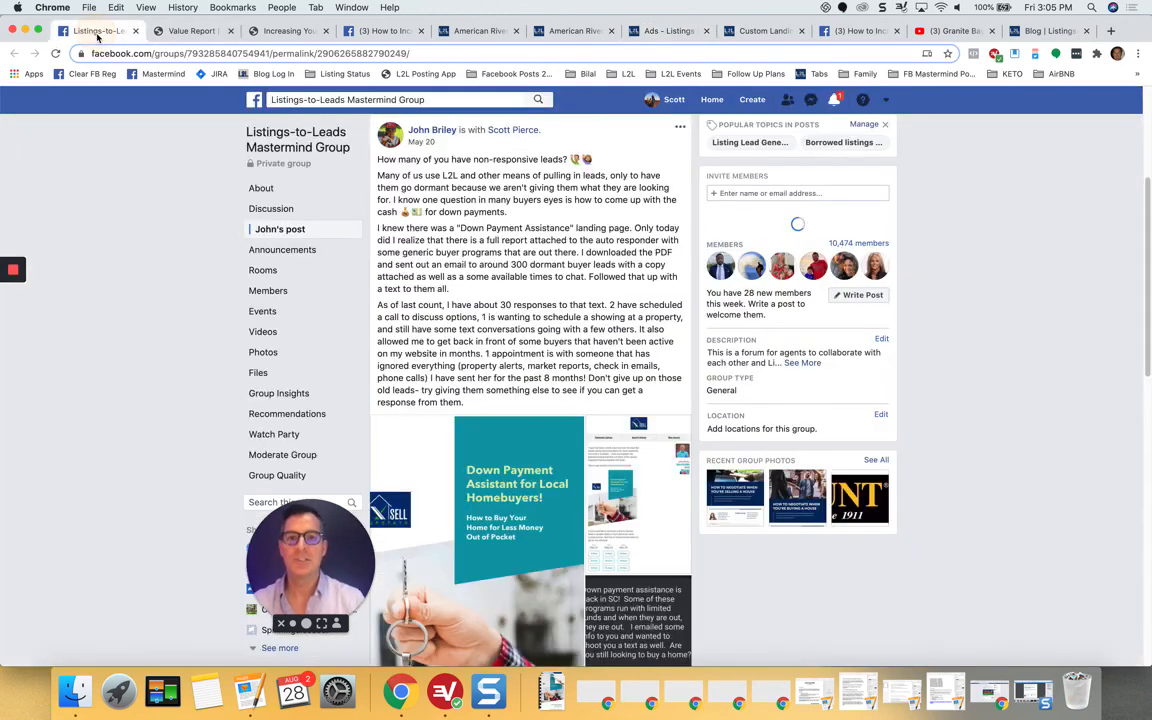